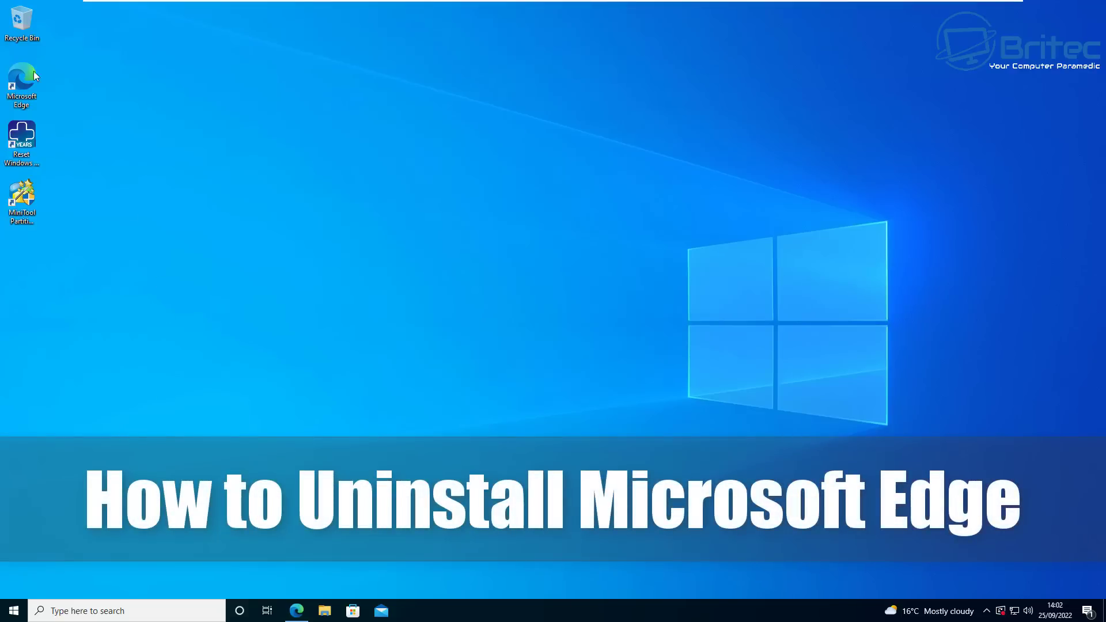
- Move the Microsoft Edge desktop shortcut to the middle of the desktop and open the Start menu
left_click_drag(34, 71, 55, 613)
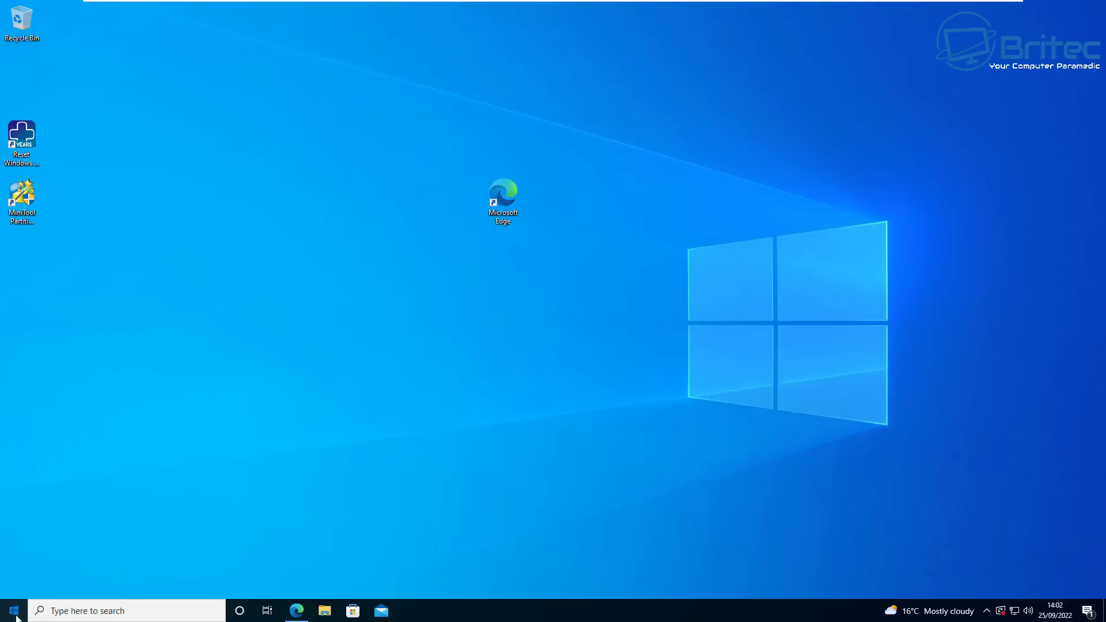
left_click(14, 611)
left_click(15, 559)
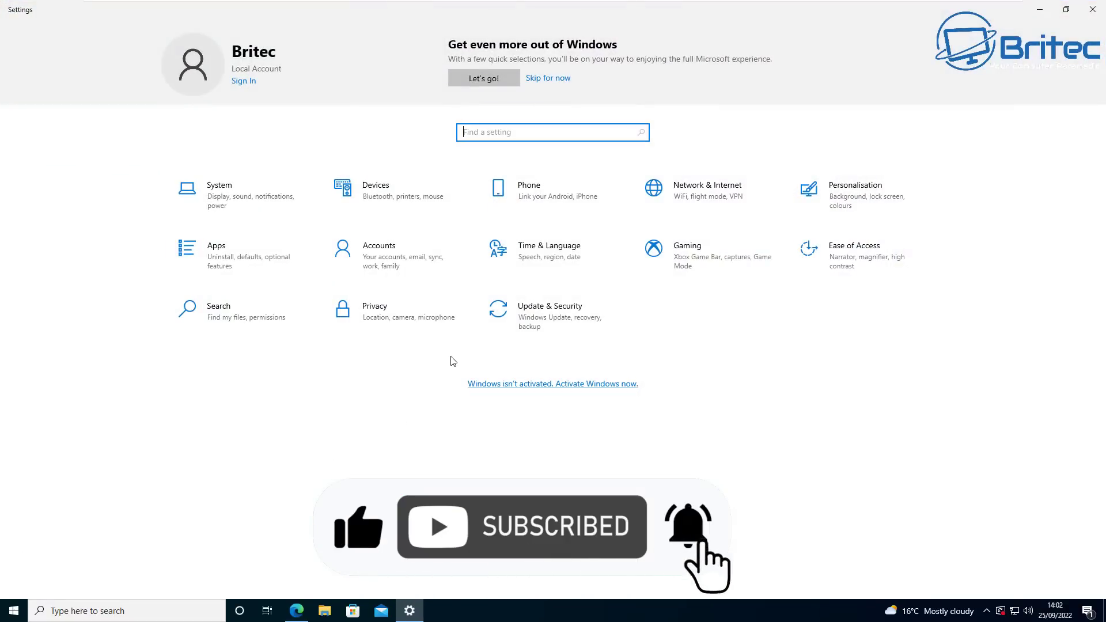
left_click(257, 256)
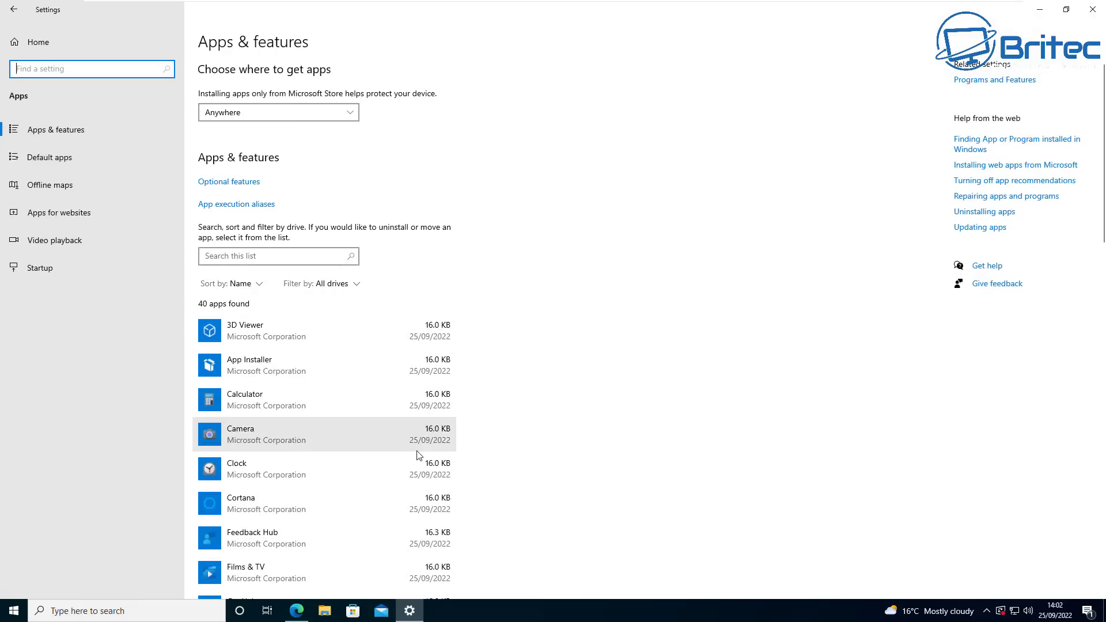
scroll(421, 446, "down", 3)
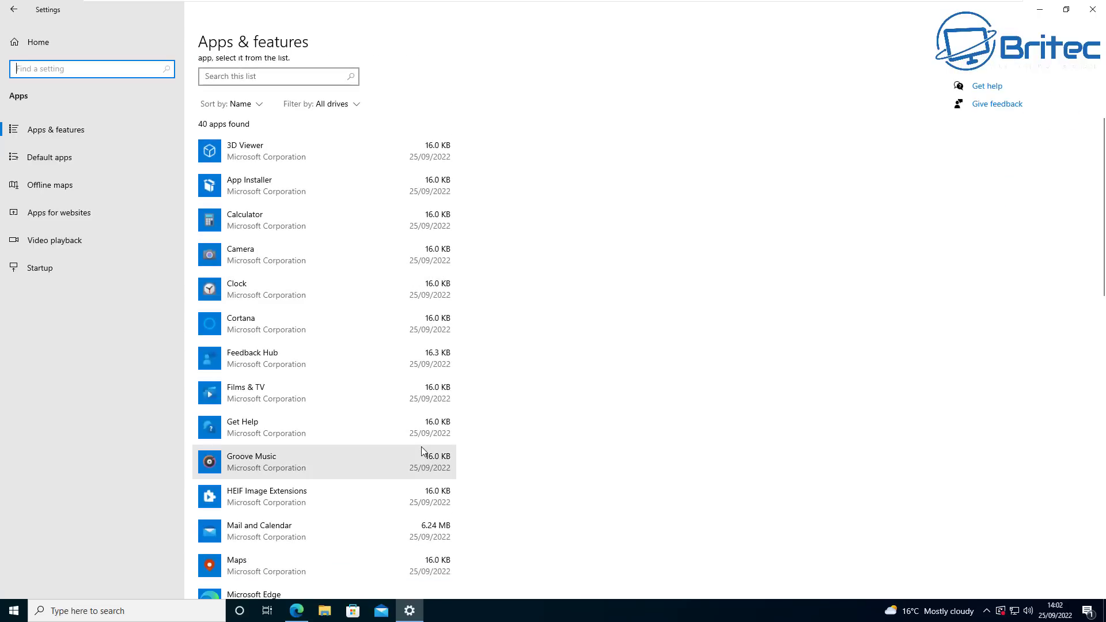
scroll(421, 447, "down", 3)
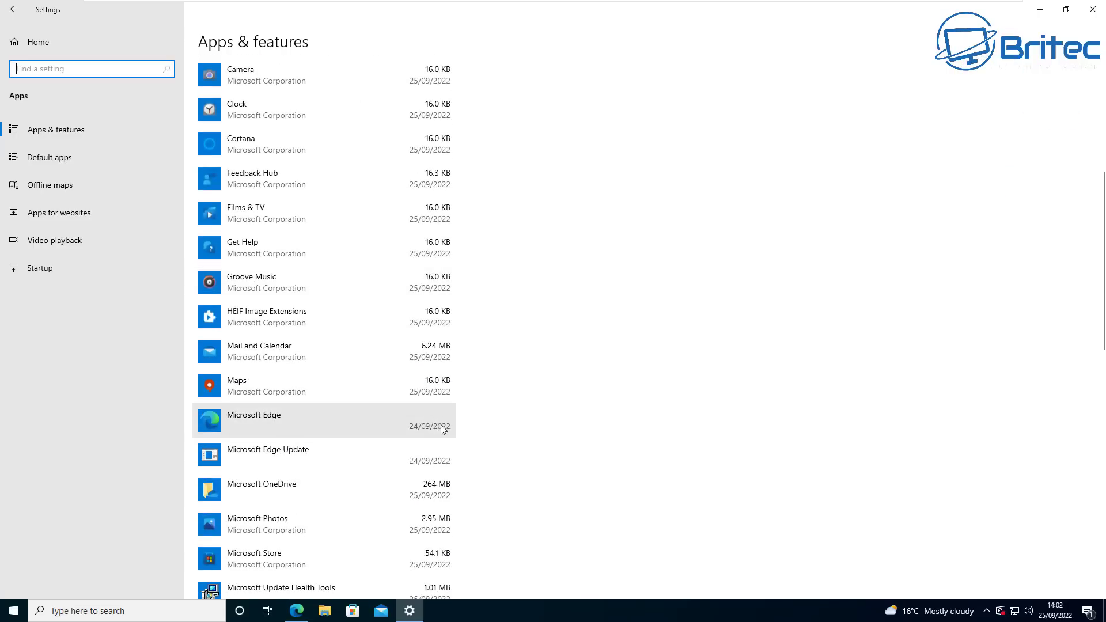
left_click(443, 429)
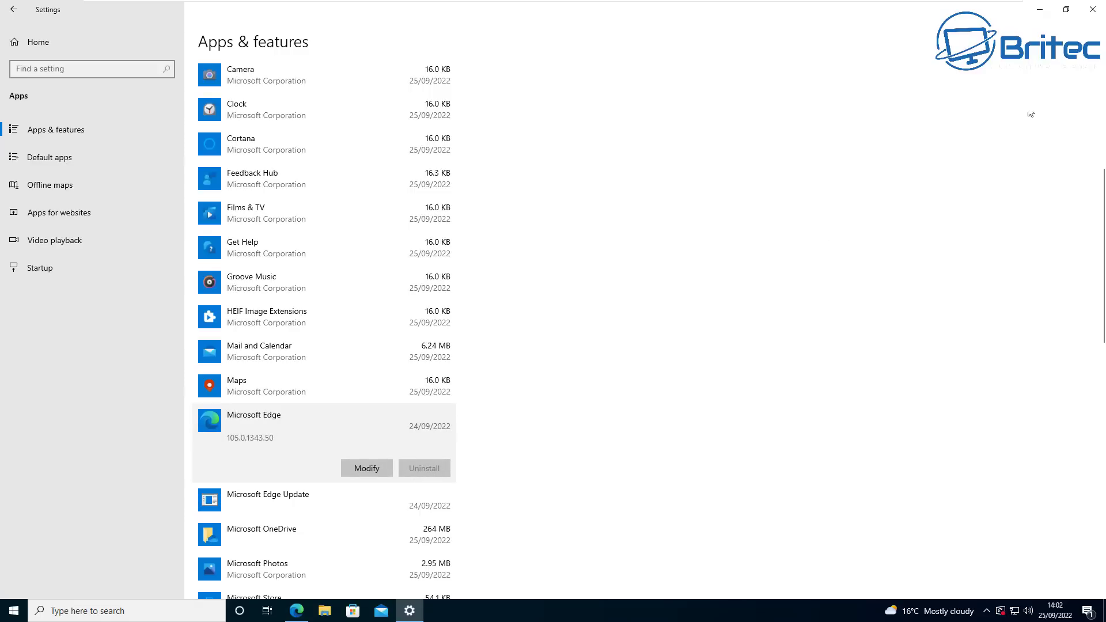
left_click(1094, 10)
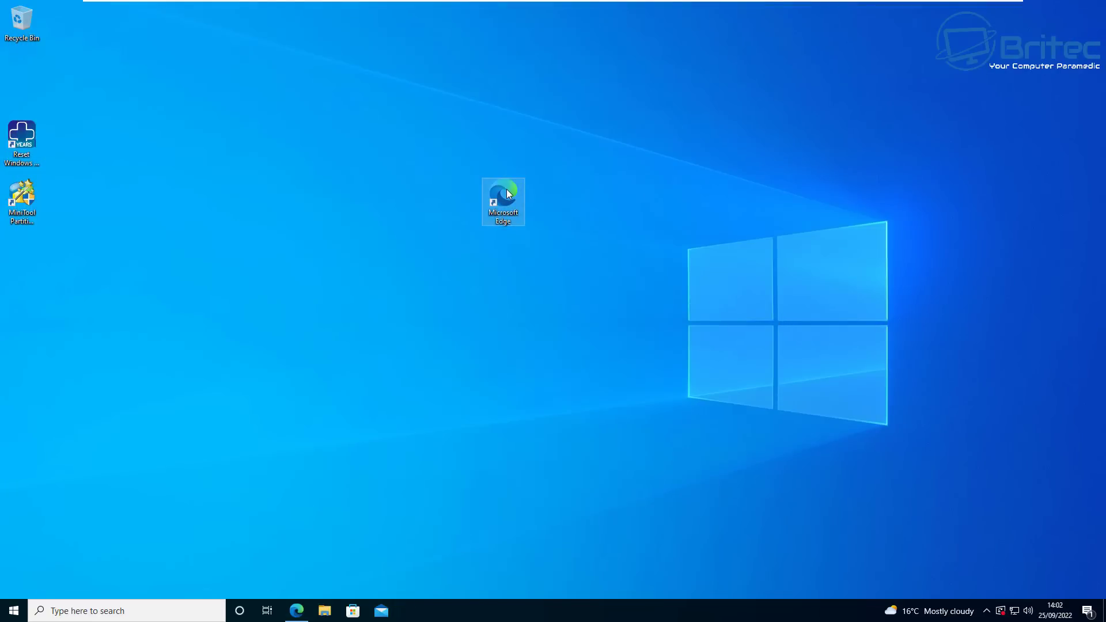
- In Edge, download ChromeSetup.exe with usage statistics turned off, then run it
left_click(297, 610)
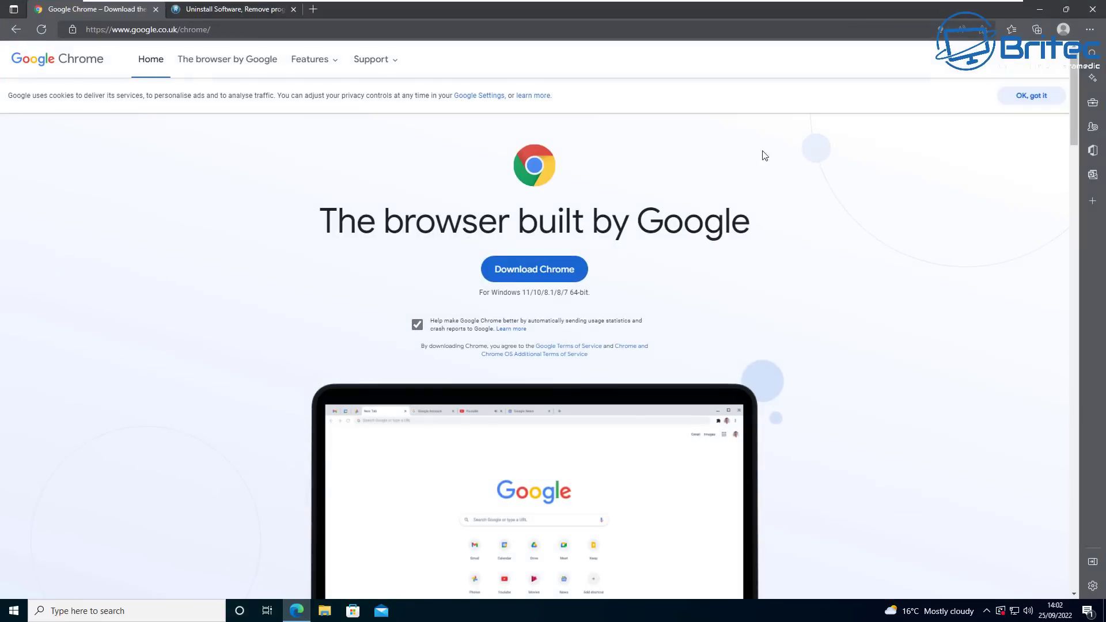
left_click(1003, 97)
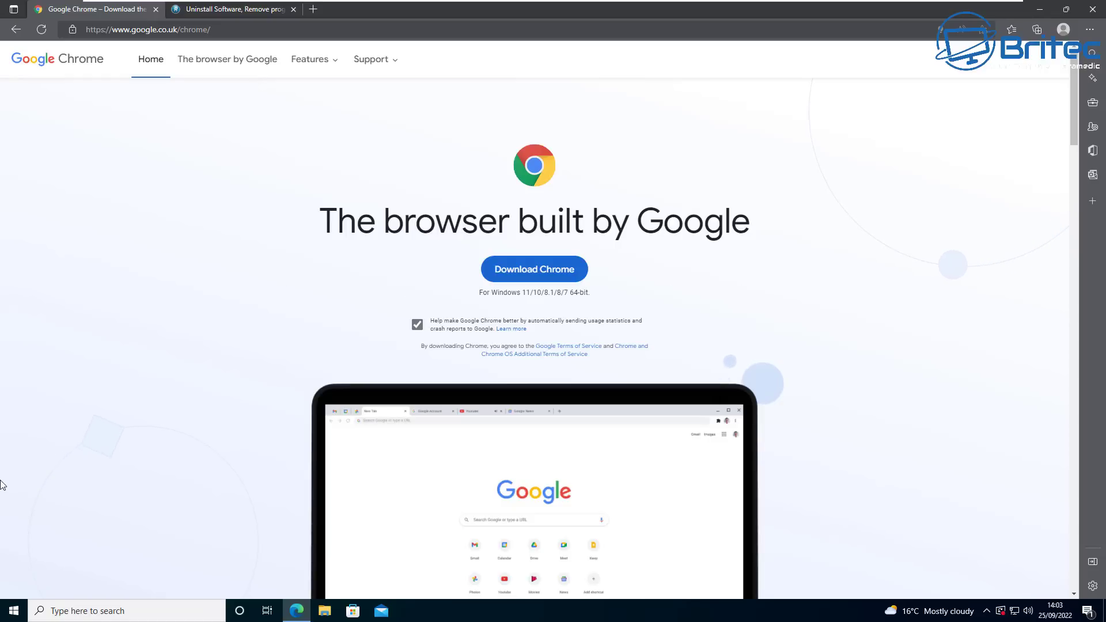
left_click(417, 325)
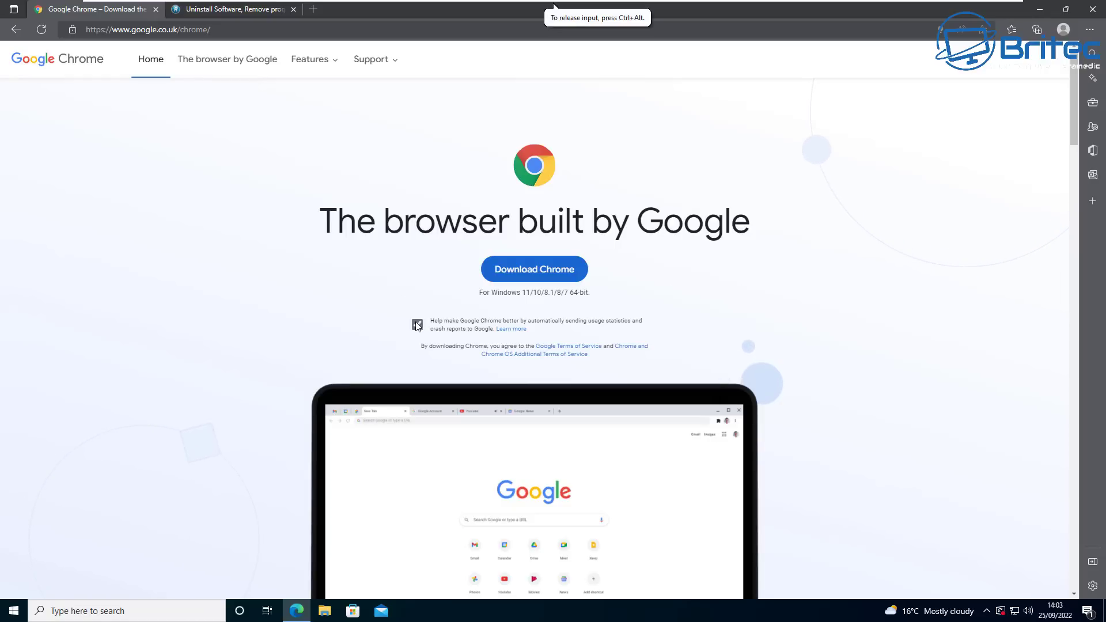
left_click(524, 274)
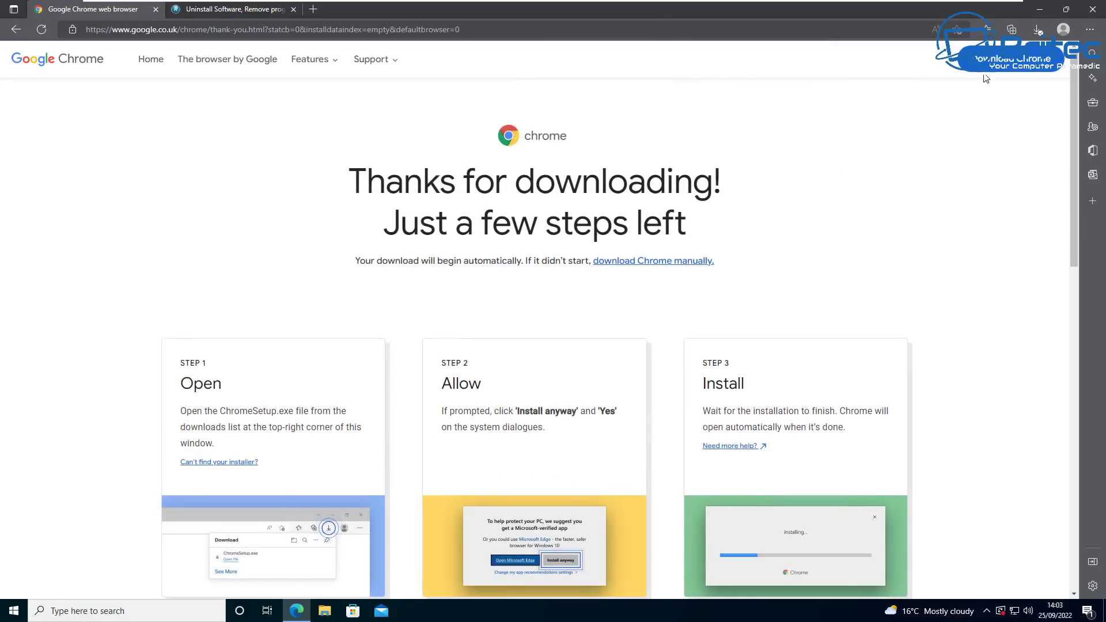
left_click(1003, 66)
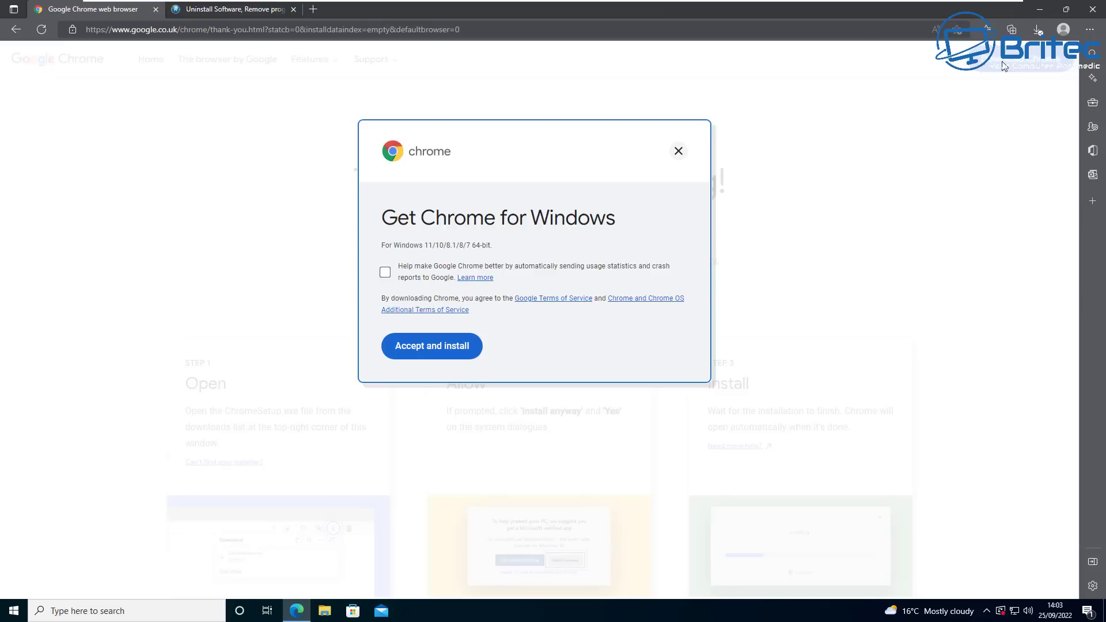
left_click(450, 350)
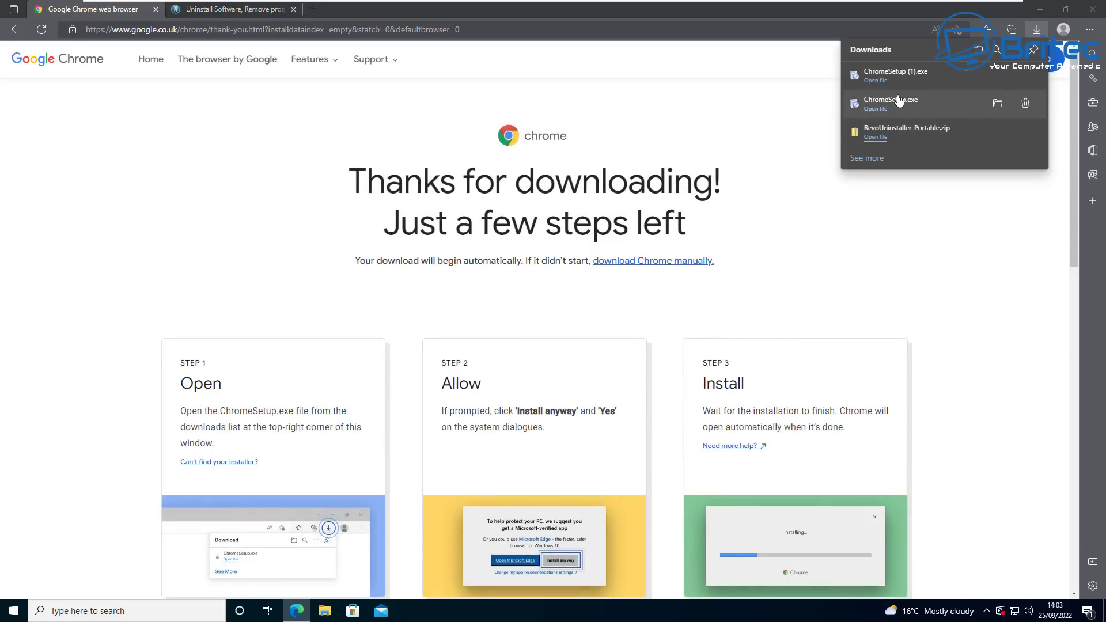
left_click(898, 101)
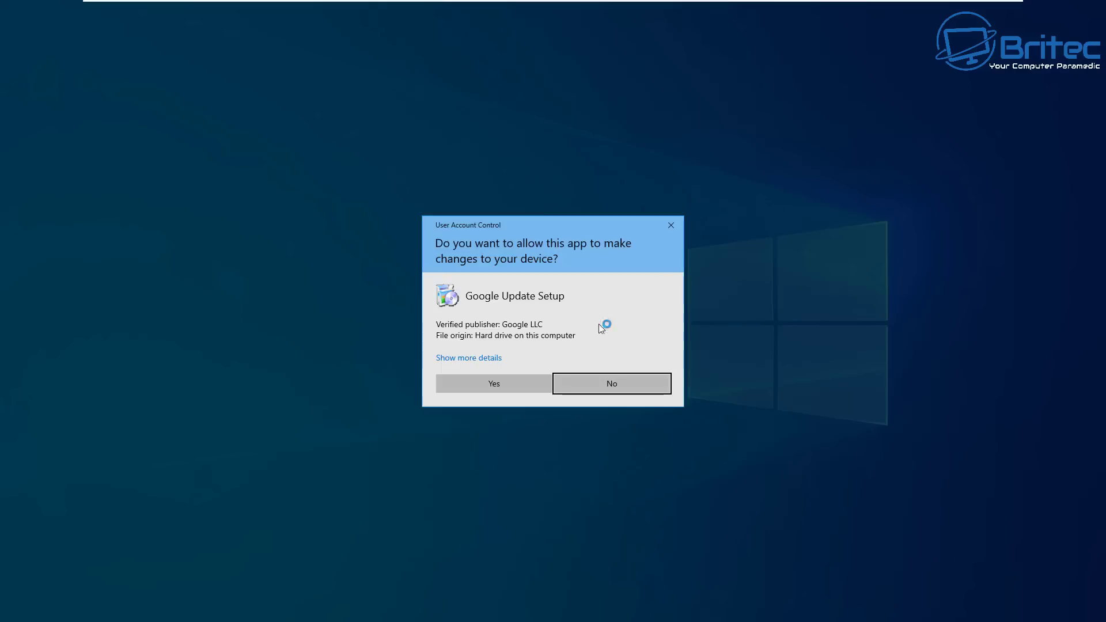
- Allow Google Update Setup to run, let Chrome install, then close its welcome window
left_click(494, 383)
left_click(1042, 9)
left_click(1042, 9)
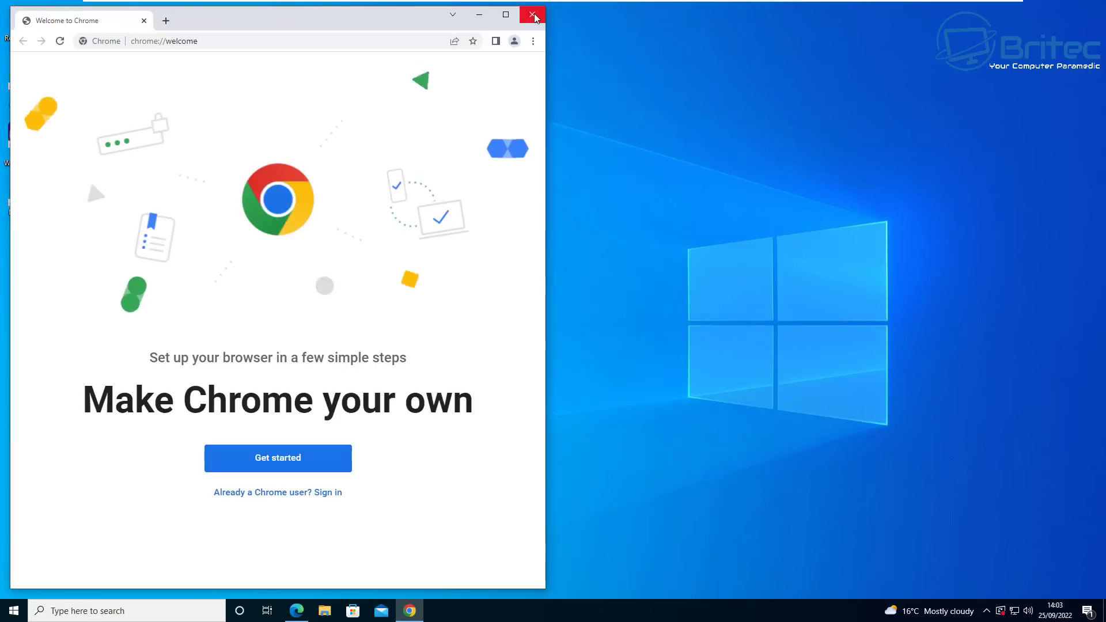
left_click(534, 12)
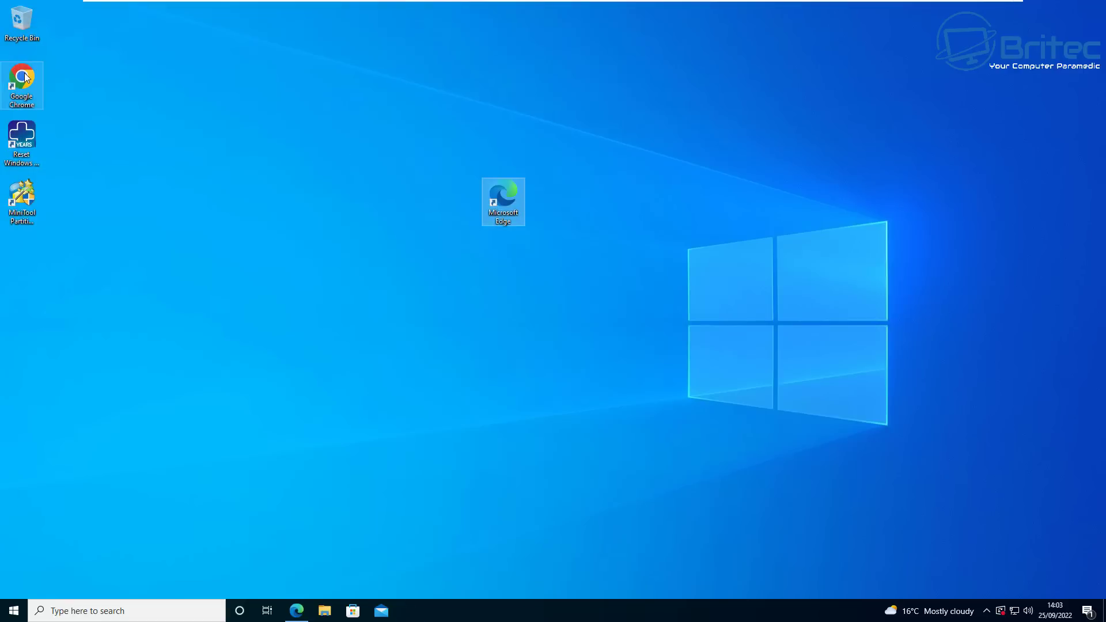
- Back in Edge, close the Chrome tab and go to the Revo Uninstaller Free product page
left_click(296, 611)
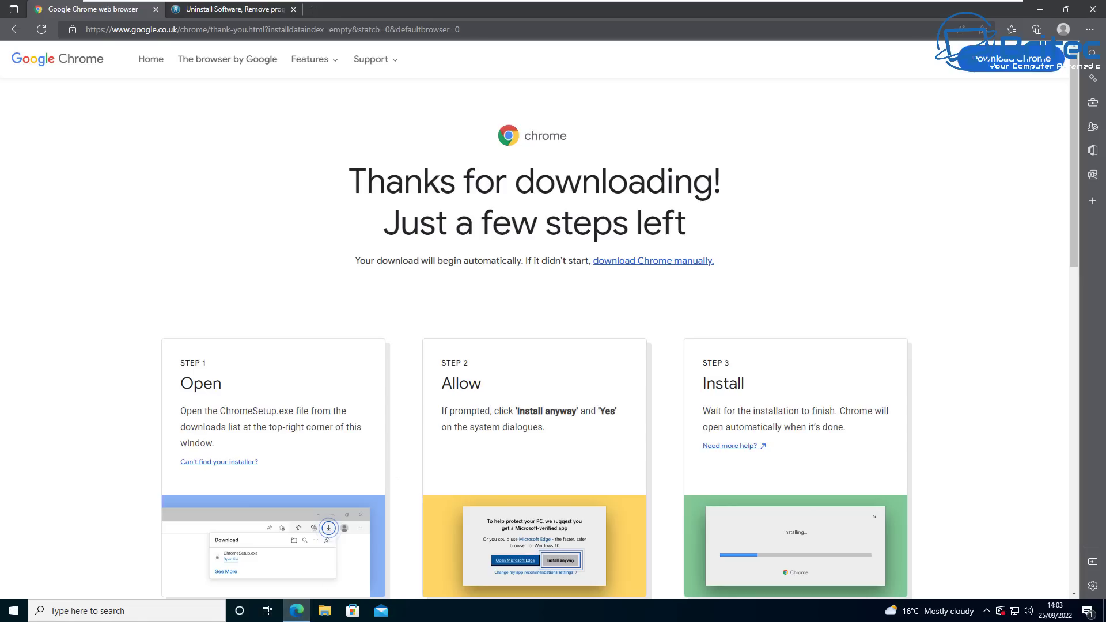
left_click(155, 9)
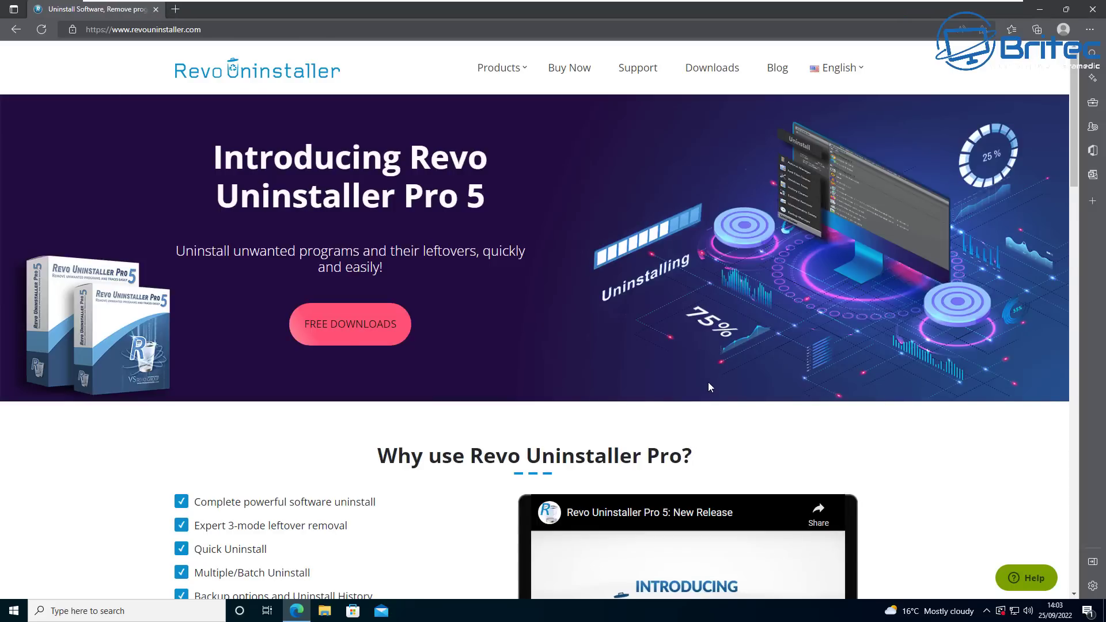
scroll(709, 383, "down", 2)
scroll(593, 191, "up", 2)
mouse_move(500, 77)
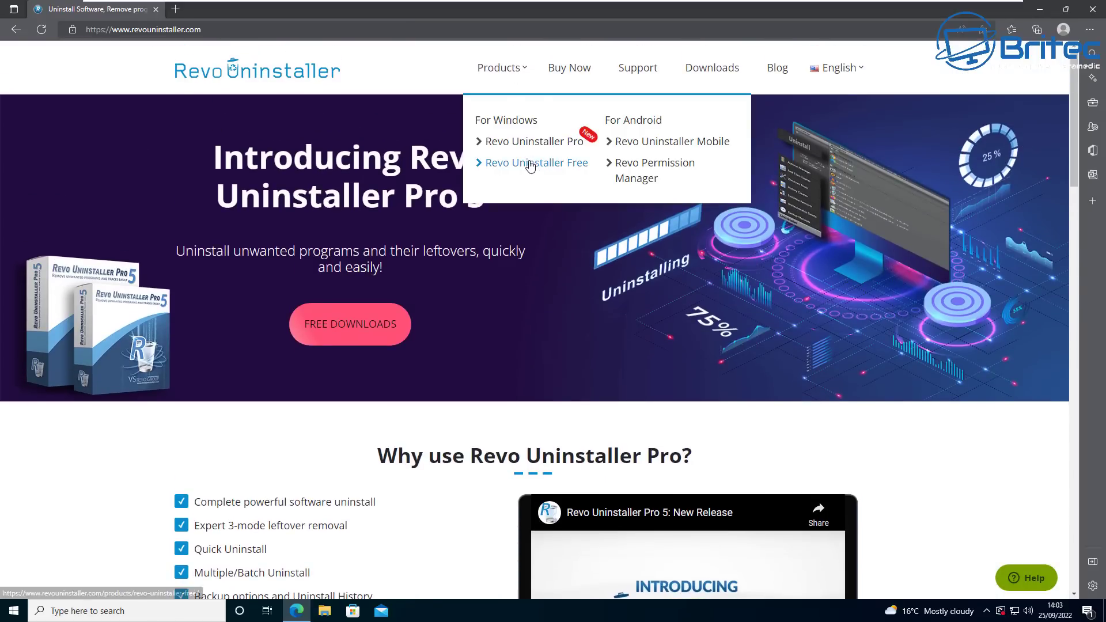
left_click(549, 165)
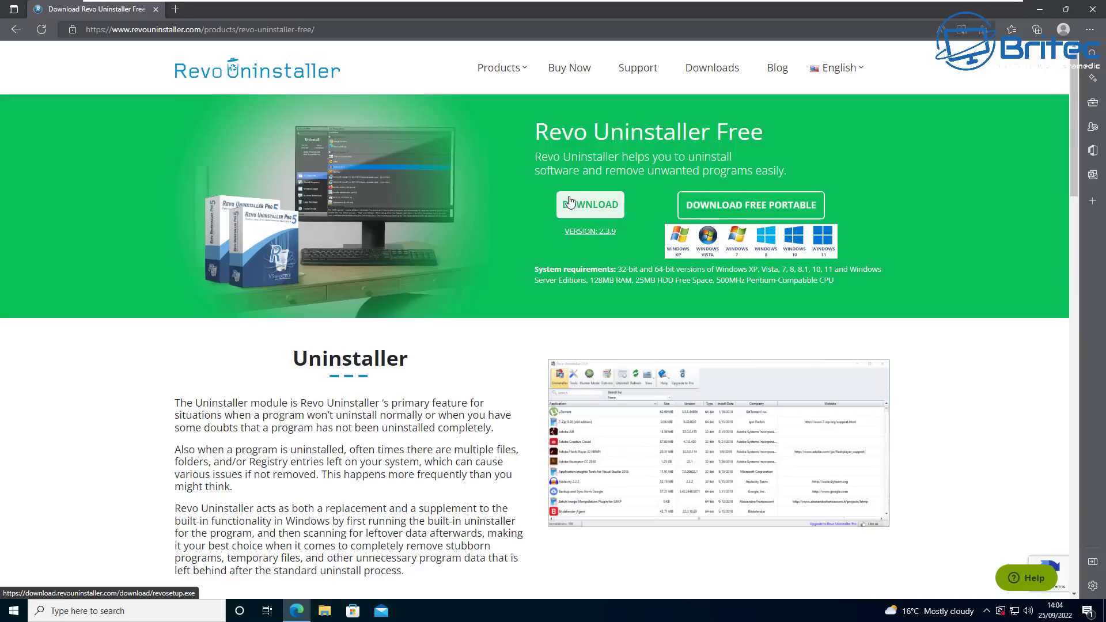
- Download revosetup.exe, run it and allow it to make changes
left_click(589, 209)
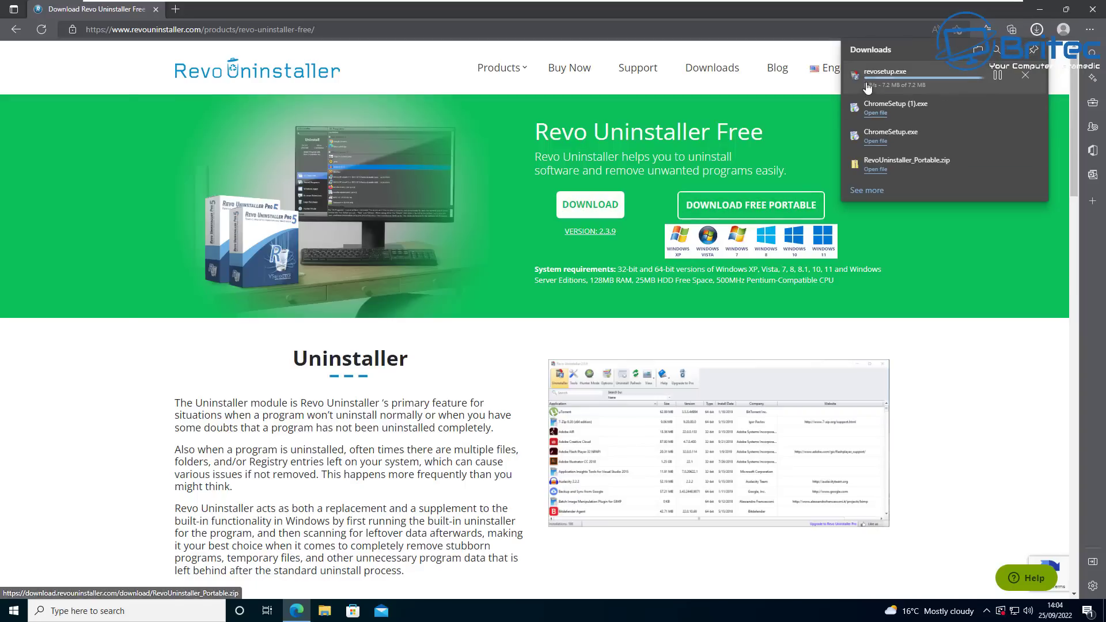
left_click(875, 81)
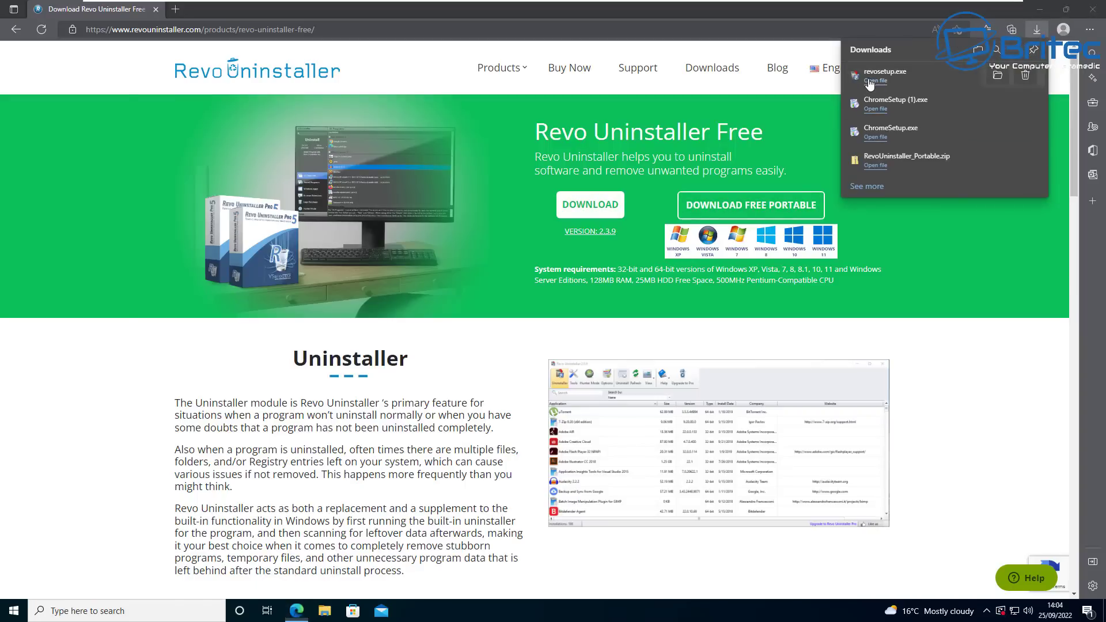
left_click(494, 383)
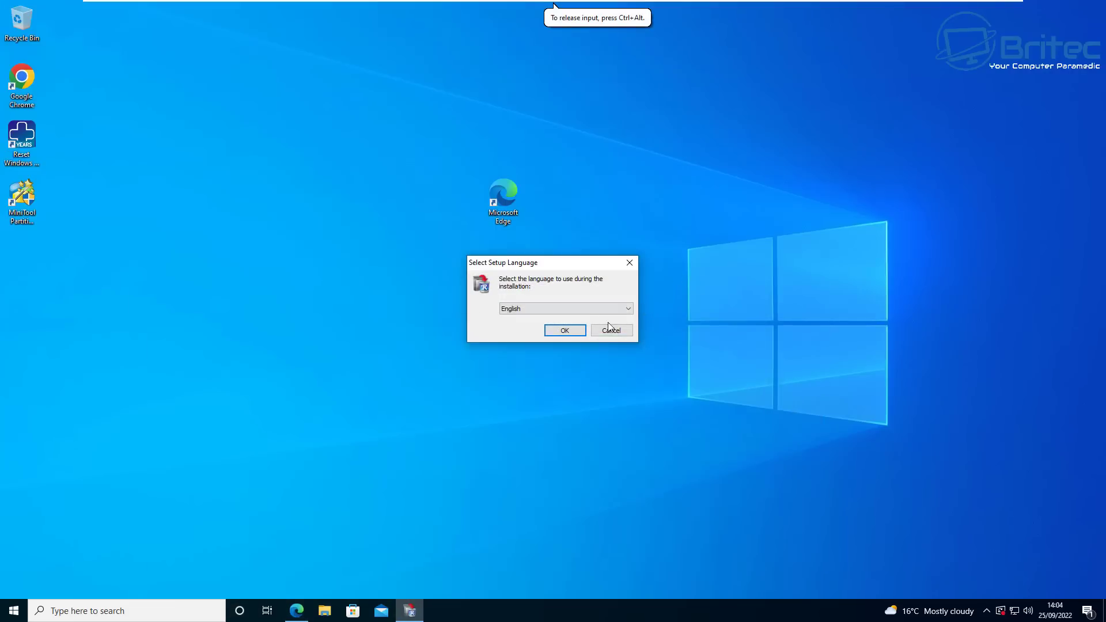
- Install Revo Uninstaller 2.3.9 in English with default folder and desktop shortcut, then launch it
left_click(565, 331)
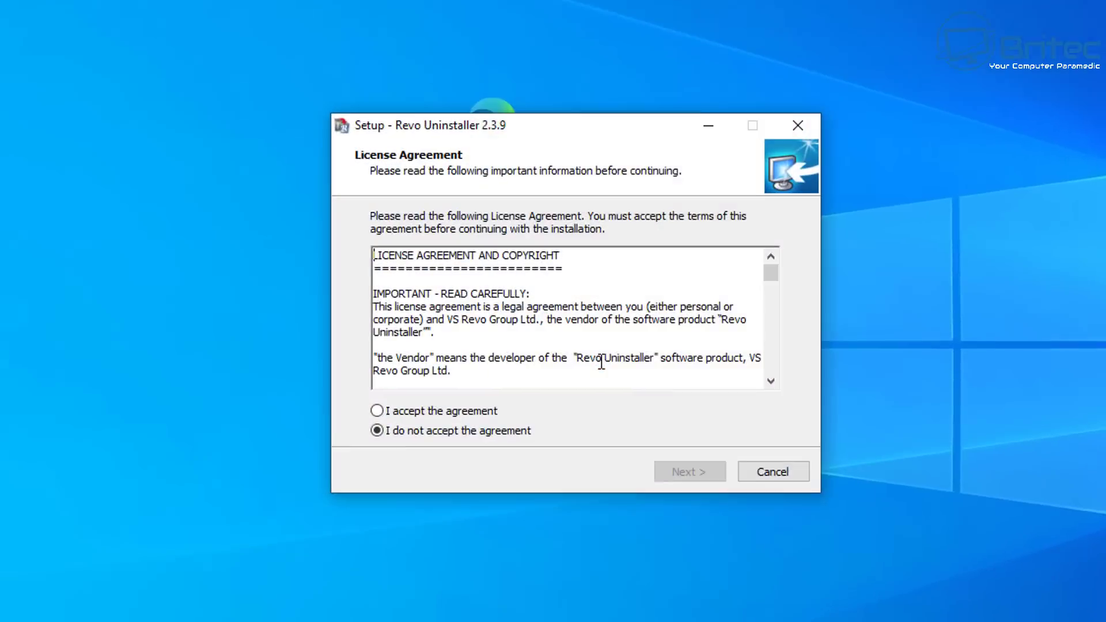
left_click(396, 424)
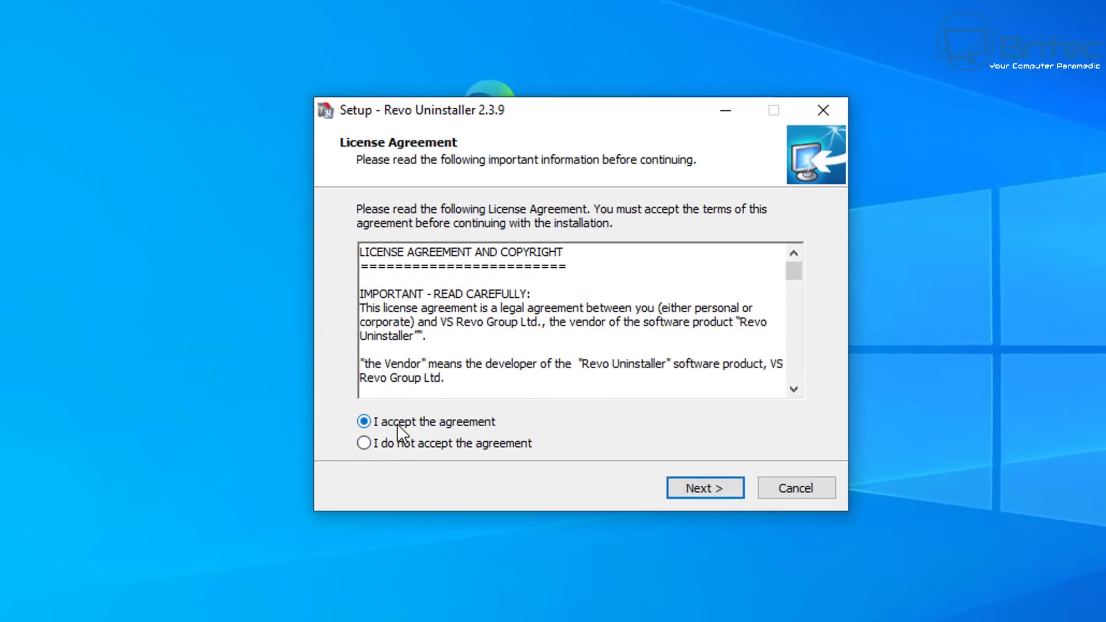
left_click(716, 495)
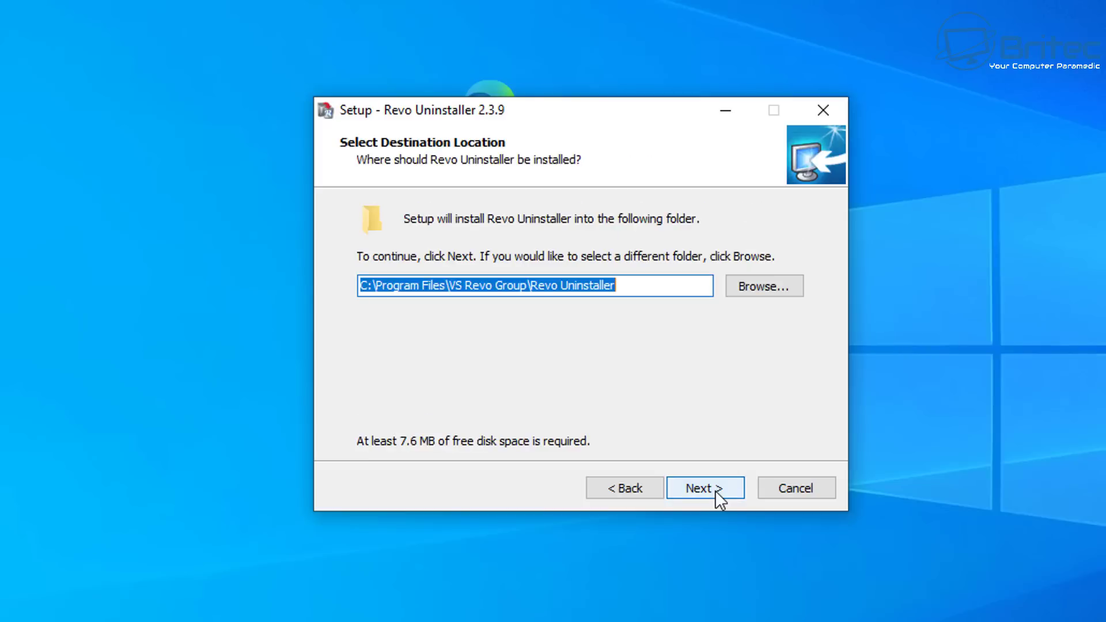
left_click(717, 494)
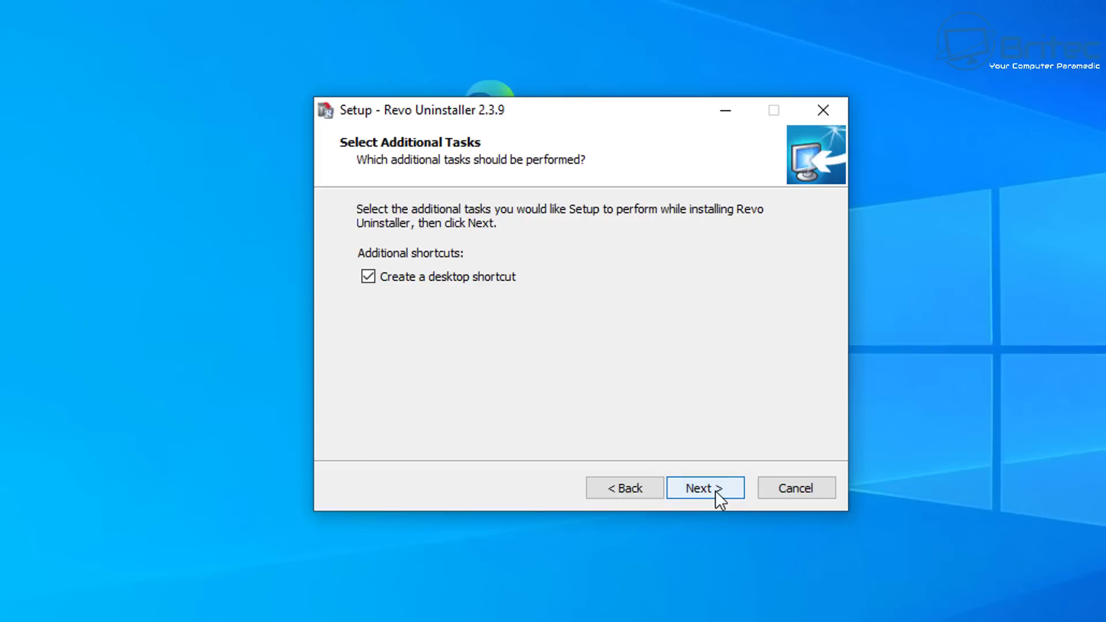
left_click(717, 492)
left_click(716, 492)
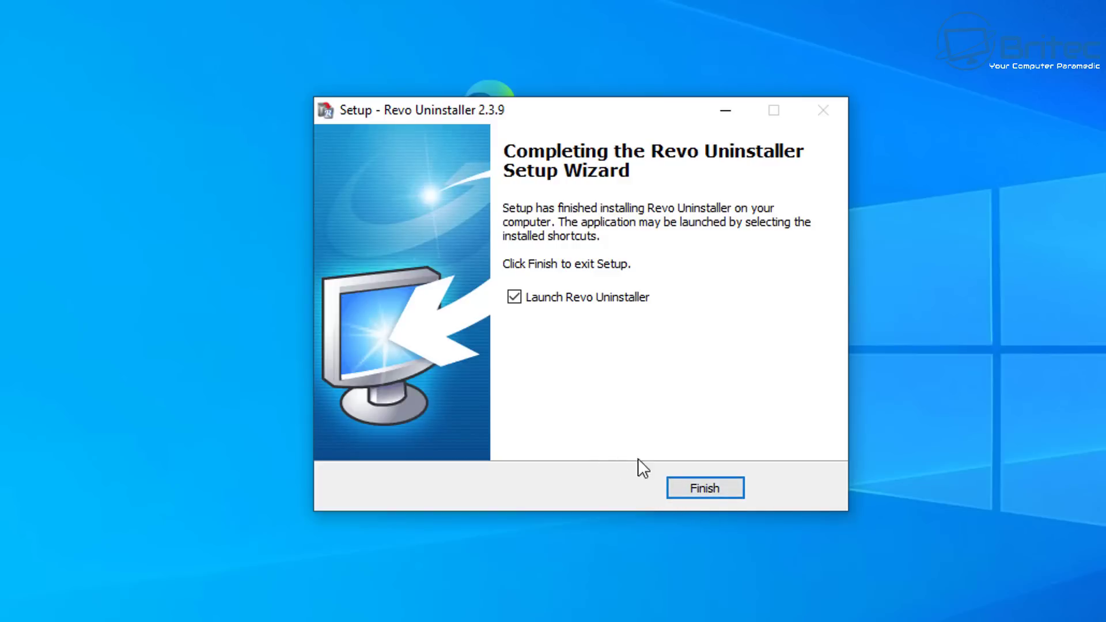
left_click(717, 489)
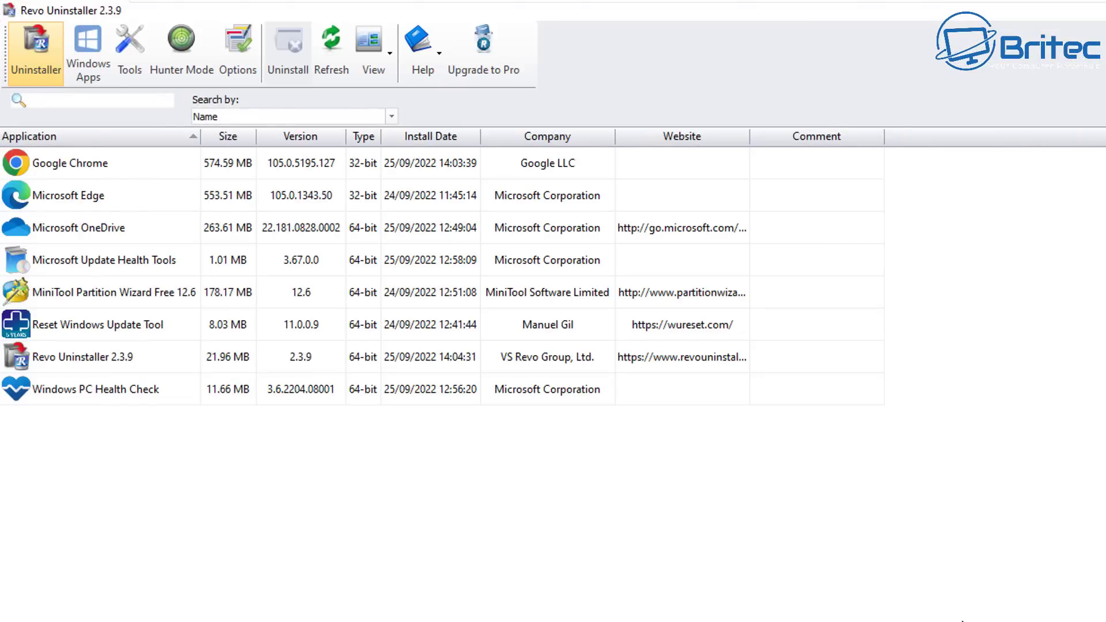
- Uninstall Microsoft Edge from the program list, keeping 'Make a System Restore Point' ticked
left_click(84, 198)
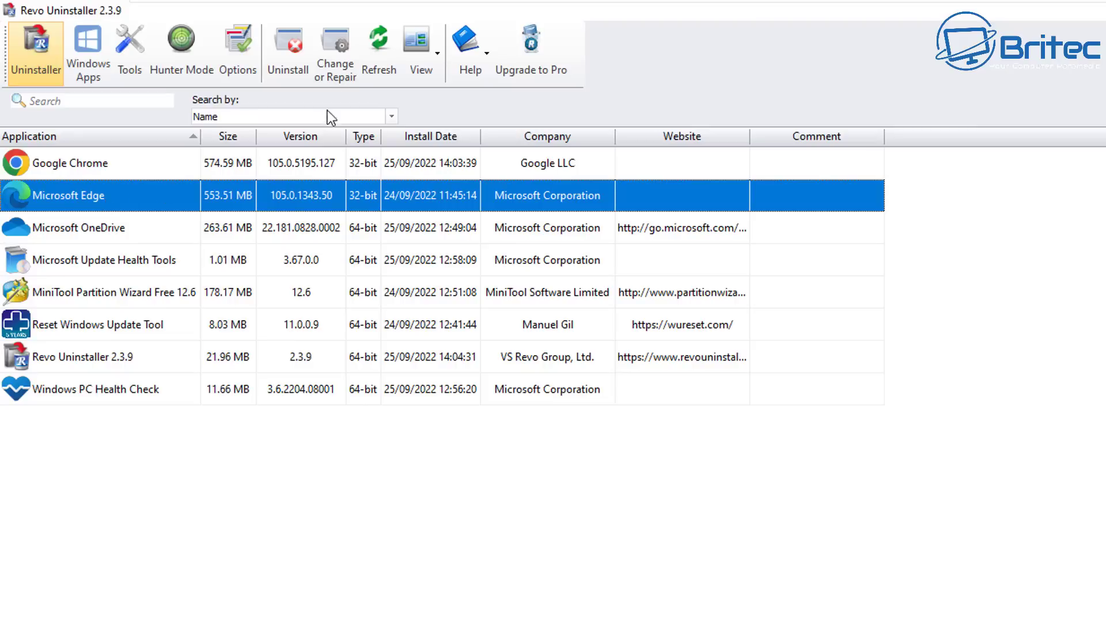
left_click(289, 40)
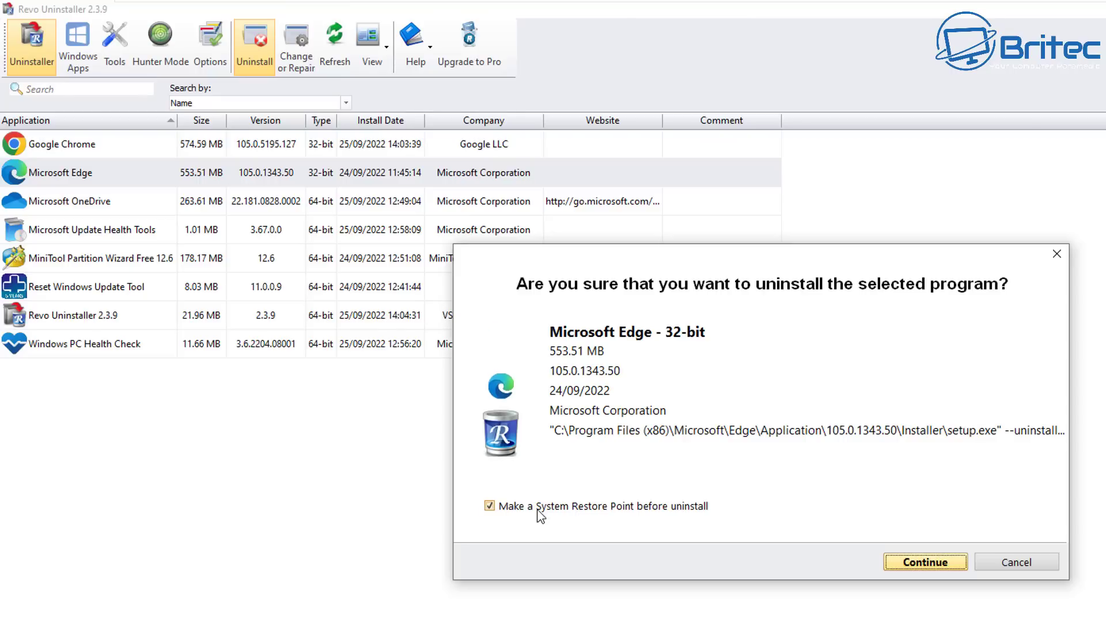
left_click(935, 563)
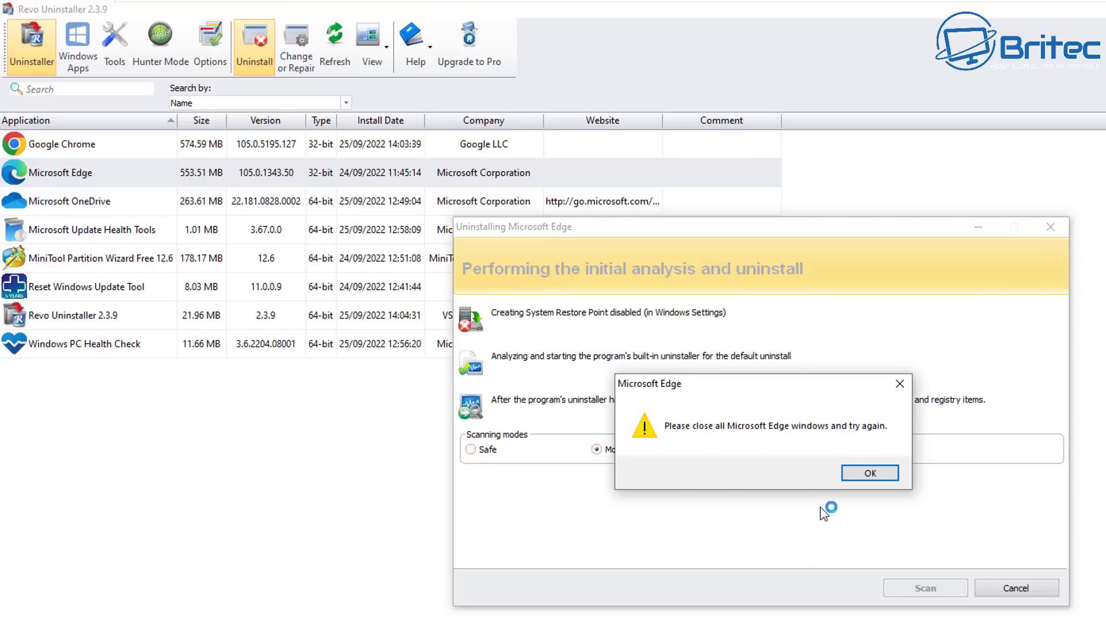
- Dismiss the Edge warning and run an Advanced leftover scan
left_click(870, 475)
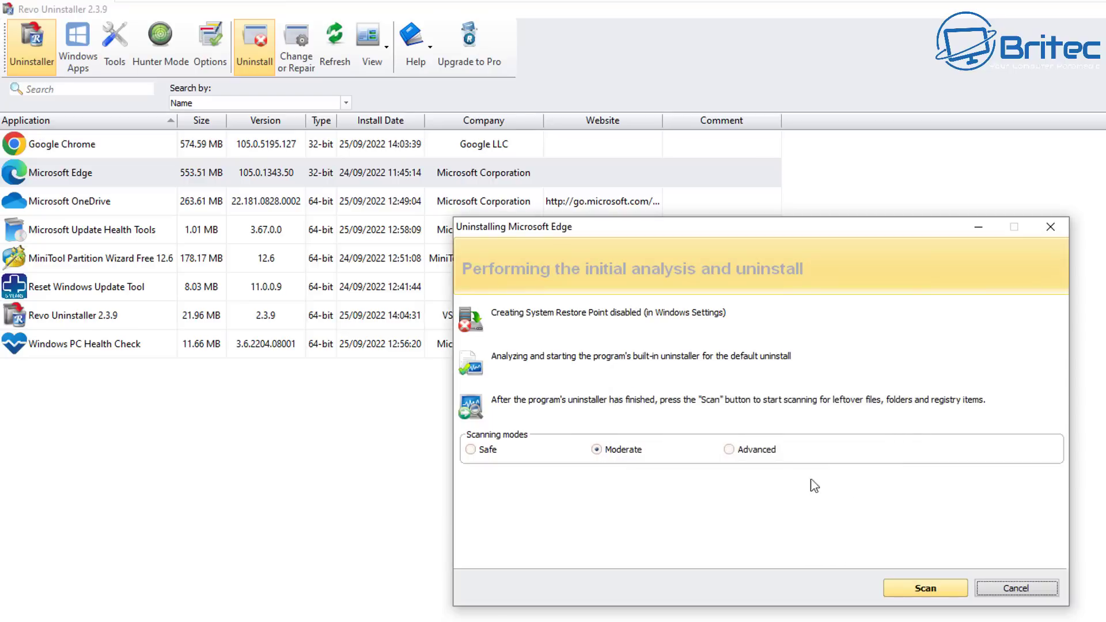
left_click(729, 450)
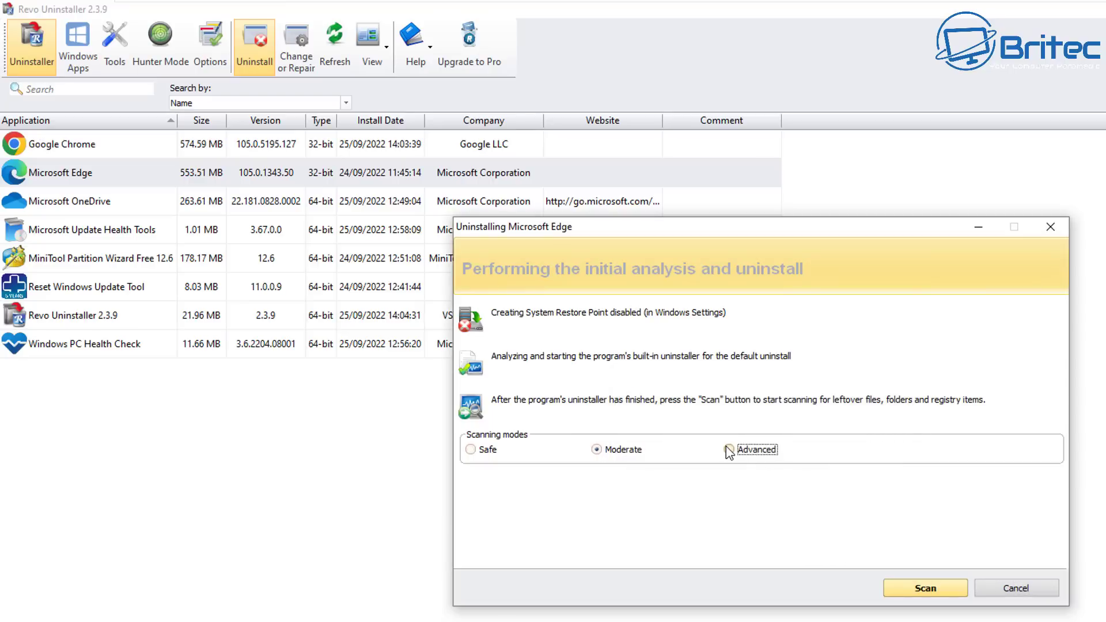
left_click(923, 591)
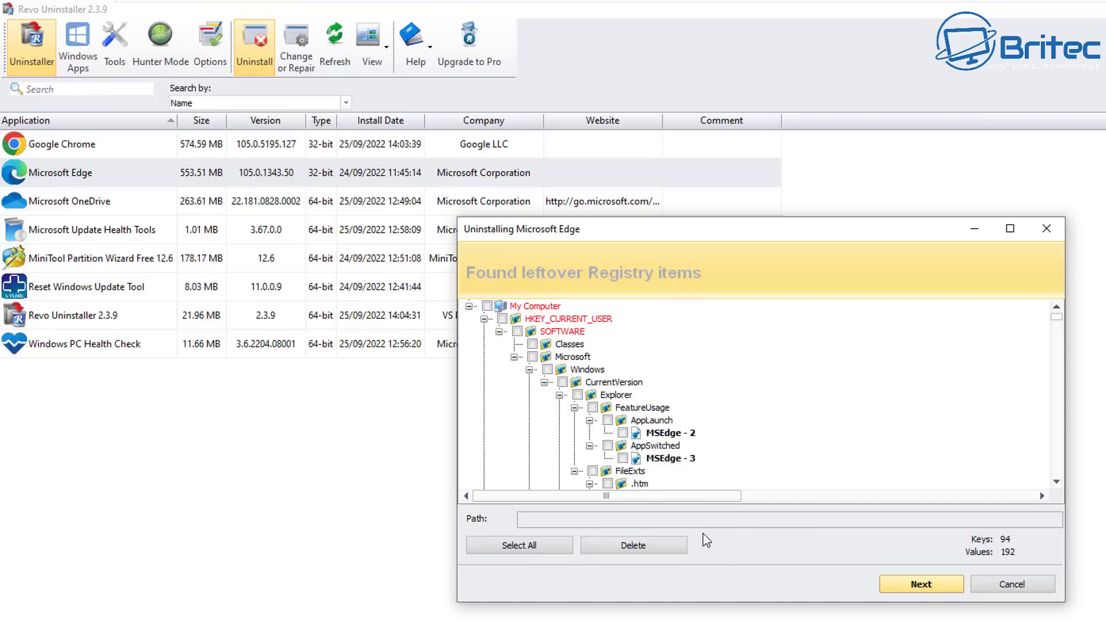
- Select all 94 leftover registry keys and 192 values under My Computer and delete them
left_click(487, 307)
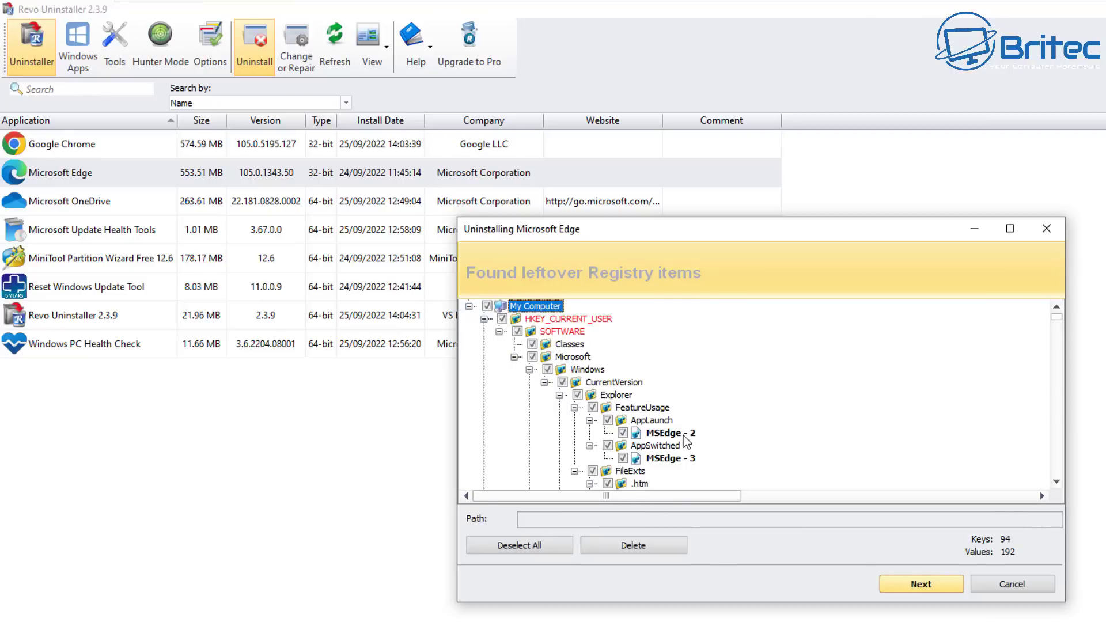
left_click(1056, 482)
left_click(1057, 481)
left_click(1057, 482)
left_click(1057, 482)
left_click(1057, 481)
left_click(1056, 481)
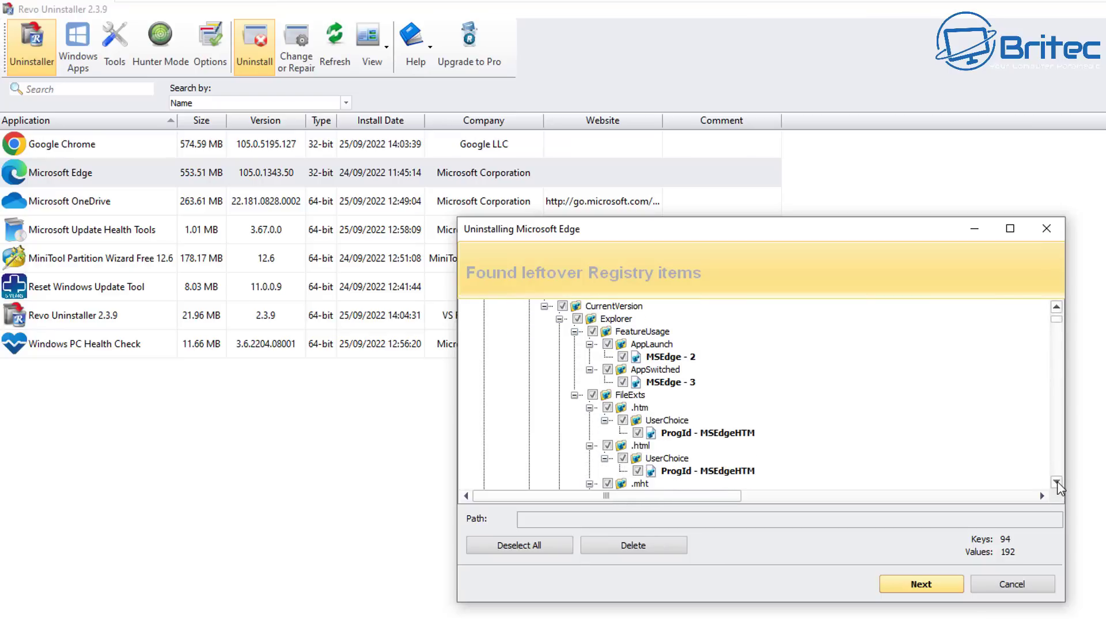
left_click(1056, 481)
left_click(1057, 482)
left_click(1056, 481)
left_click(1056, 482)
left_click(1057, 482)
left_click(1057, 482)
left_click(1056, 482)
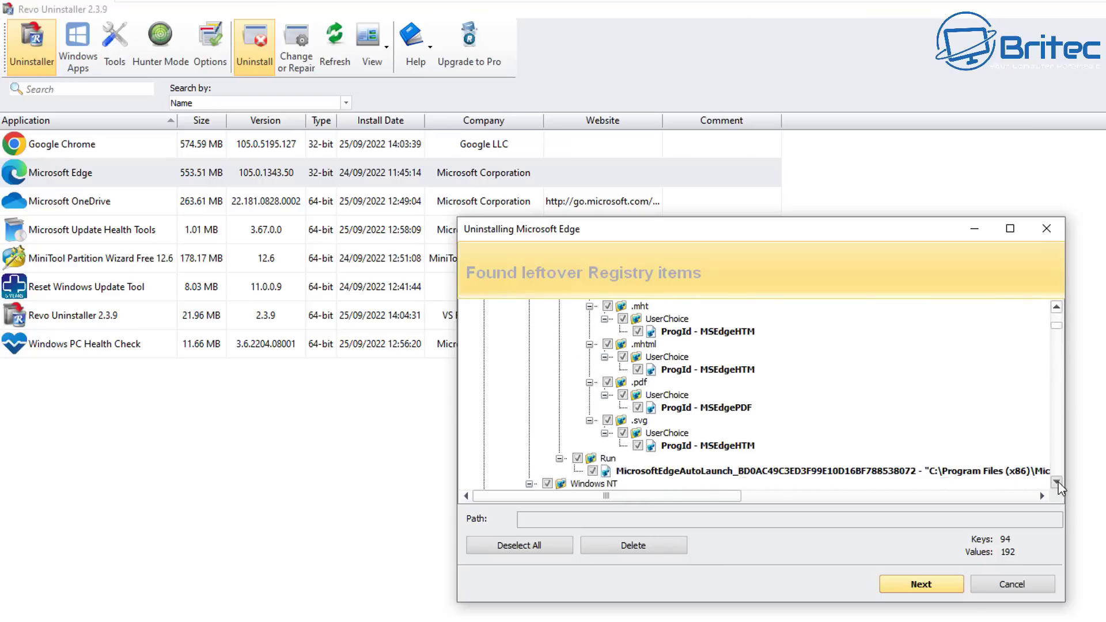
left_click(1057, 482)
left_click(1057, 481)
left_click(1057, 482)
left_click(1057, 481)
left_click(1056, 482)
left_click(1057, 482)
left_click(1056, 482)
left_click(1056, 482)
left_click(1057, 482)
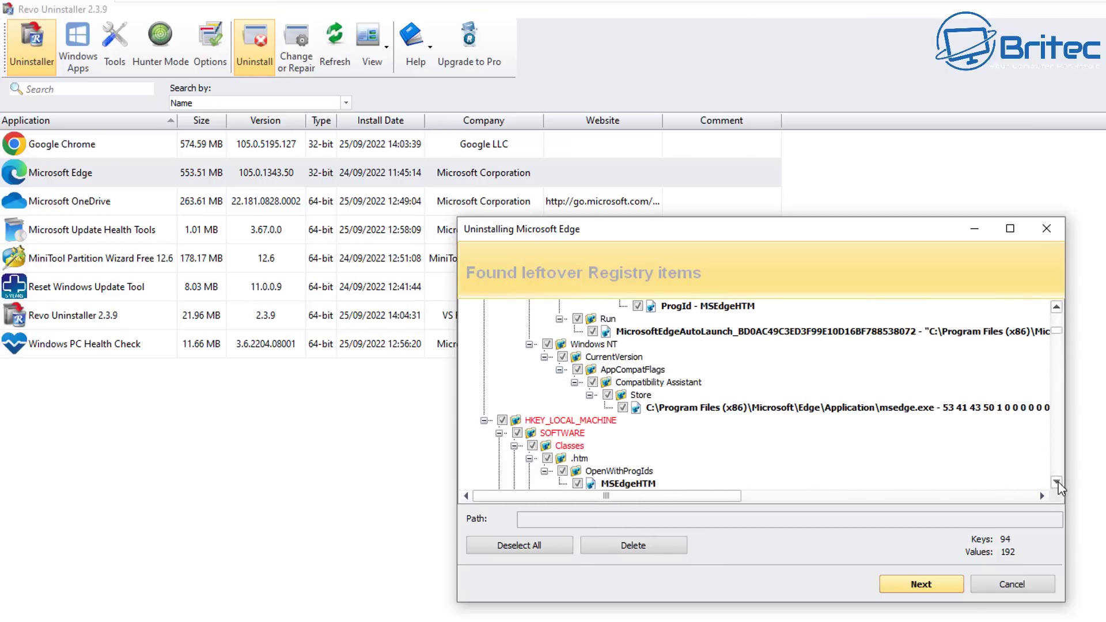
left_click(1057, 481)
left_click(1057, 482)
left_click(1057, 481)
left_click(1056, 481)
left_click(1057, 481)
left_click(1057, 481)
left_click(1056, 482)
left_click(1056, 481)
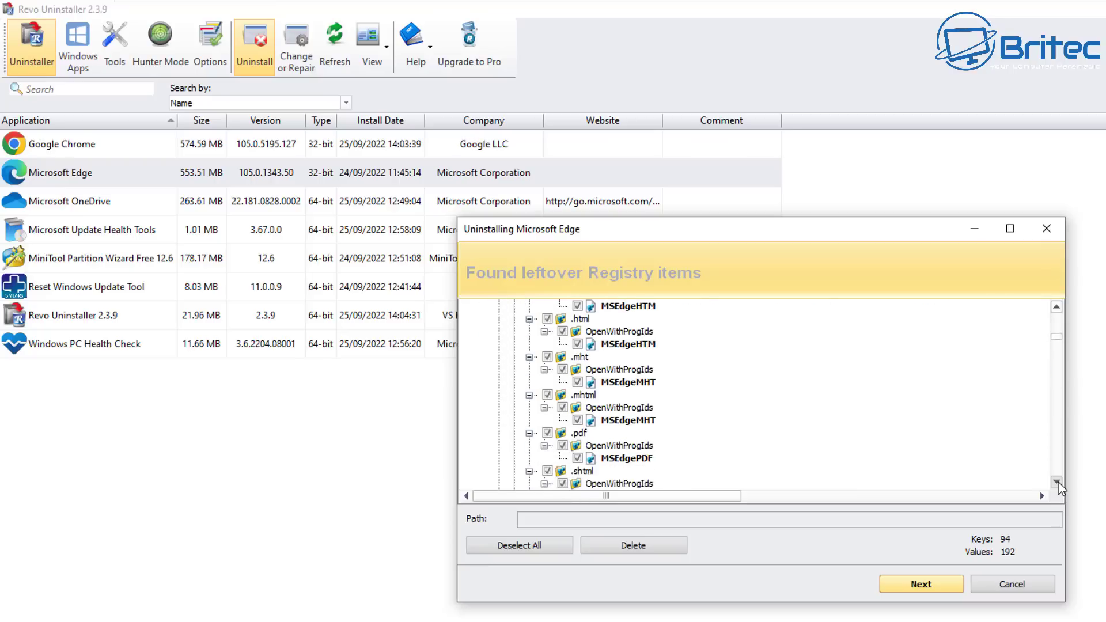
left_click(1057, 481)
left_click(1056, 482)
left_click(1057, 482)
left_click(1057, 482)
left_click(1057, 481)
left_click(1056, 482)
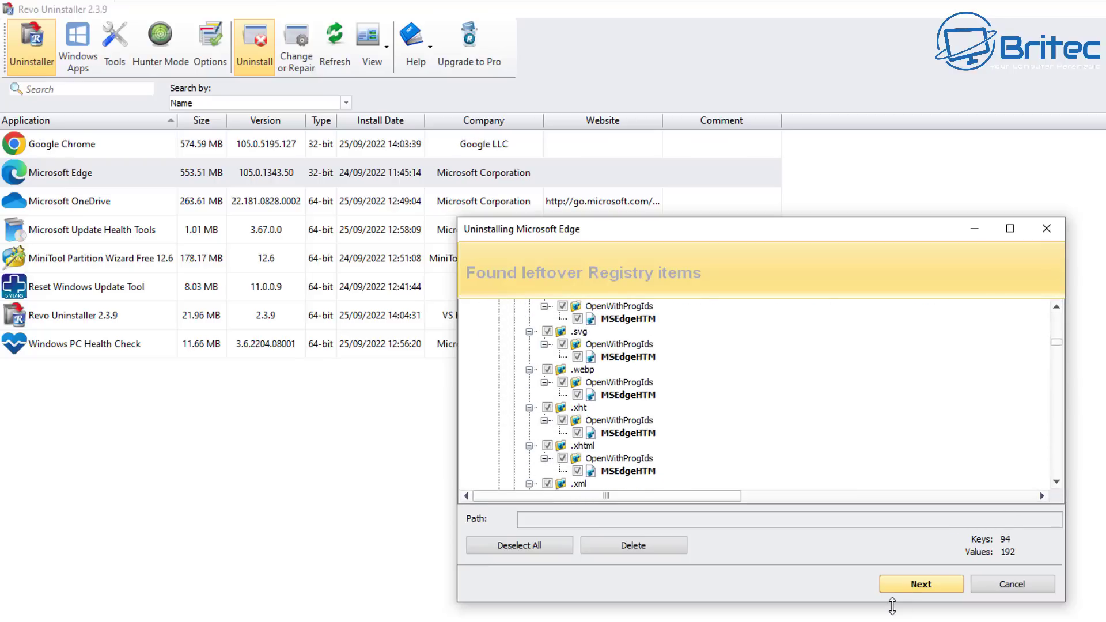
left_click(655, 552)
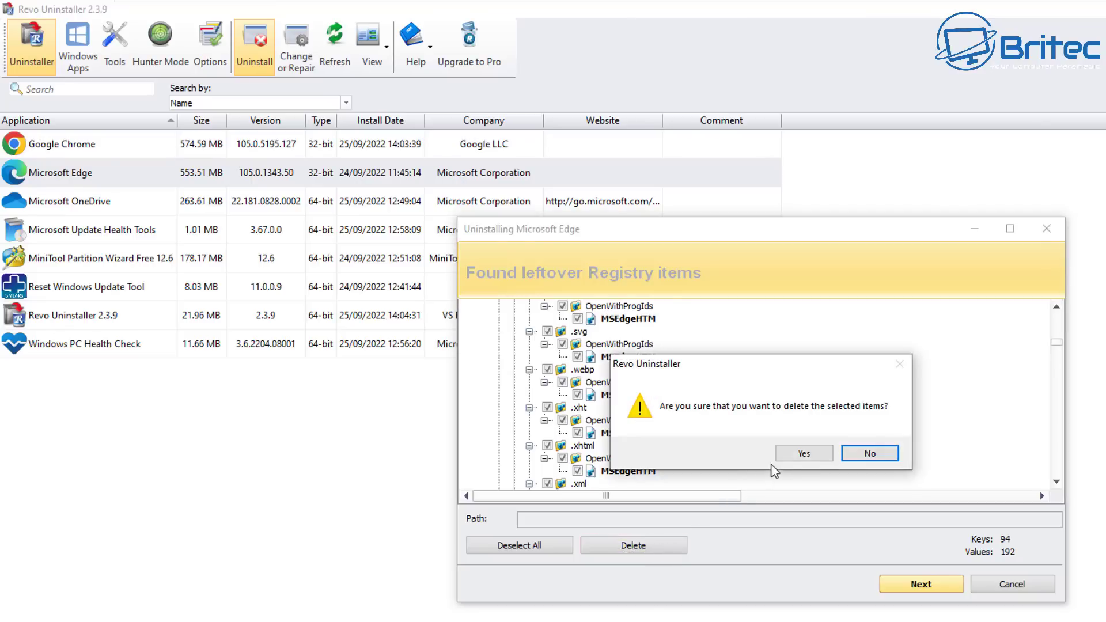
left_click(804, 454)
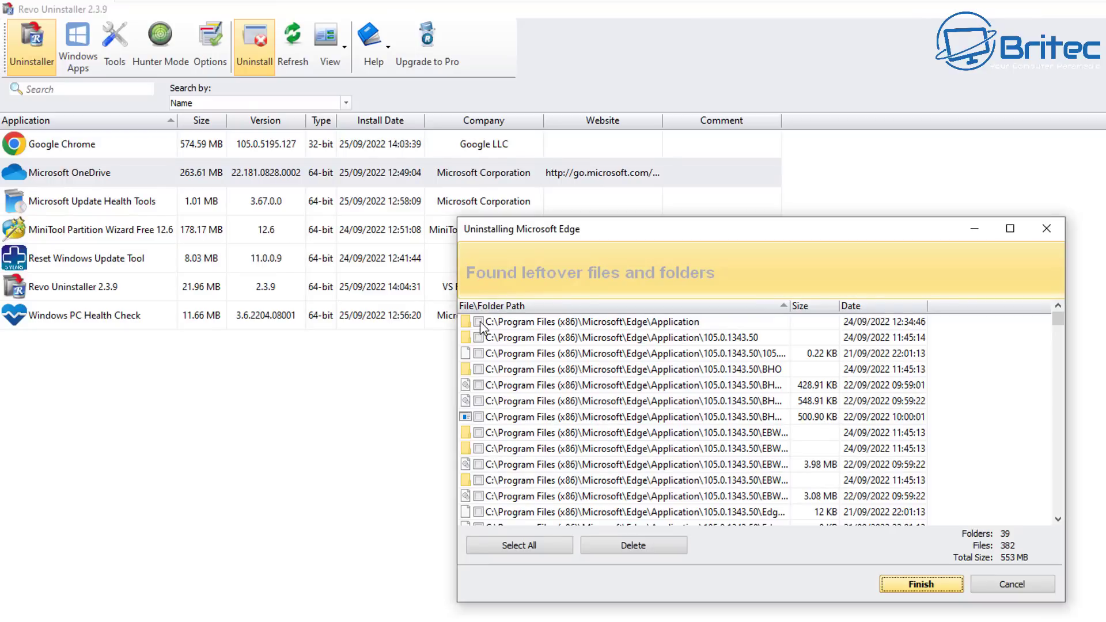
- Select and delete all 39 leftover folders and 382 files, then acknowledge the restart notice
left_click(514, 547)
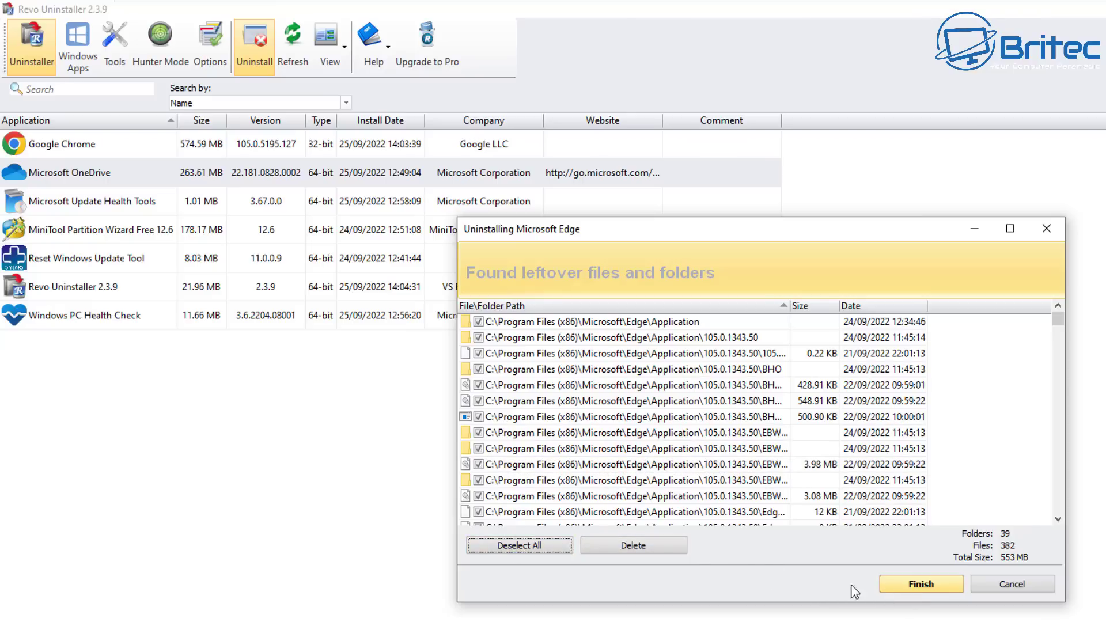
left_click(655, 552)
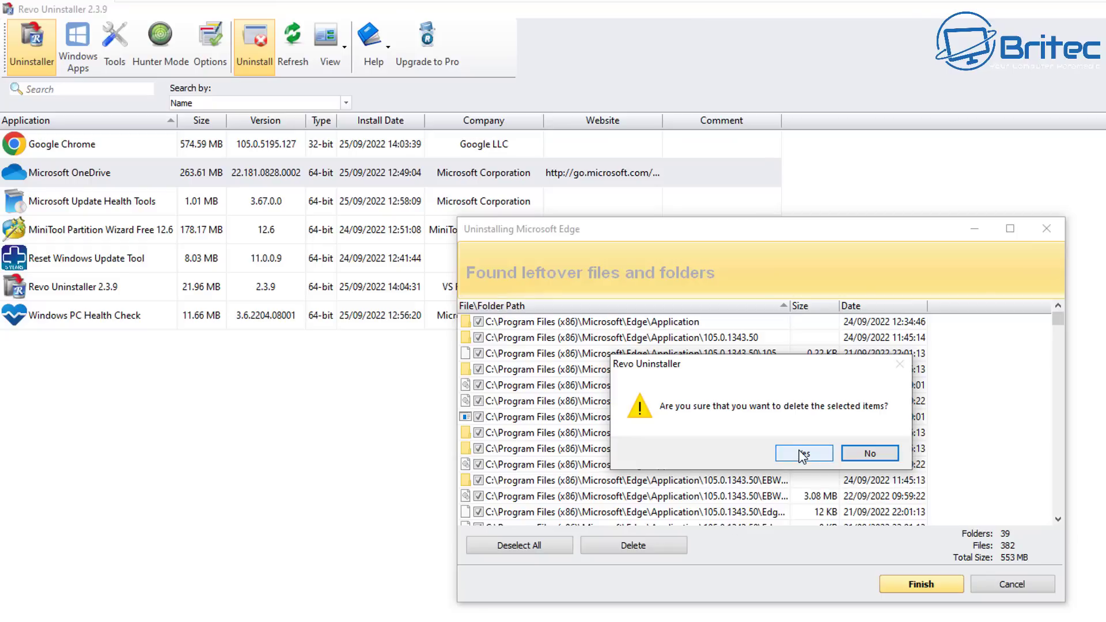
left_click(802, 454)
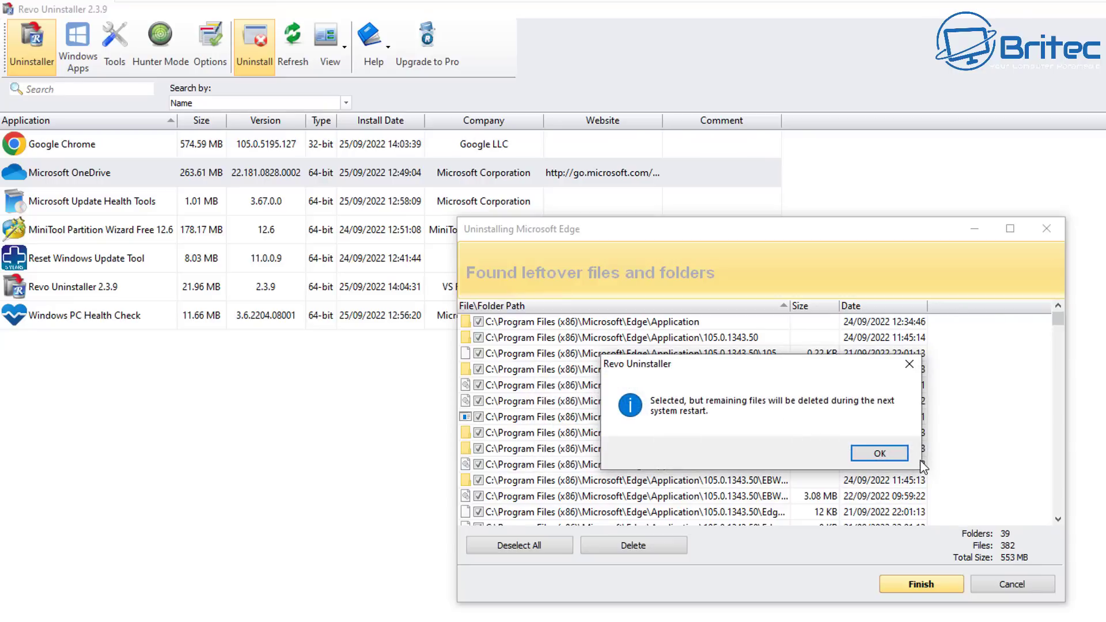
left_click(869, 452)
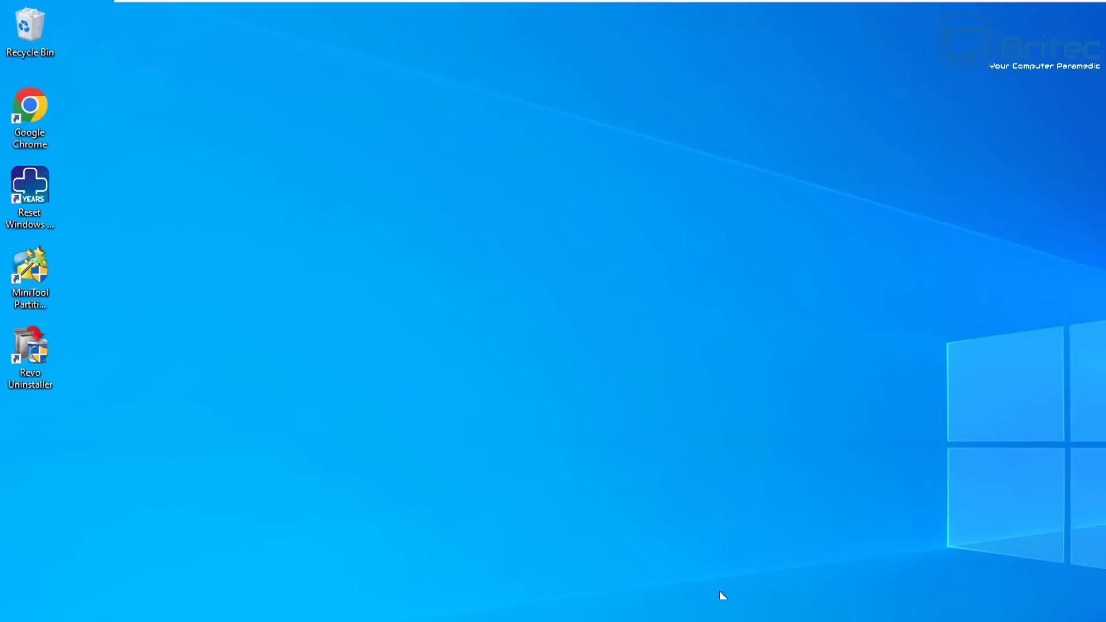
- Restart Windows from the Start menu's Power options
left_click(34, 608)
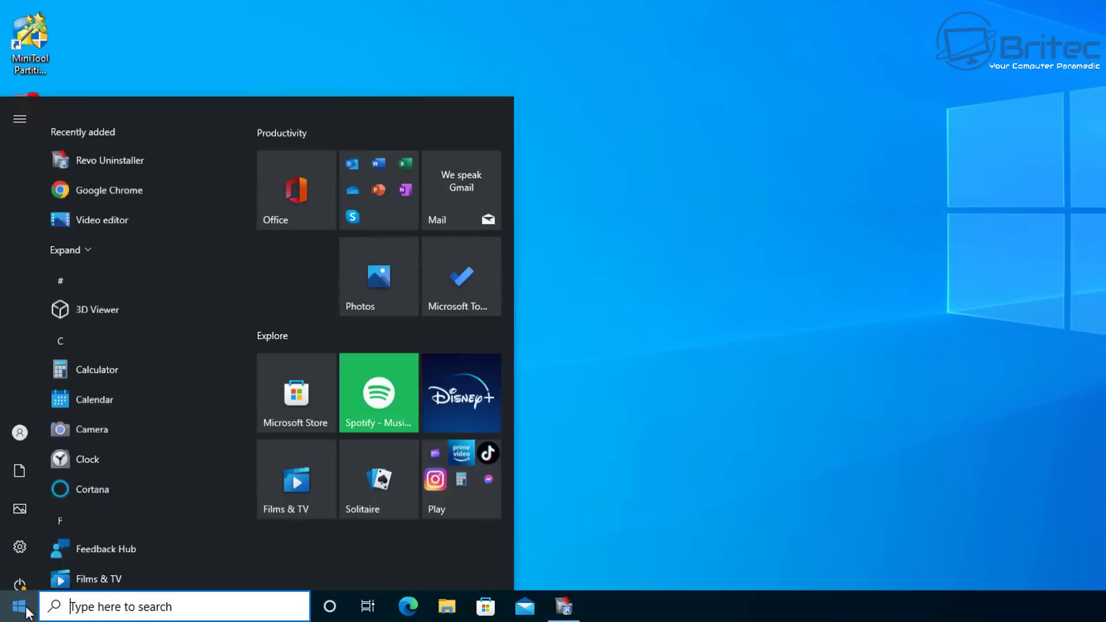
left_click(21, 574)
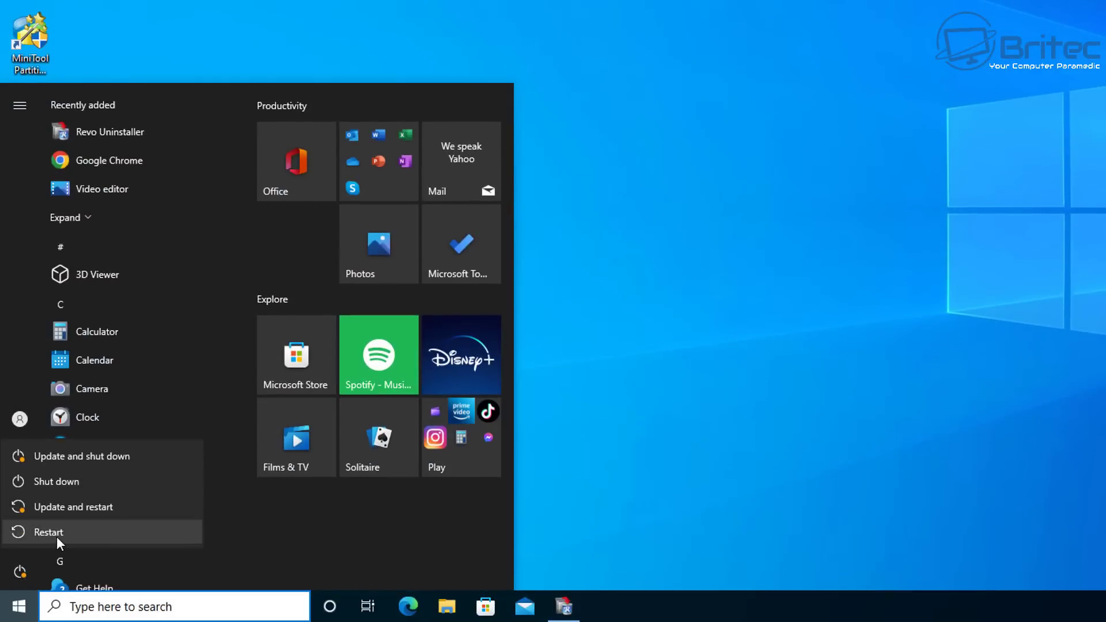
left_click(57, 533)
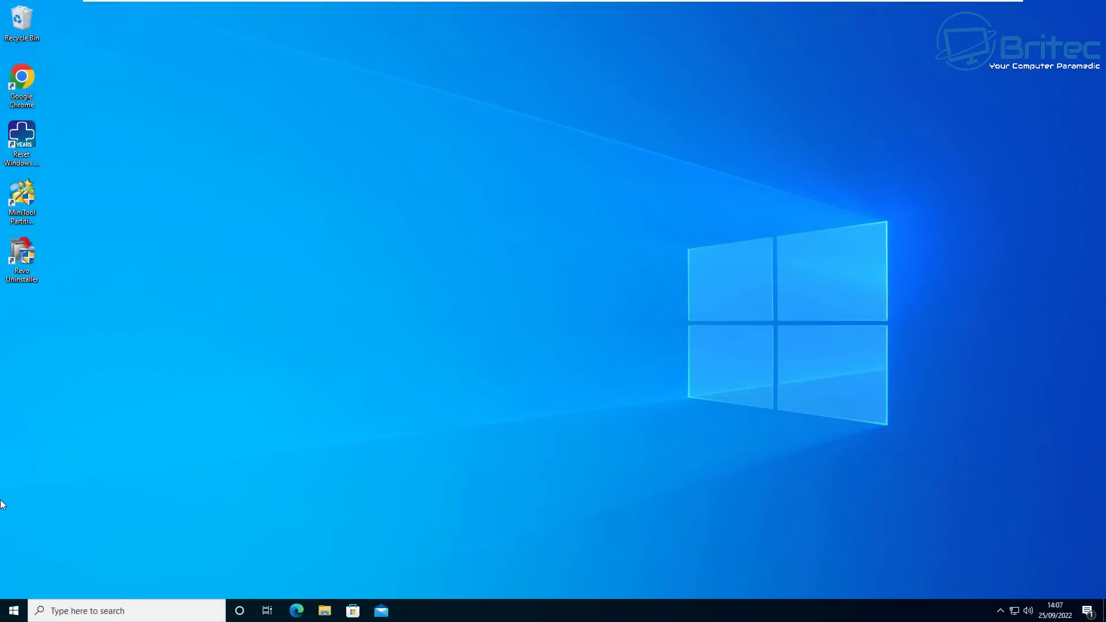
- Open C:\Program Files (x86)\Microsoft in File Explorer
left_click(324, 611)
left_click(266, 312)
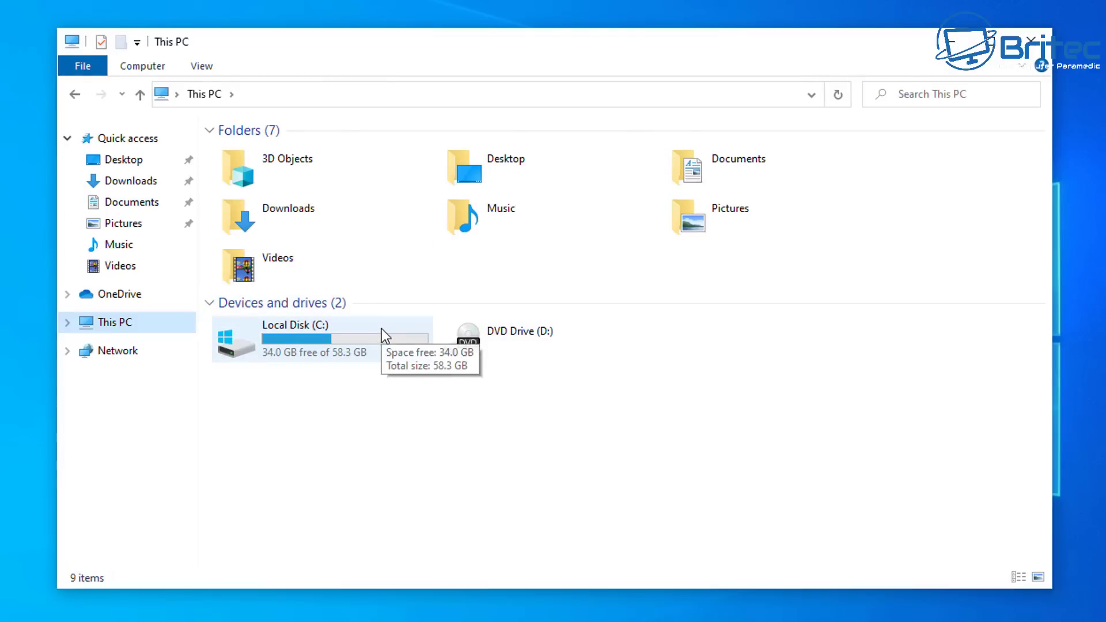
double_click(314, 334)
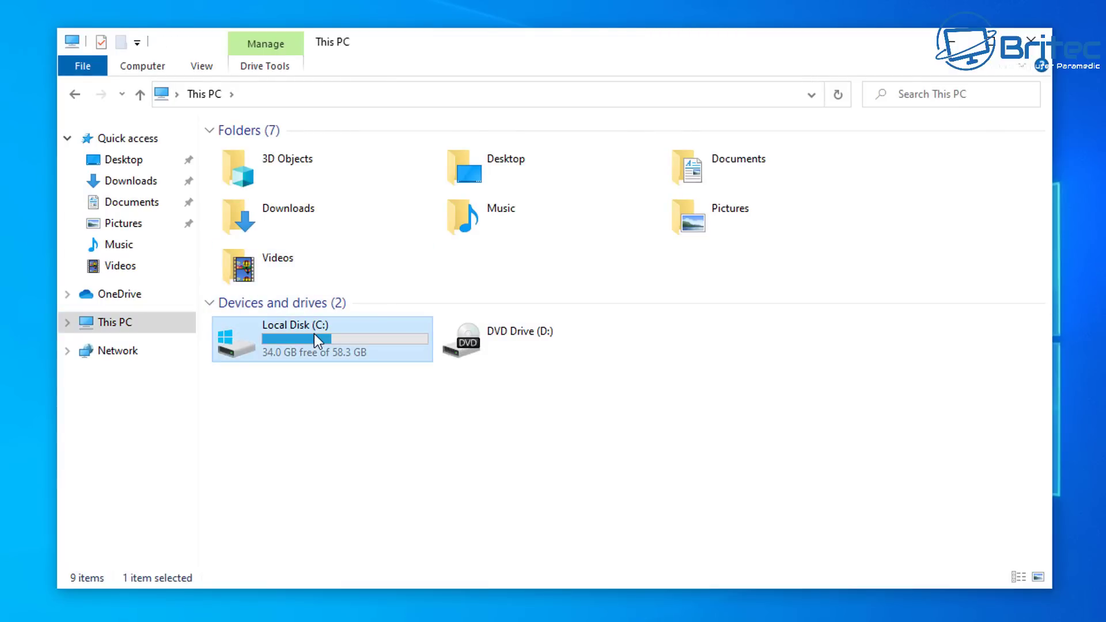
double_click(267, 190)
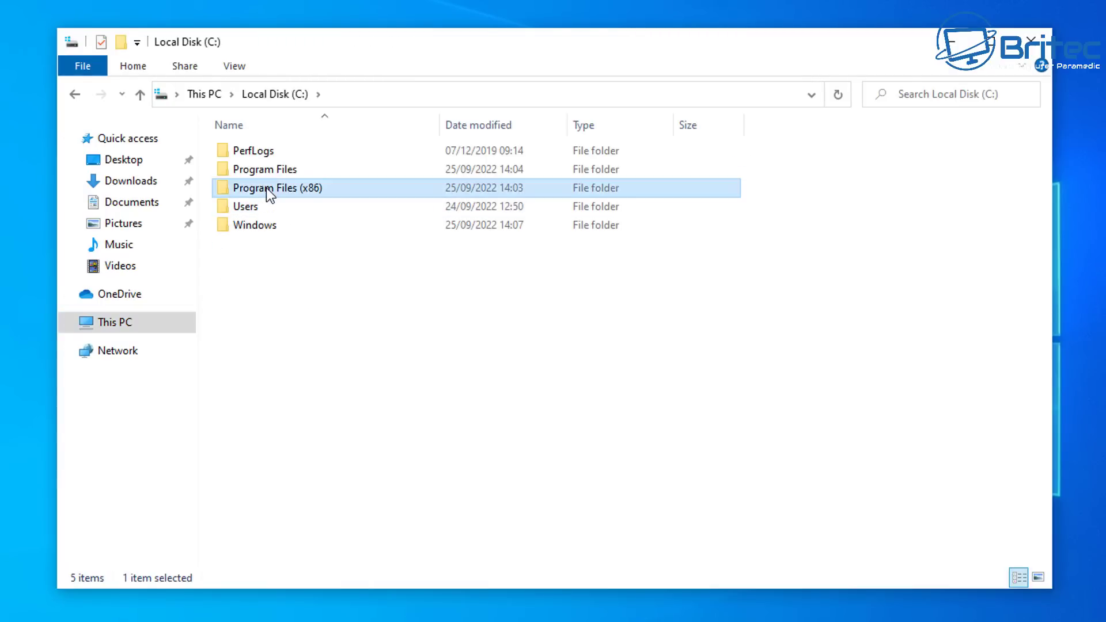
double_click(264, 209)
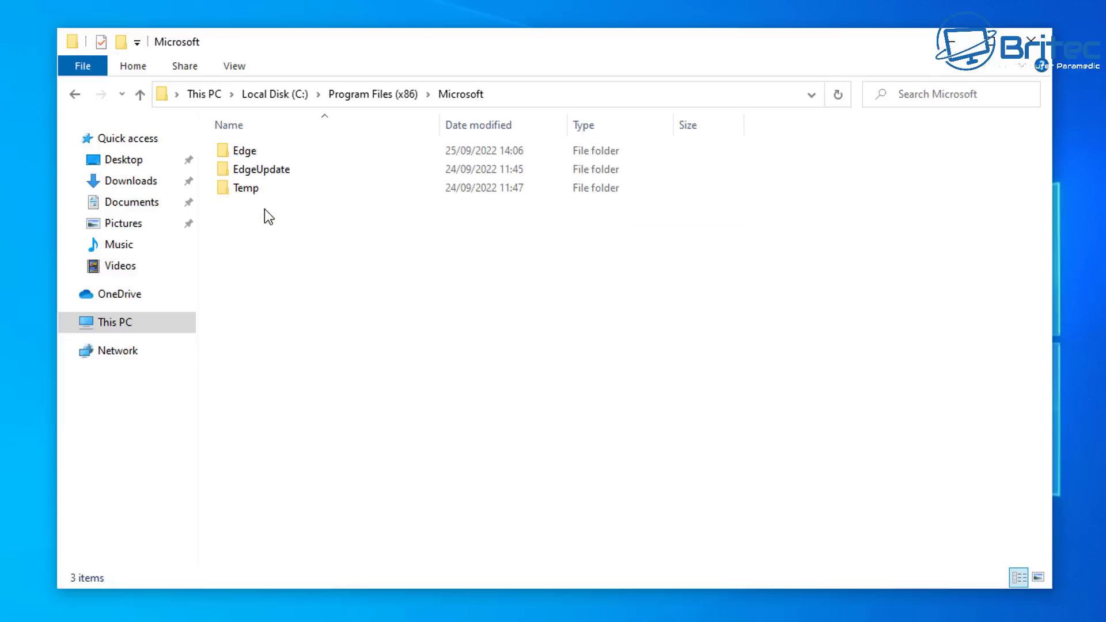
- Delete the Temp, EdgeUpdate and Edge folders from Program Files (x86)\Microsoft
left_click(258, 188)
right_click(258, 188)
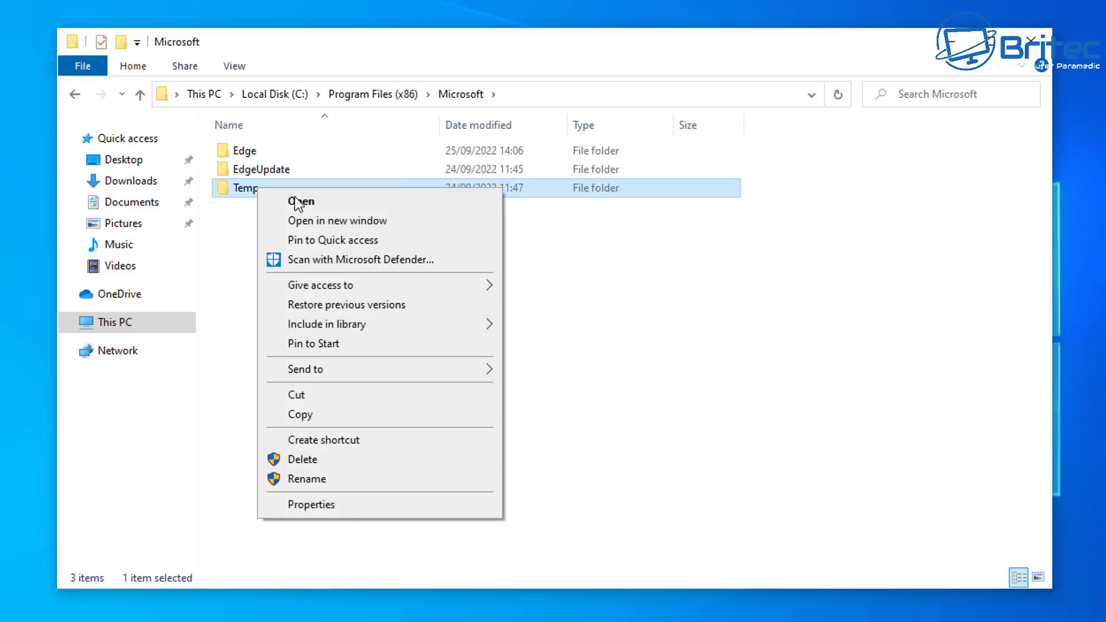
left_click(319, 462)
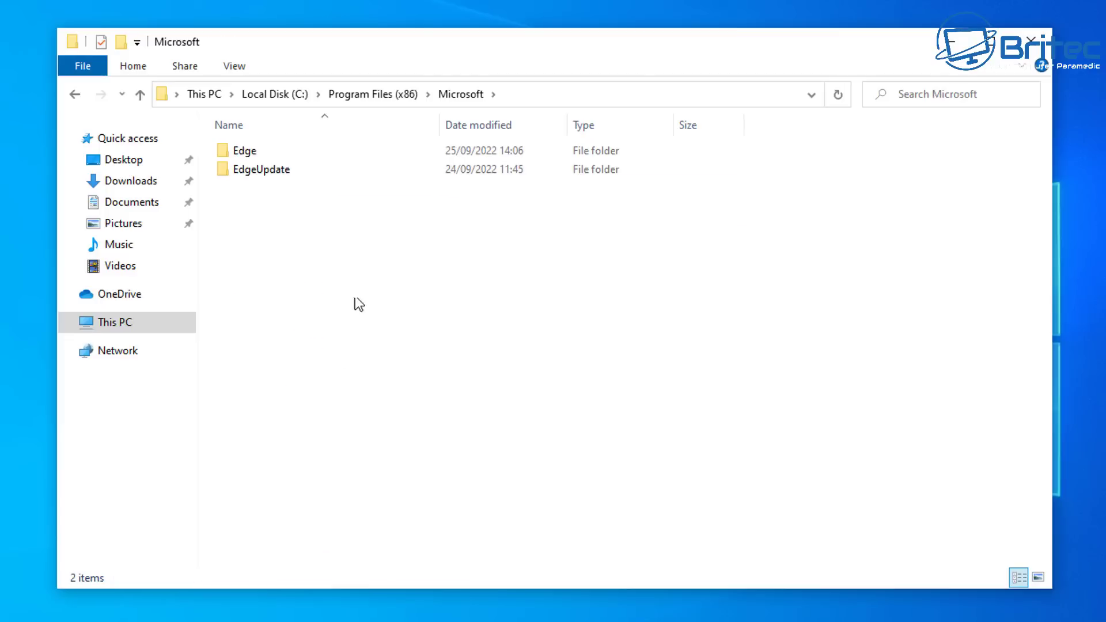
right_click(261, 174)
left_click(302, 447)
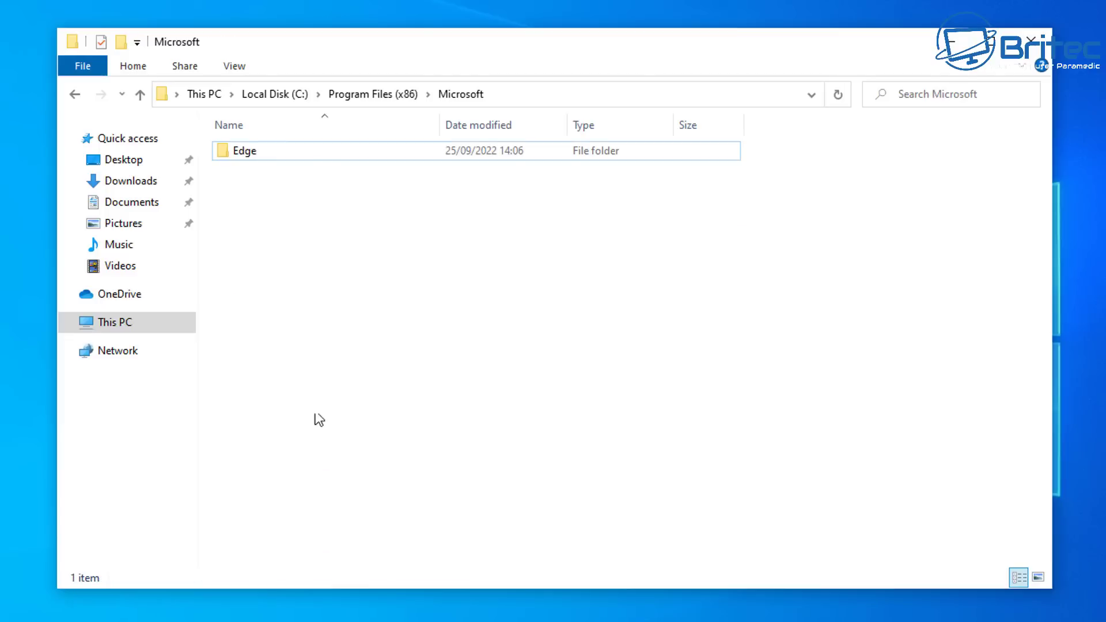
left_click(256, 156)
right_click(256, 153)
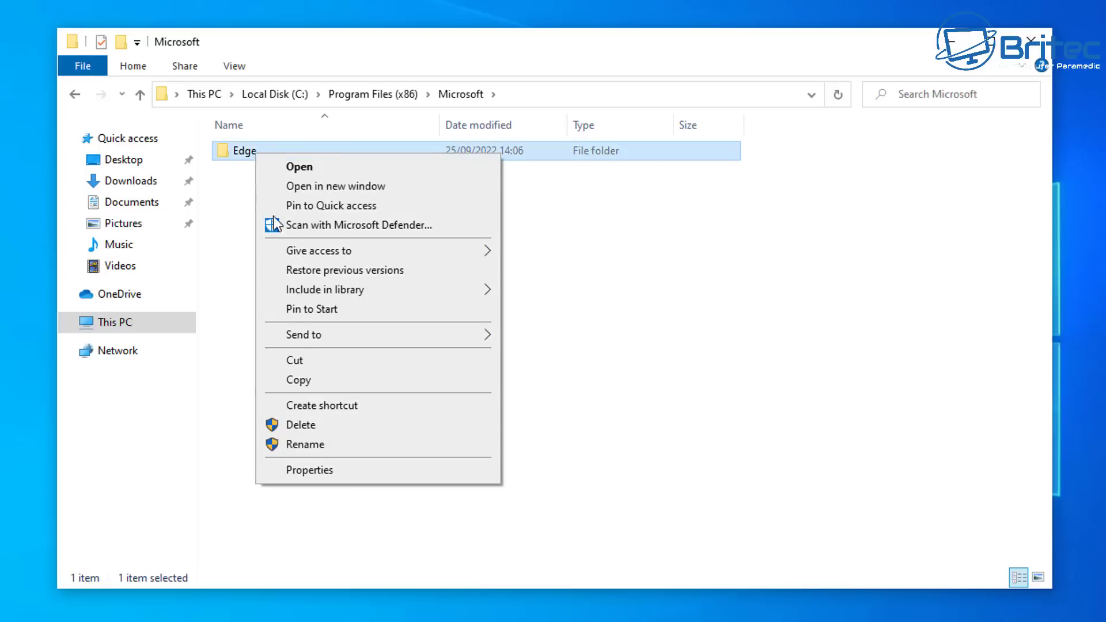
left_click(309, 426)
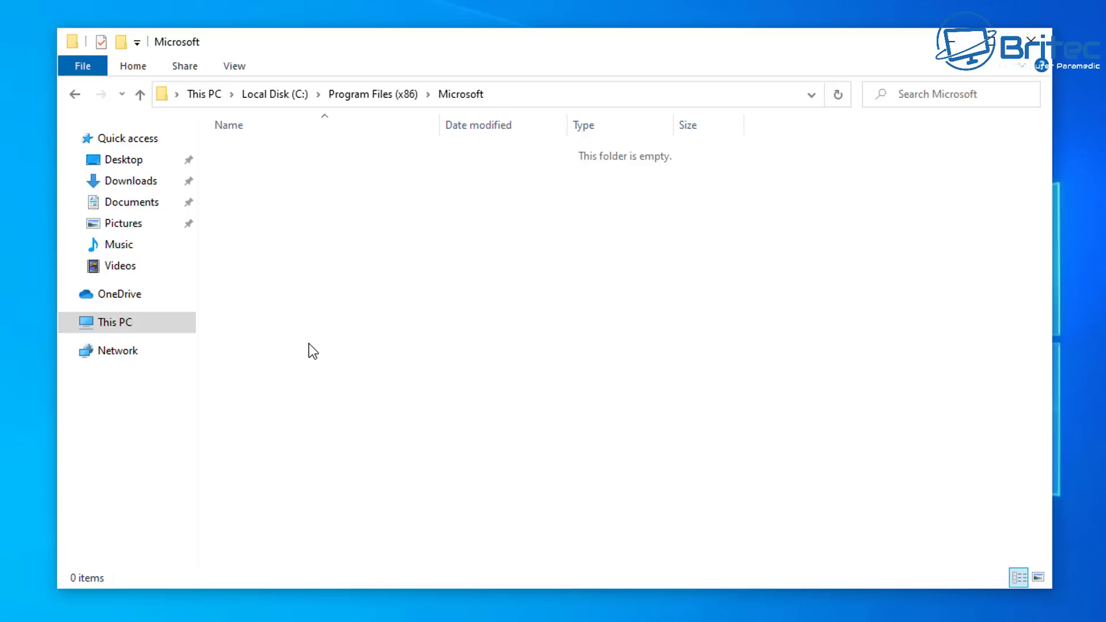
- Return to Local Disk (C:), check the Program Files folder, then close File Explorer
left_click(75, 94)
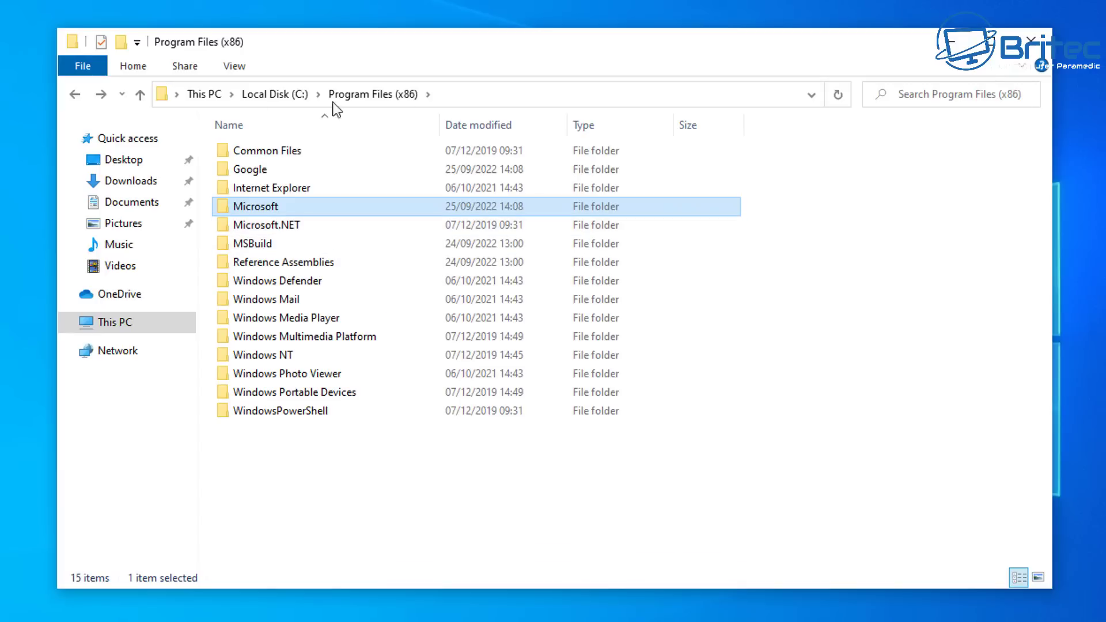
left_click(80, 95)
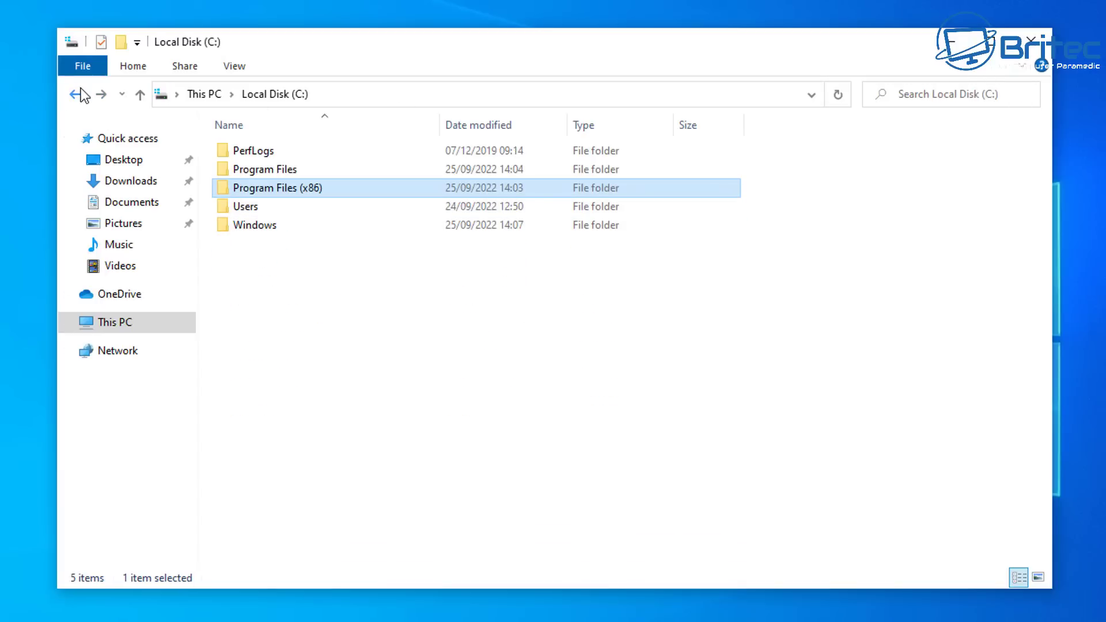
double_click(278, 174)
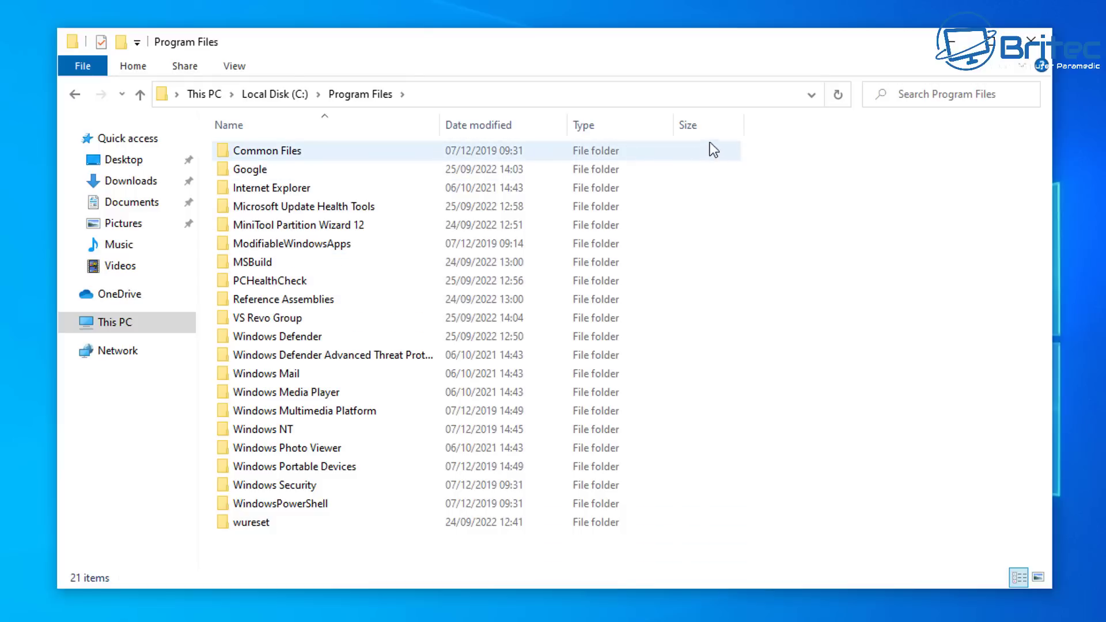
left_click(1045, 47)
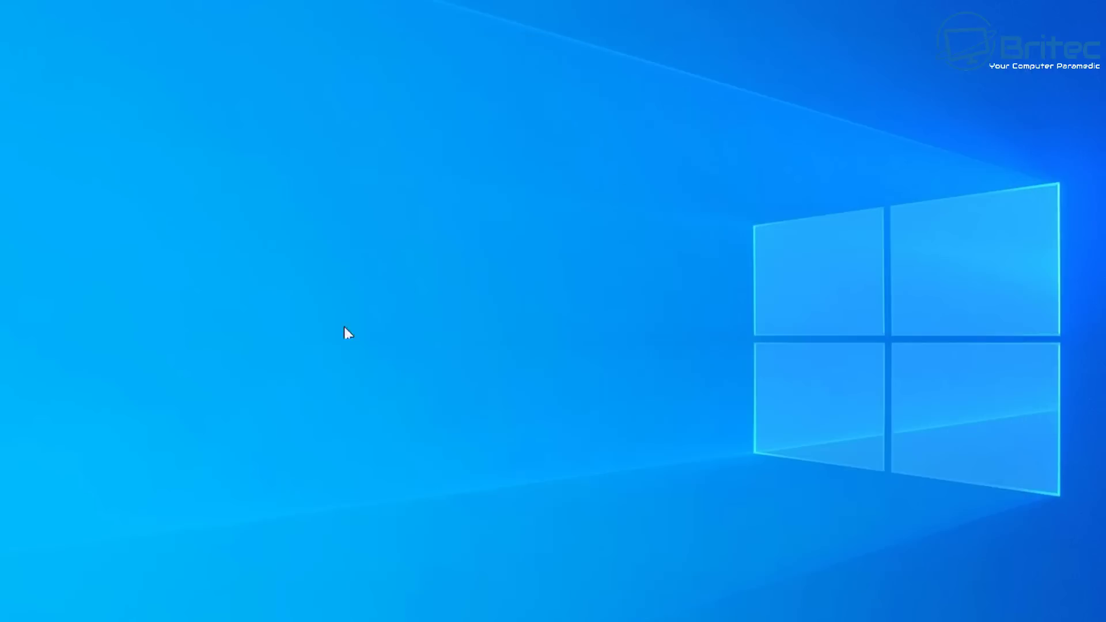
left_click(20, 610)
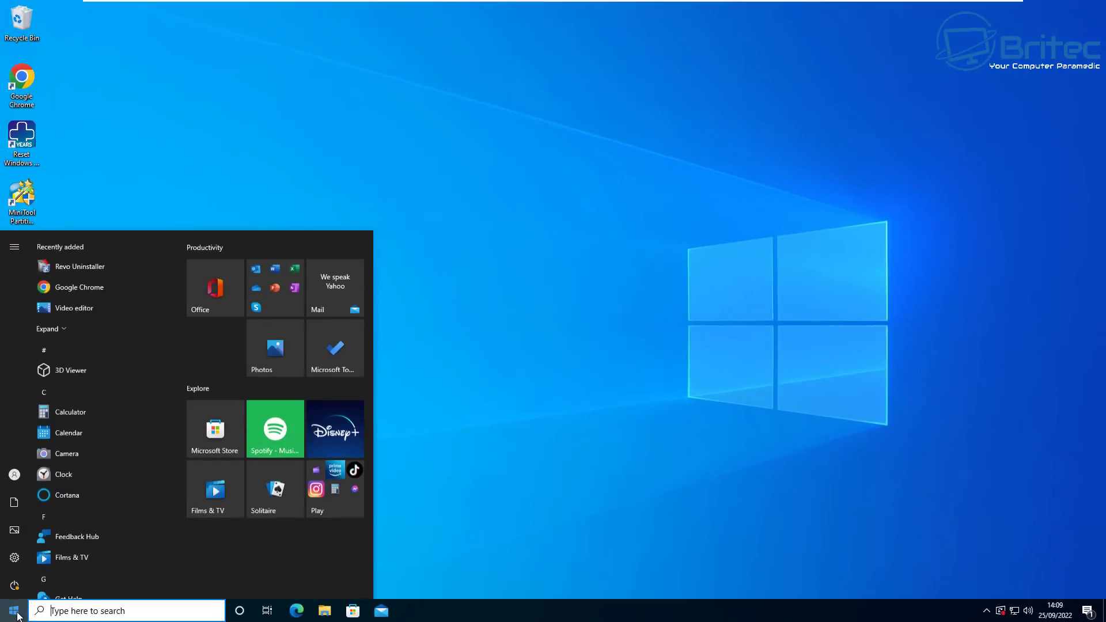
scroll(112, 451, "down", 5)
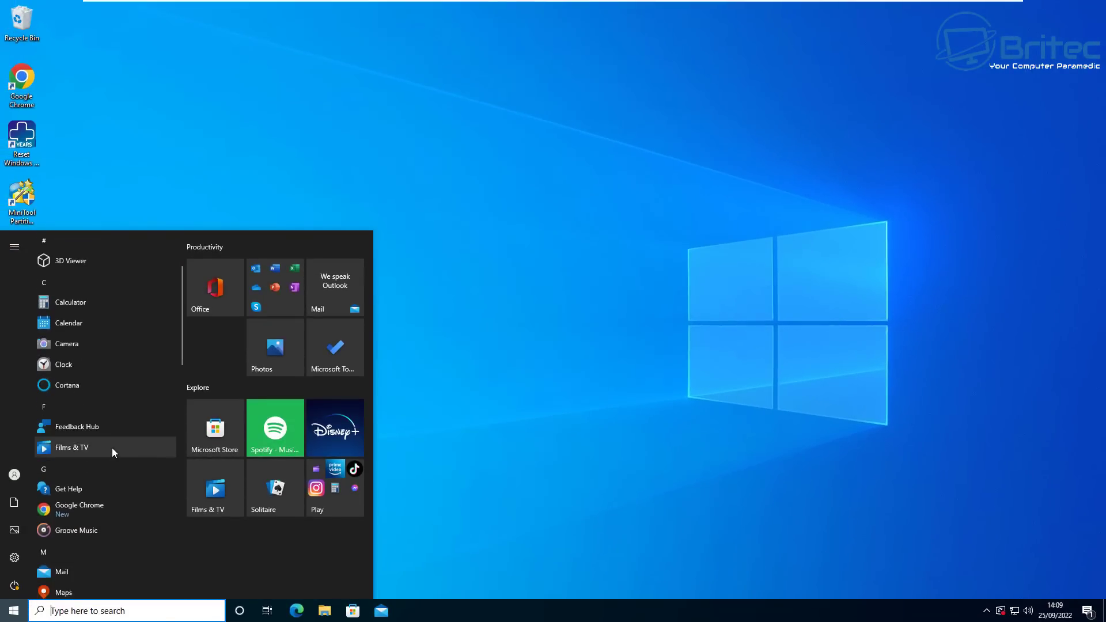
scroll(113, 472, "down", 4)
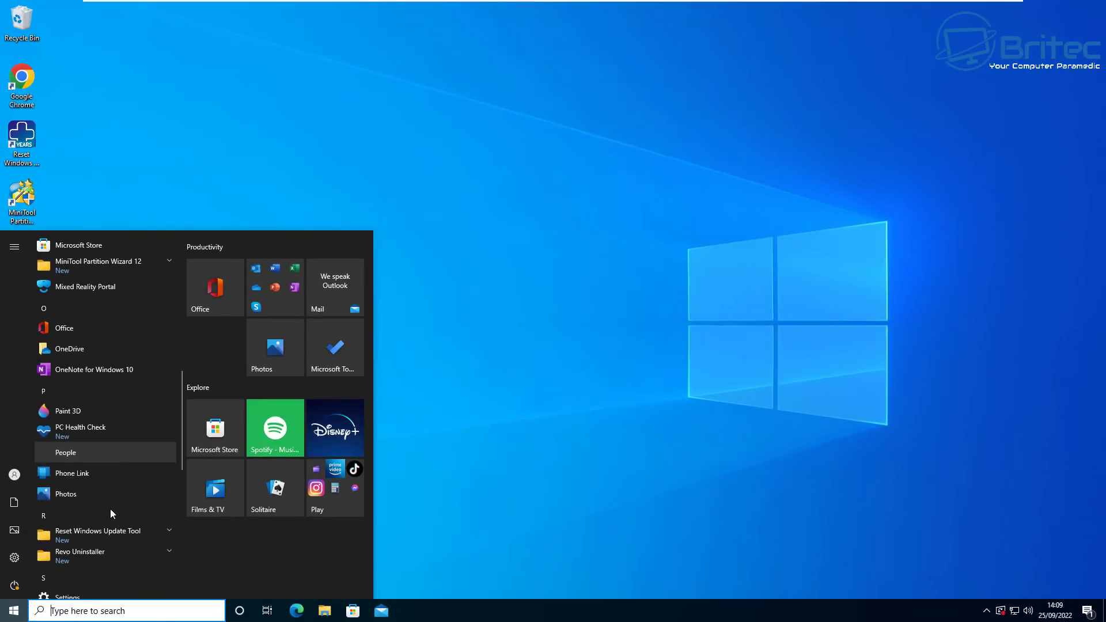
scroll(110, 509, "down", 6)
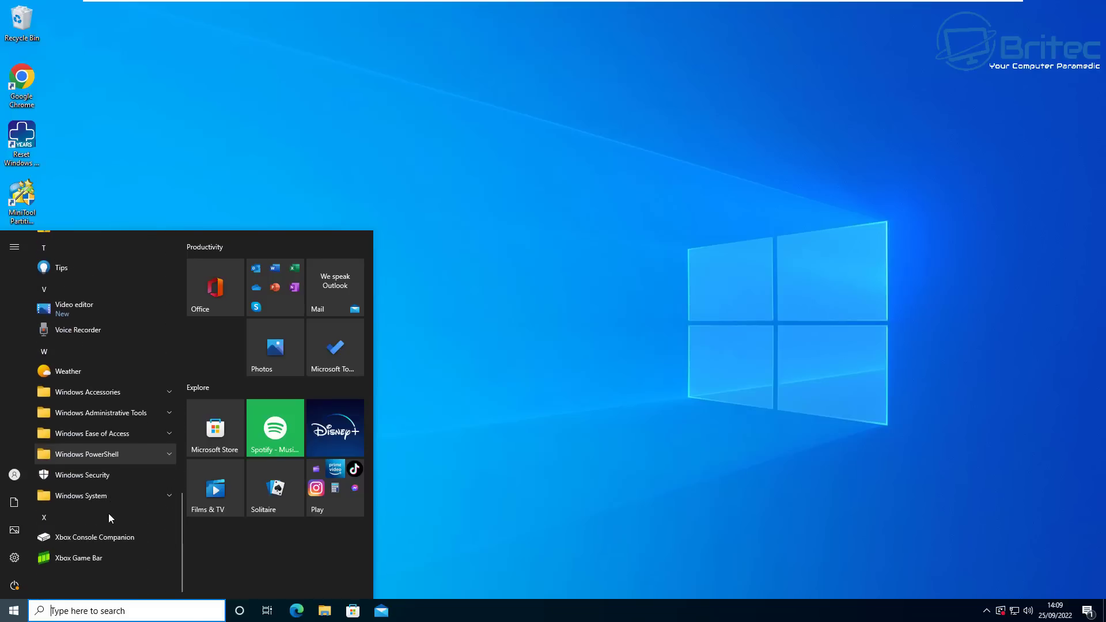
left_click(15, 557)
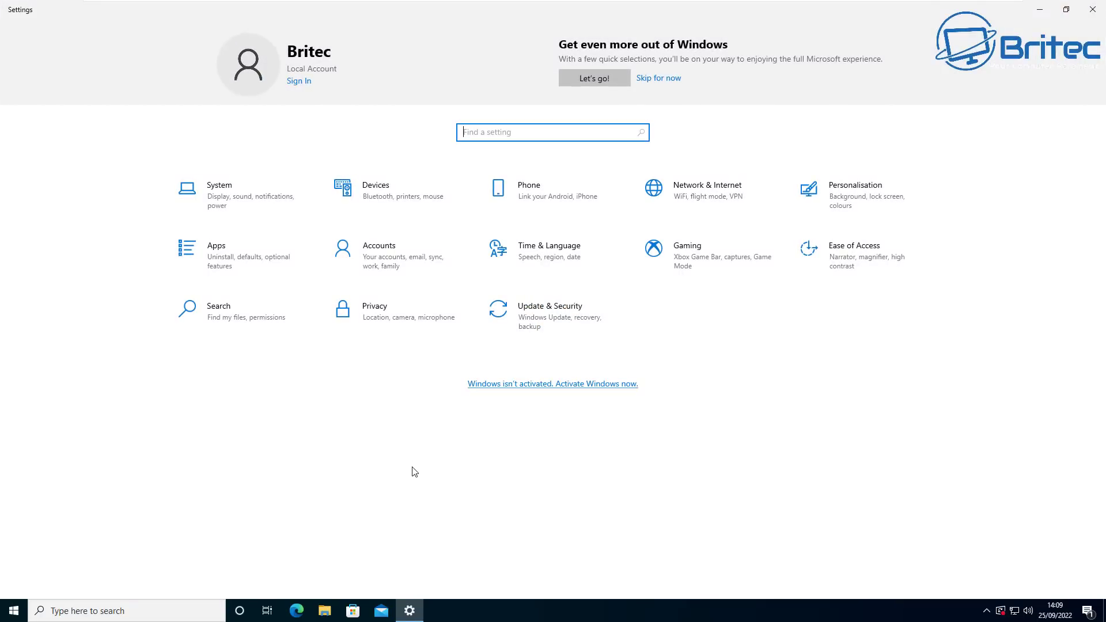
left_click(248, 254)
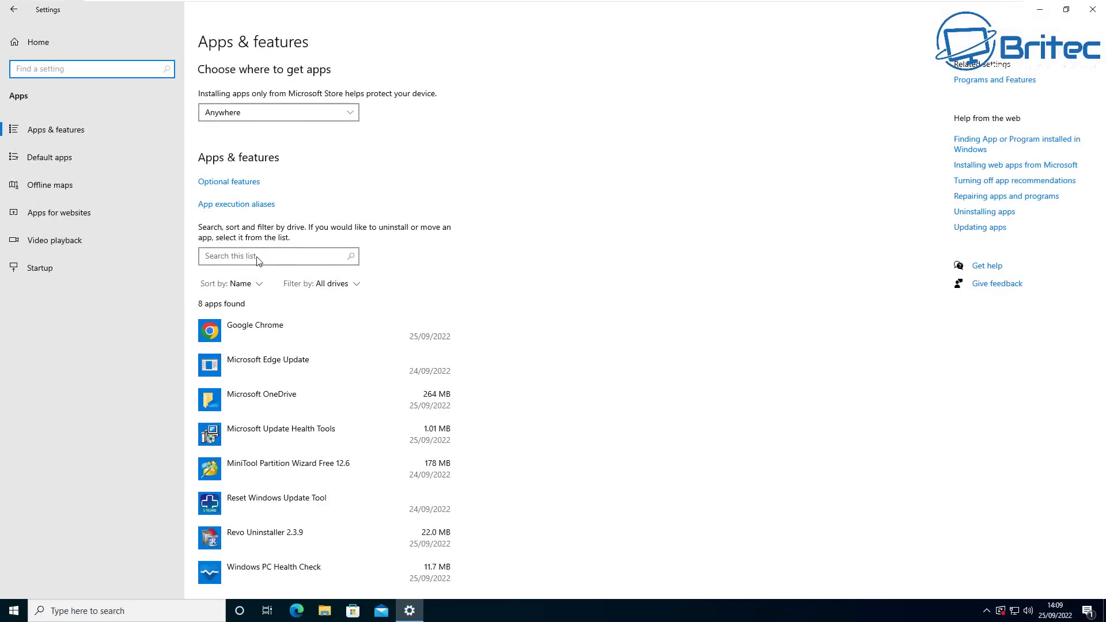
scroll(380, 406, "down", 3)
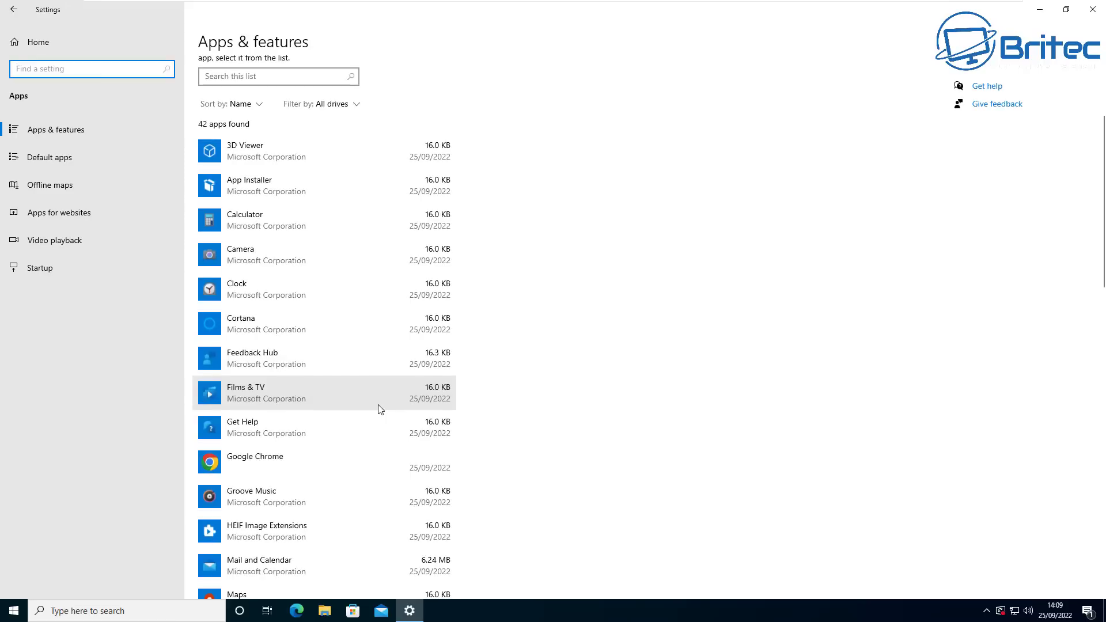
scroll(380, 409, "down", 5)
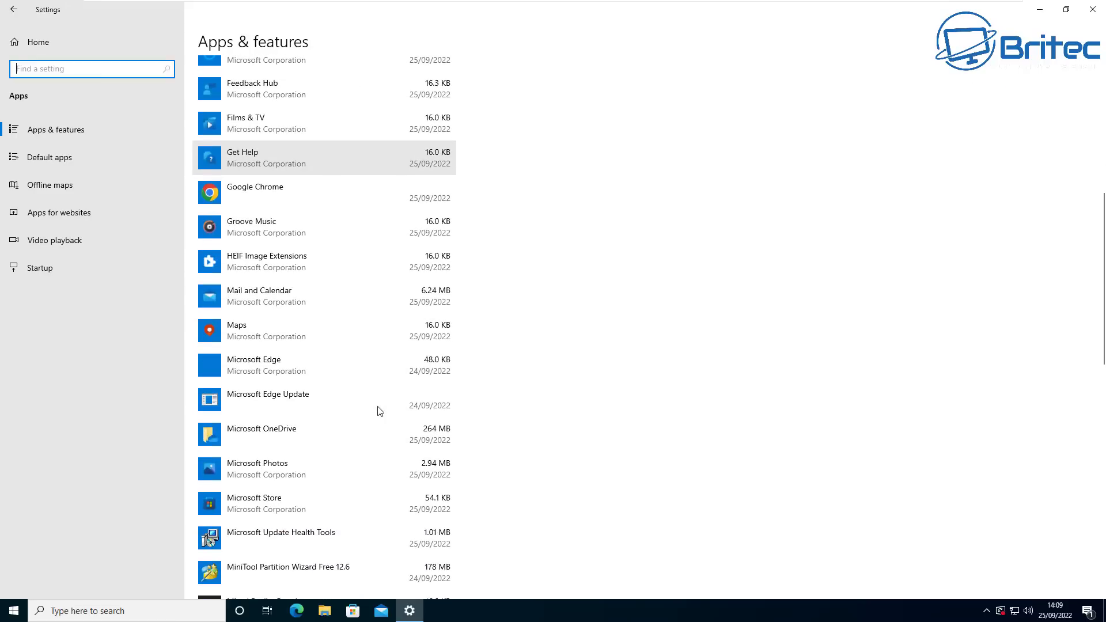
scroll(379, 410, "down", 6)
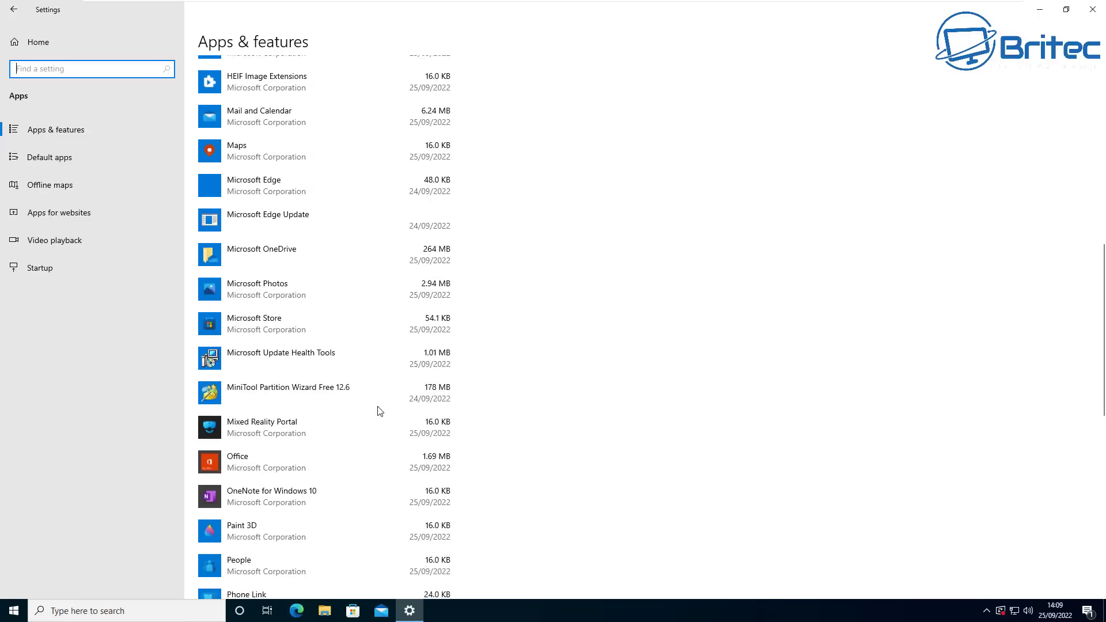
scroll(379, 411, "down", 7)
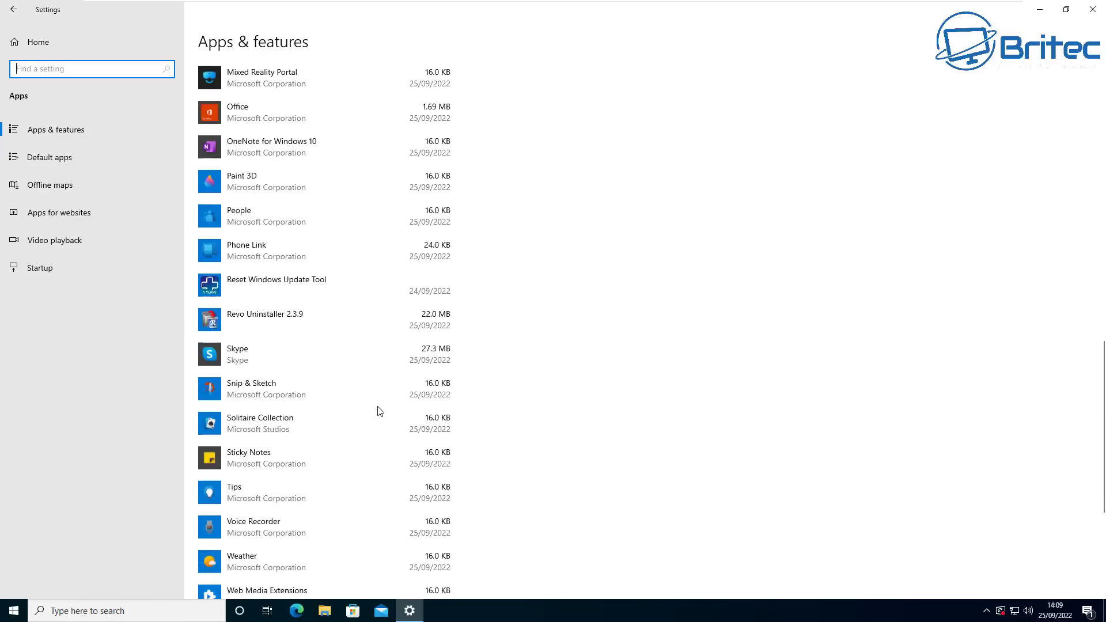
scroll(379, 410, "up", 15)
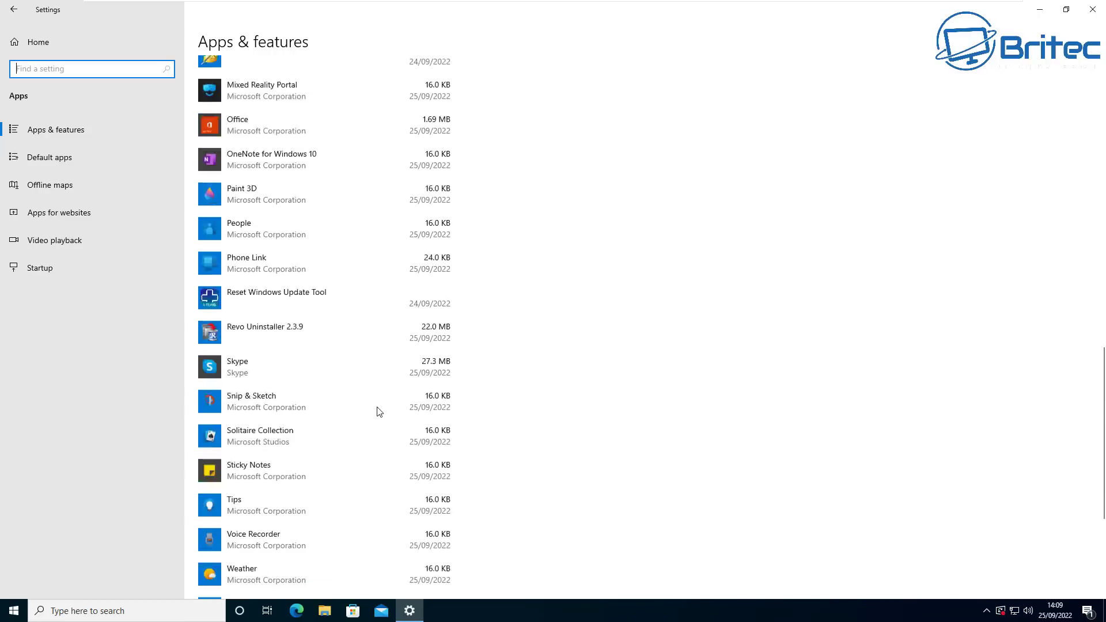
left_click(54, 160)
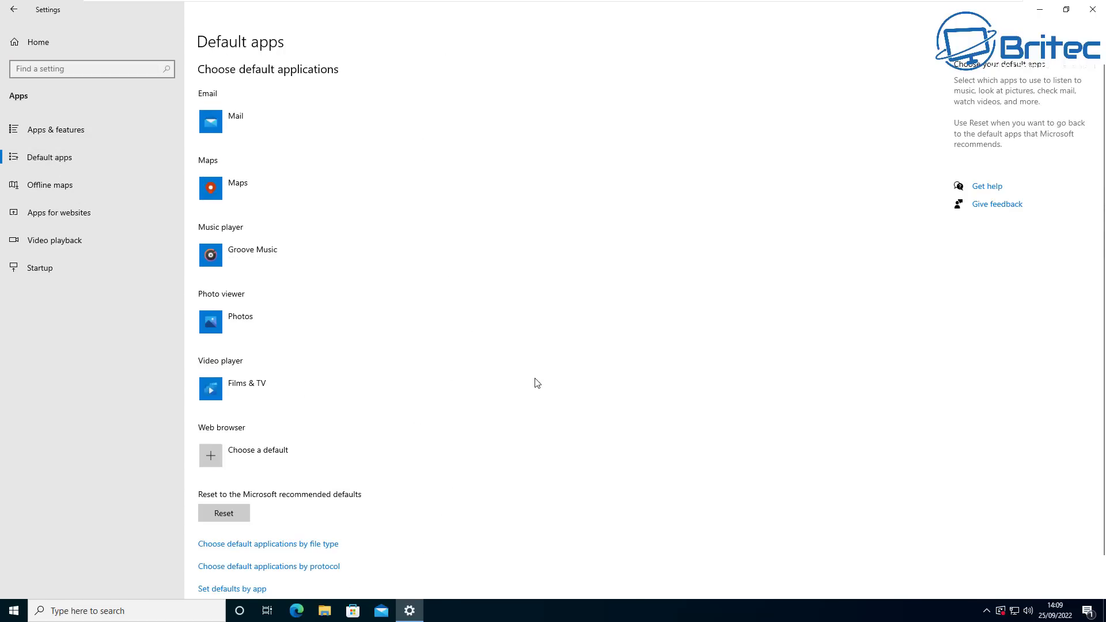
left_click(1092, 9)
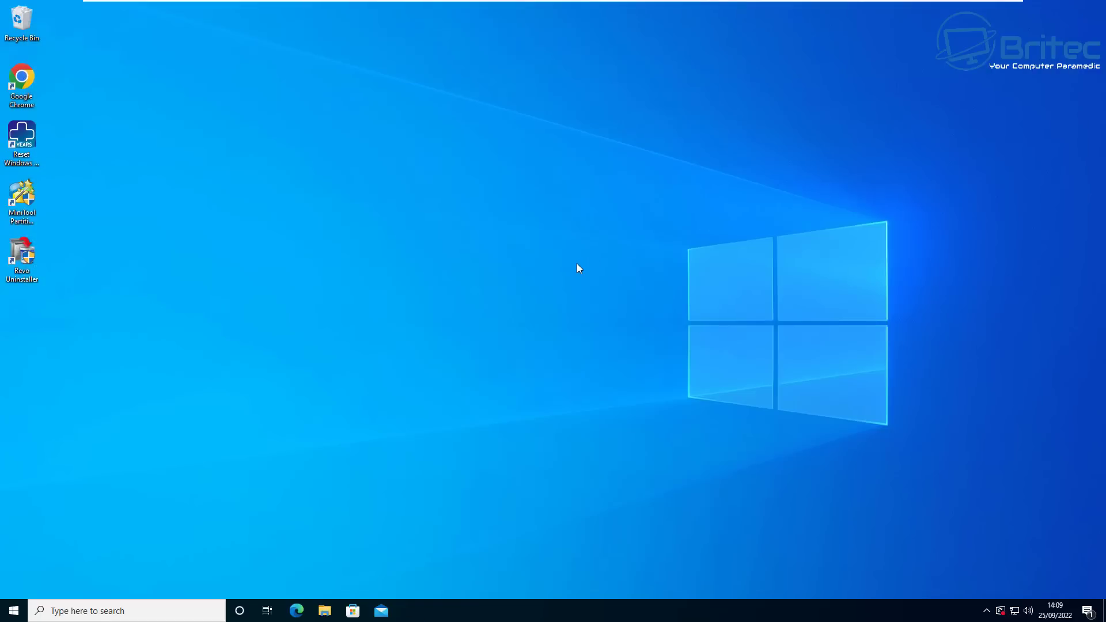
- Unpin Microsoft Edge from the taskbar, leaving File Explorer, Store and Mail pinned
right_click(299, 613)
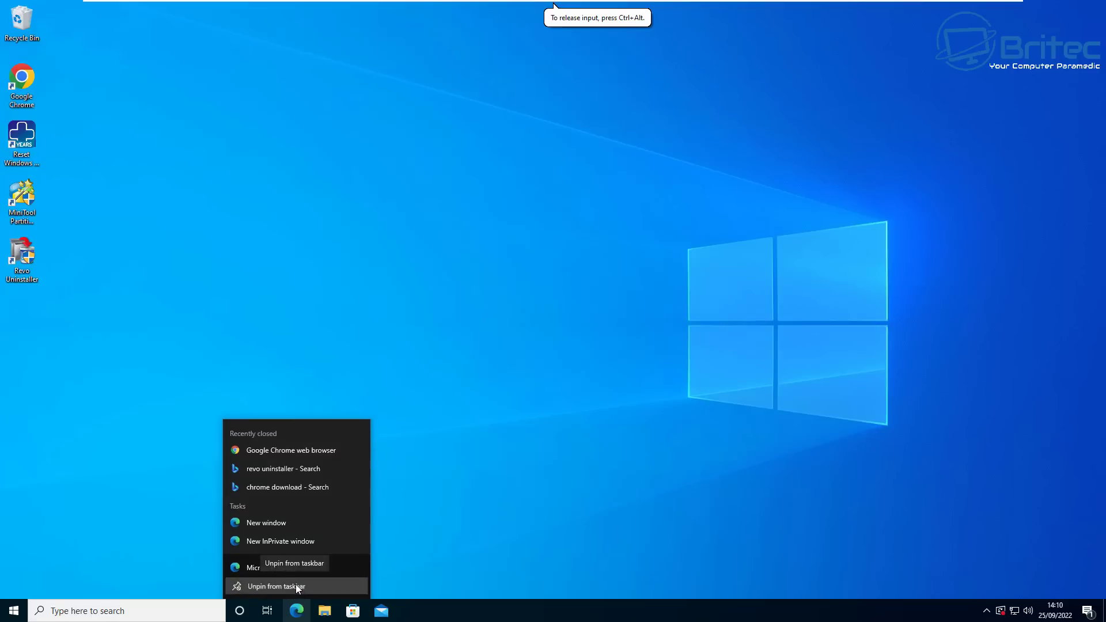
left_click(295, 586)
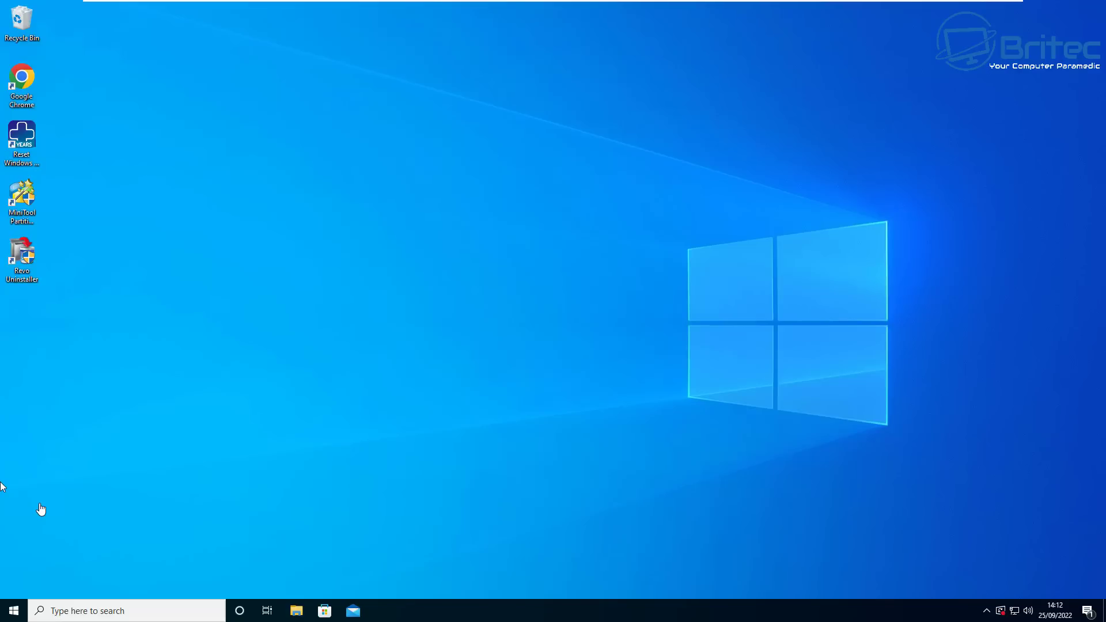
left_click(41, 509)
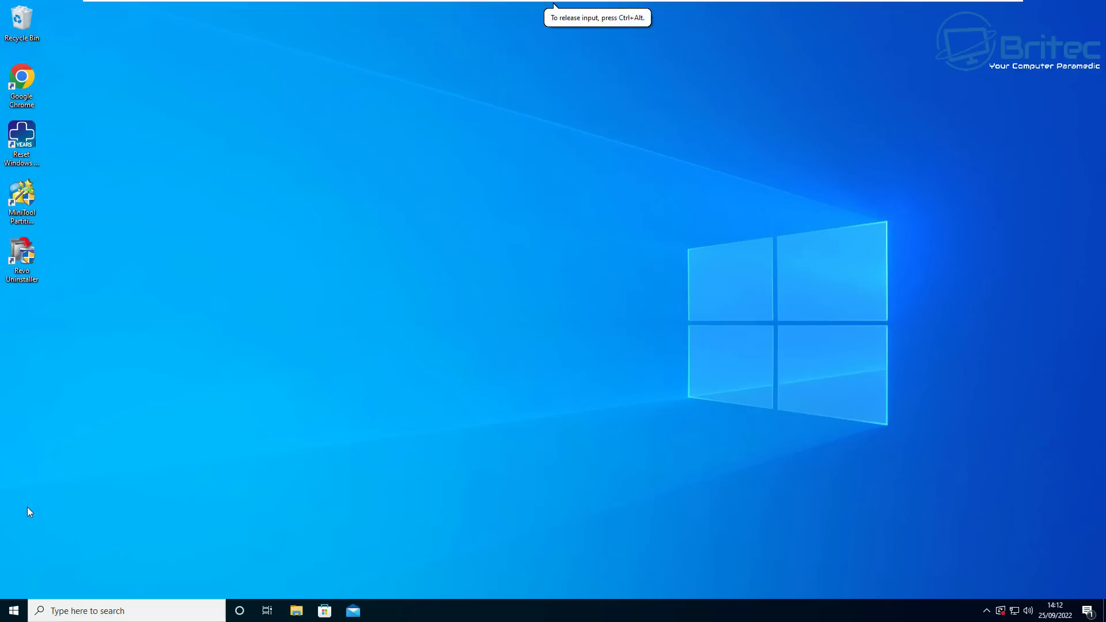
- Navigate File Explorer to C:\Windows\SystemApps
left_click(297, 611)
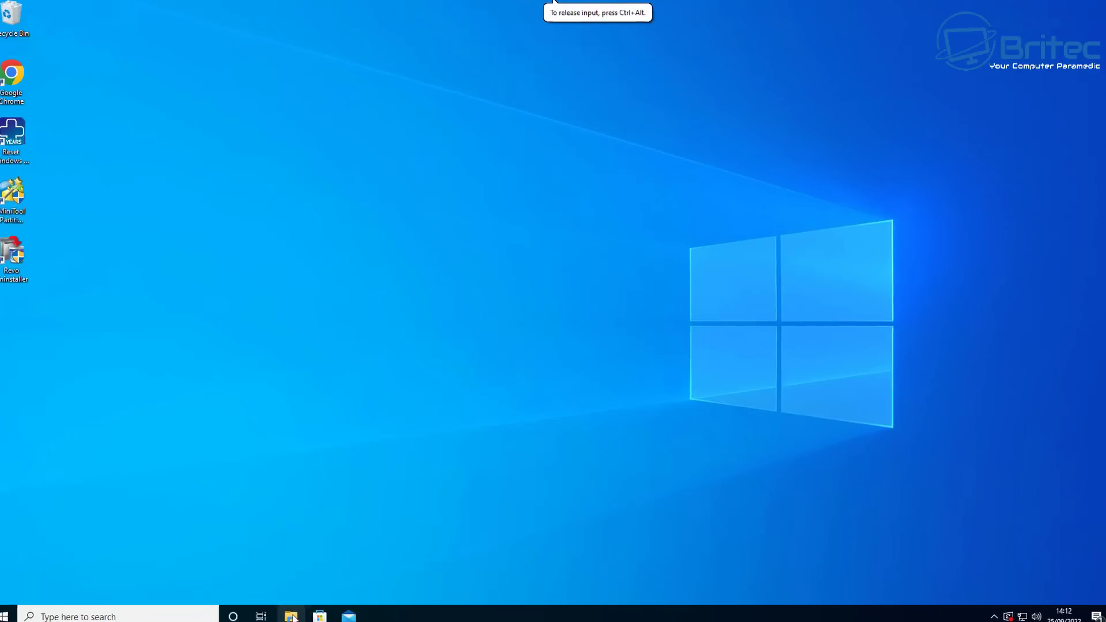
left_click(119, 327)
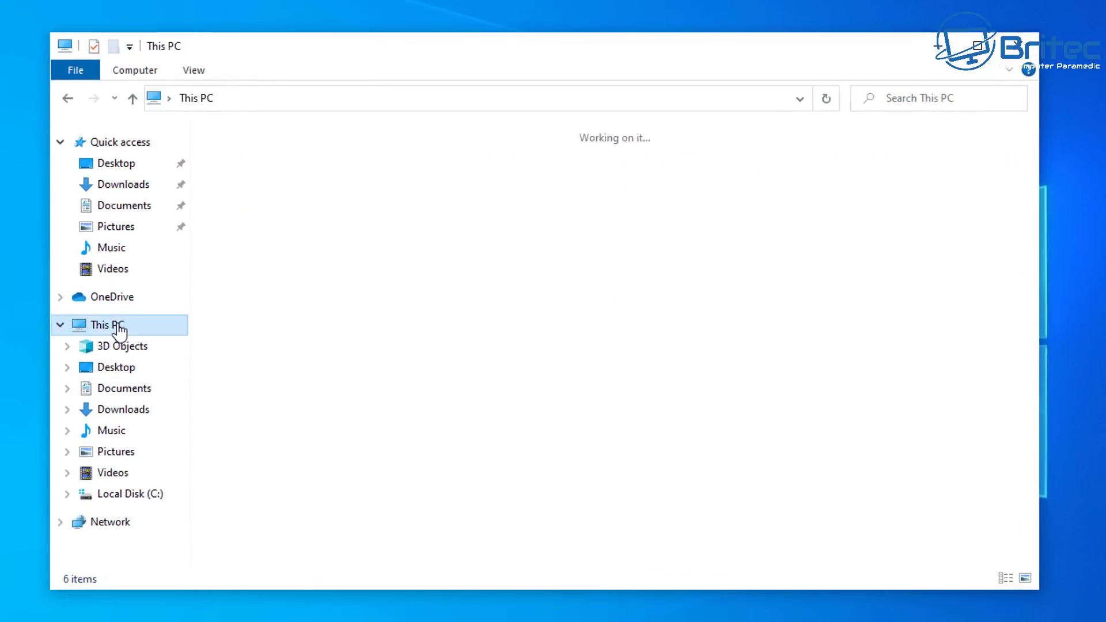
double_click(298, 331)
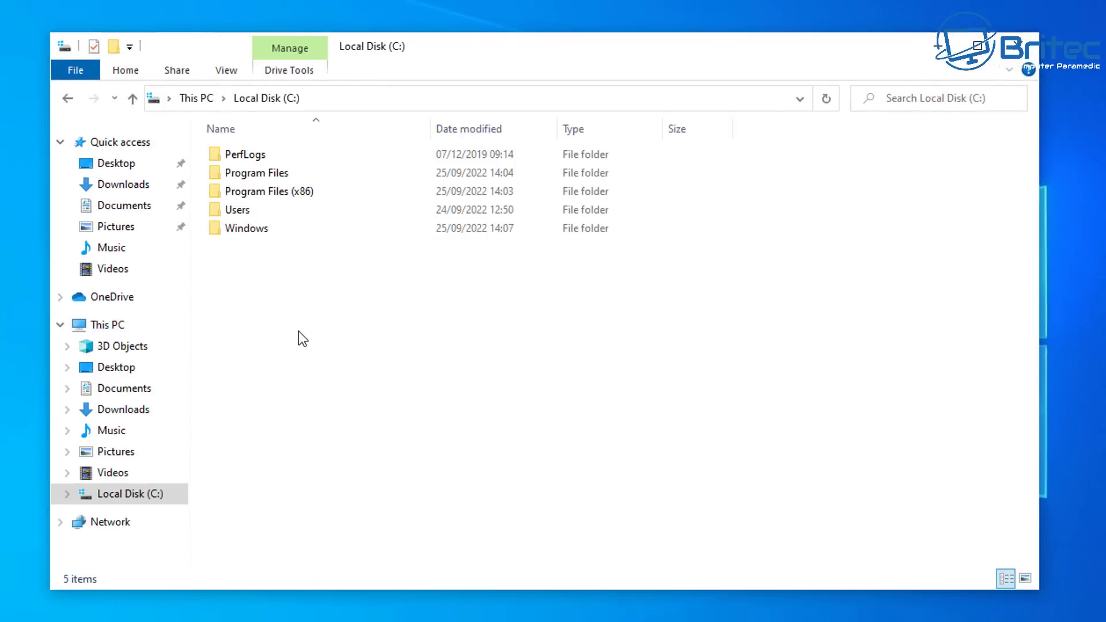
double_click(249, 230)
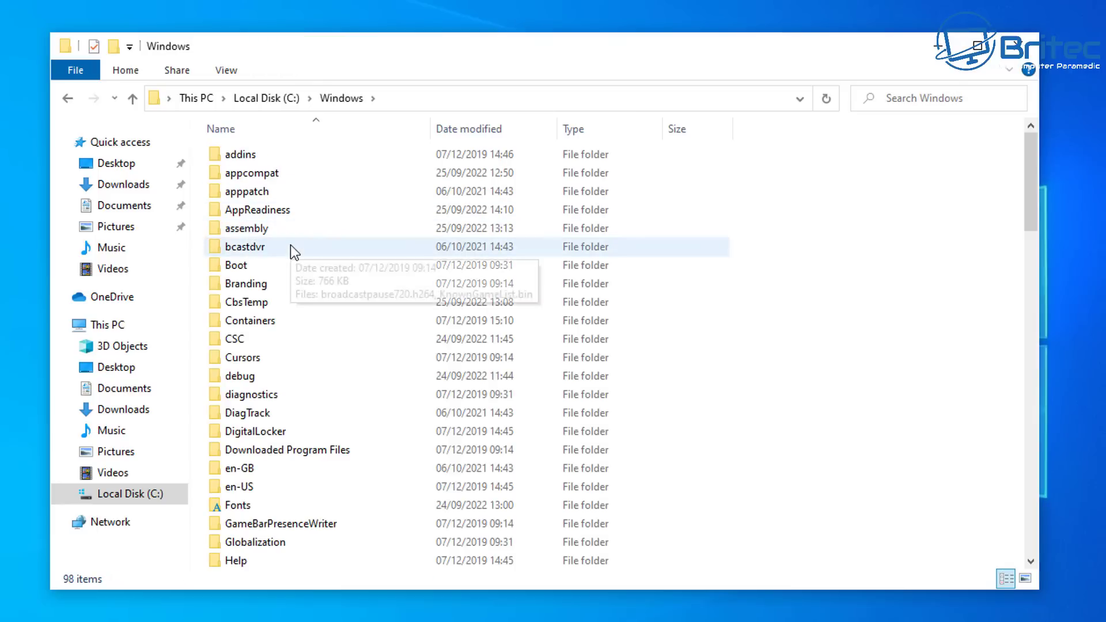
scroll(260, 289, "down", 13)
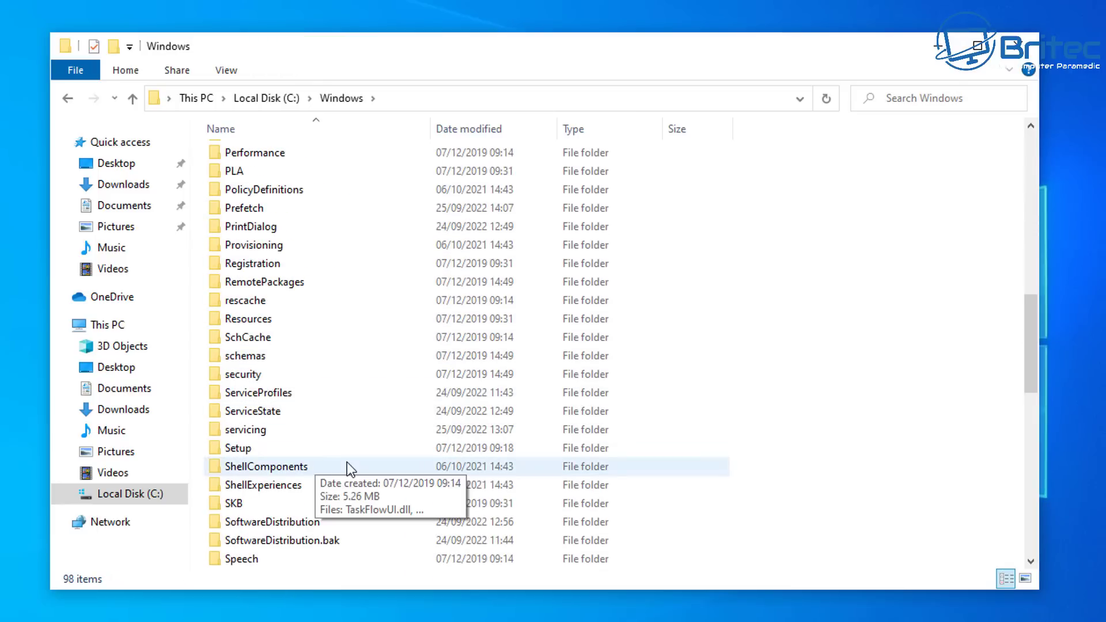
scroll(312, 375, "down", 2)
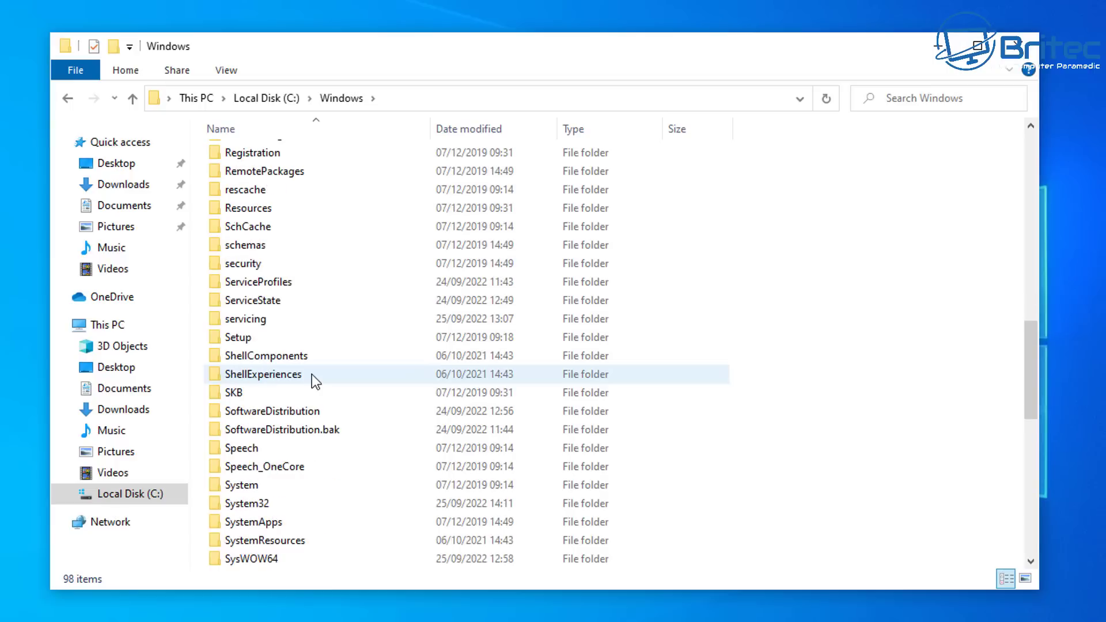
left_click(282, 522)
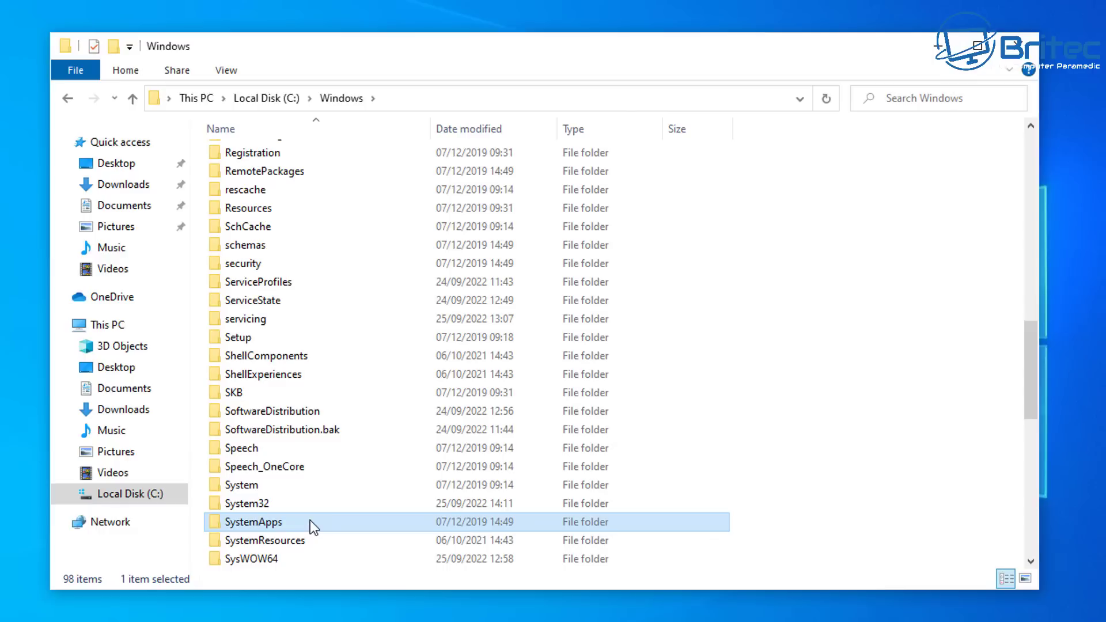
double_click(310, 521)
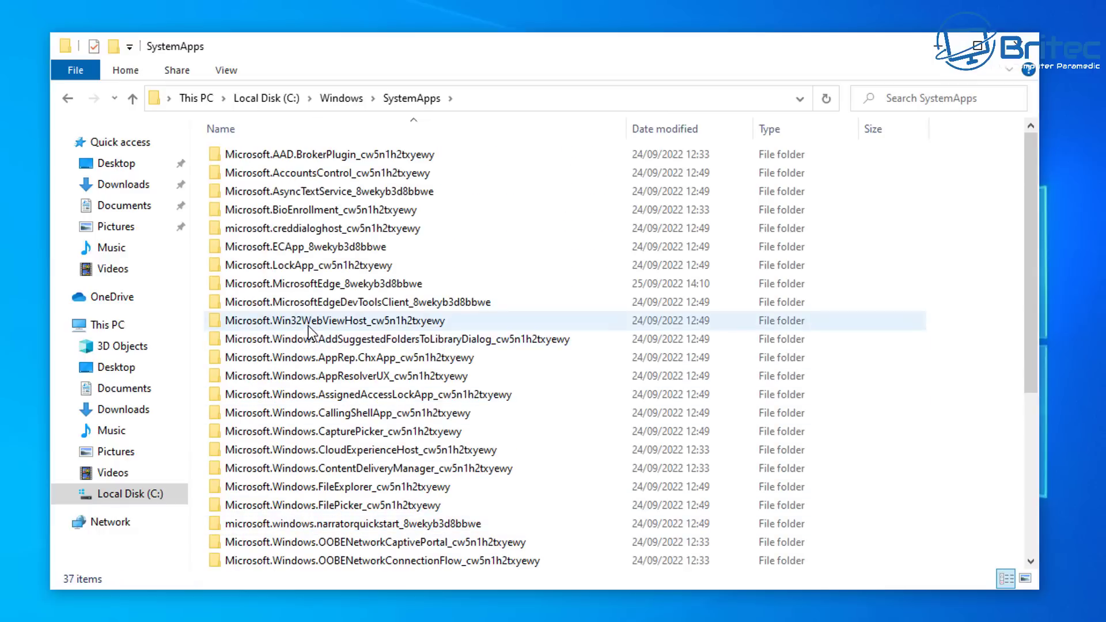
- Start renaming Microsoft.MicrosoftEdge_8wekyb3d8bbwe by appending _DISABLED to its name
left_click(357, 291)
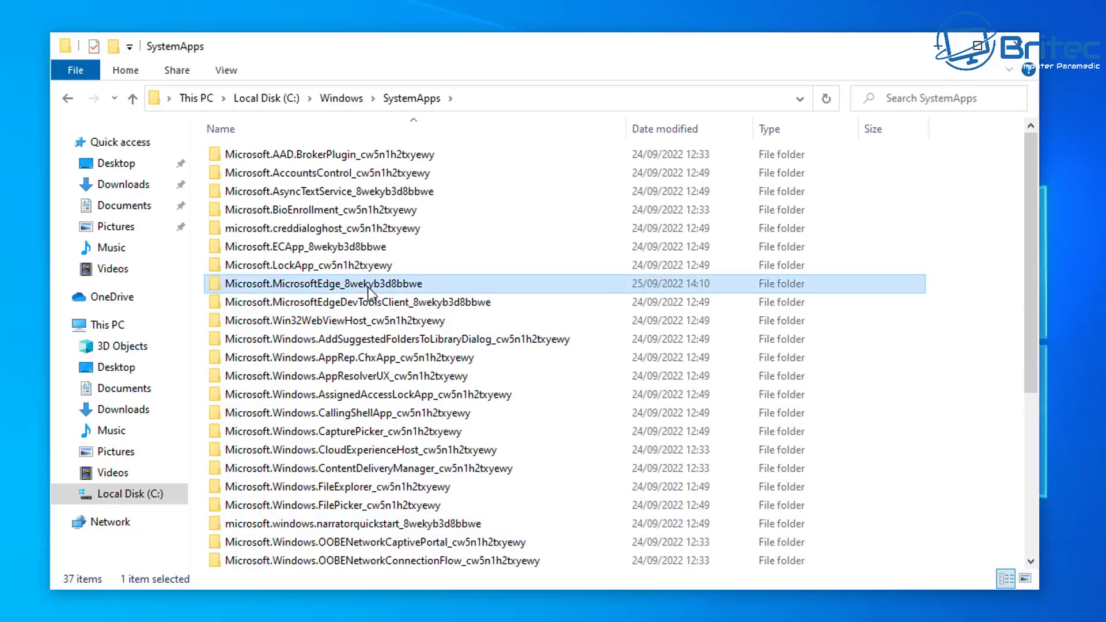
right_click(422, 287)
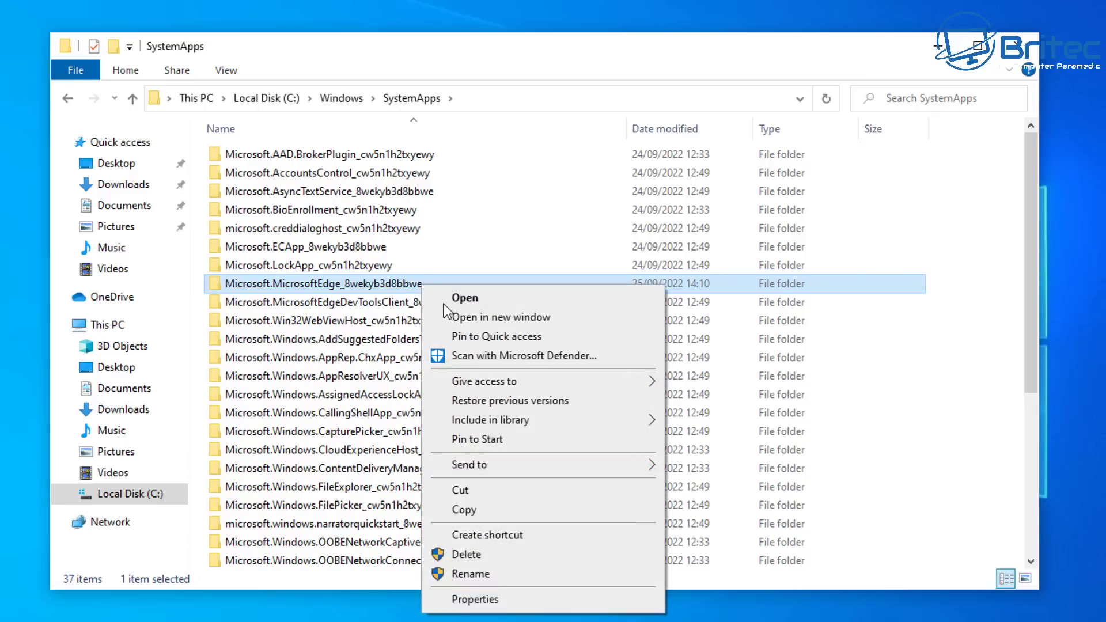
left_click(461, 574)
key("End")
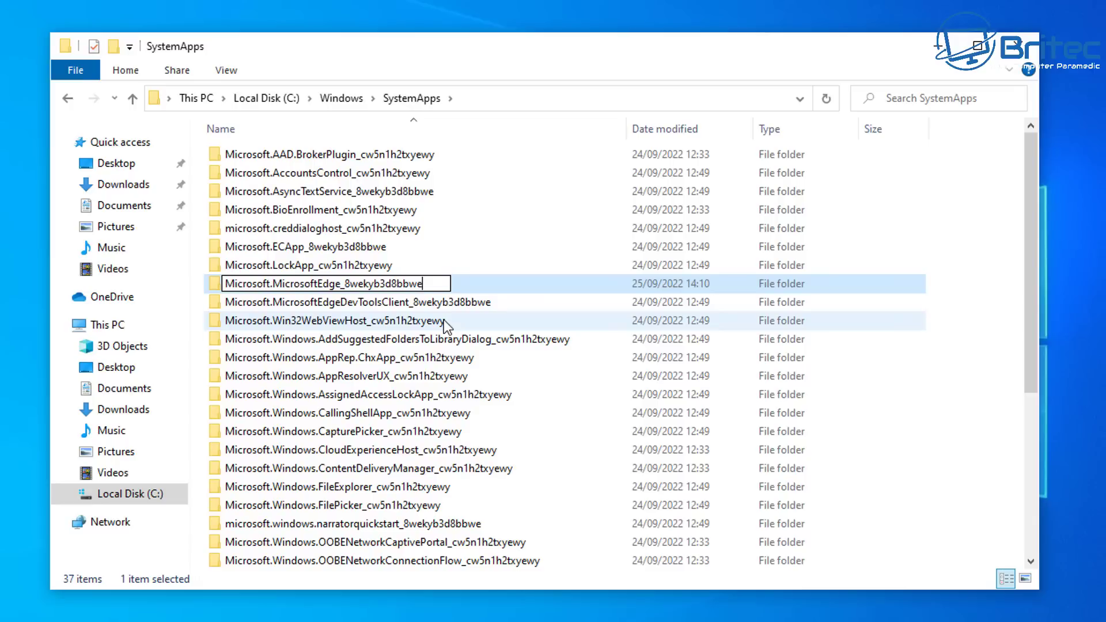
type("_DISABLED")
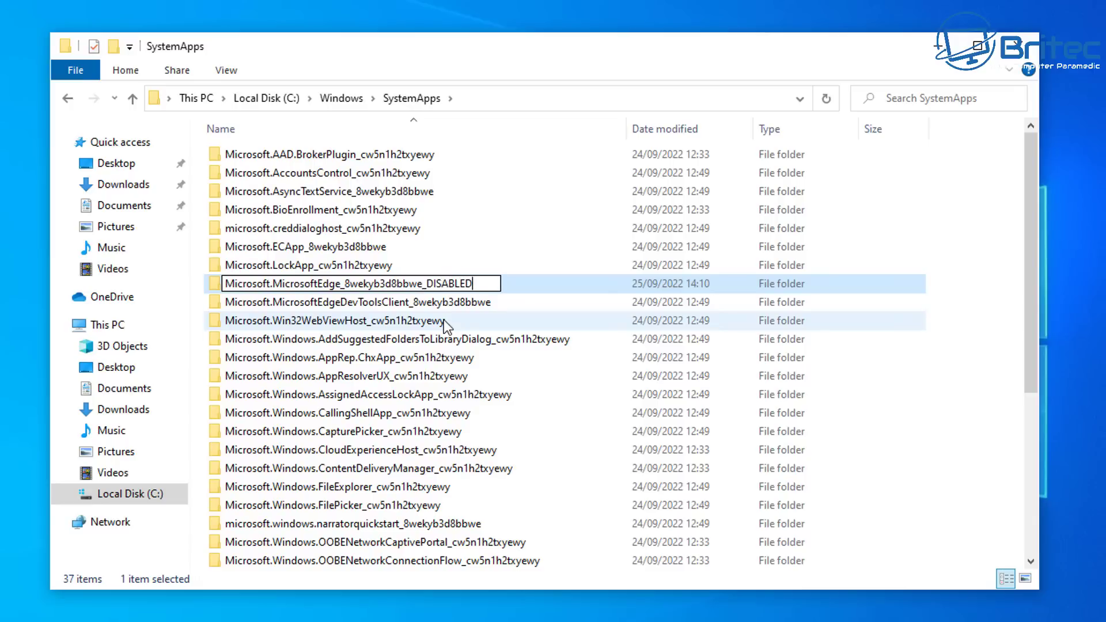
- Confirm the Edge rename, rename MicrosoftEdgeDevToolsClient_8wekyb3d8bbwe with _DISABLED as admin, and close Explorer
left_click(521, 287)
left_click(467, 426)
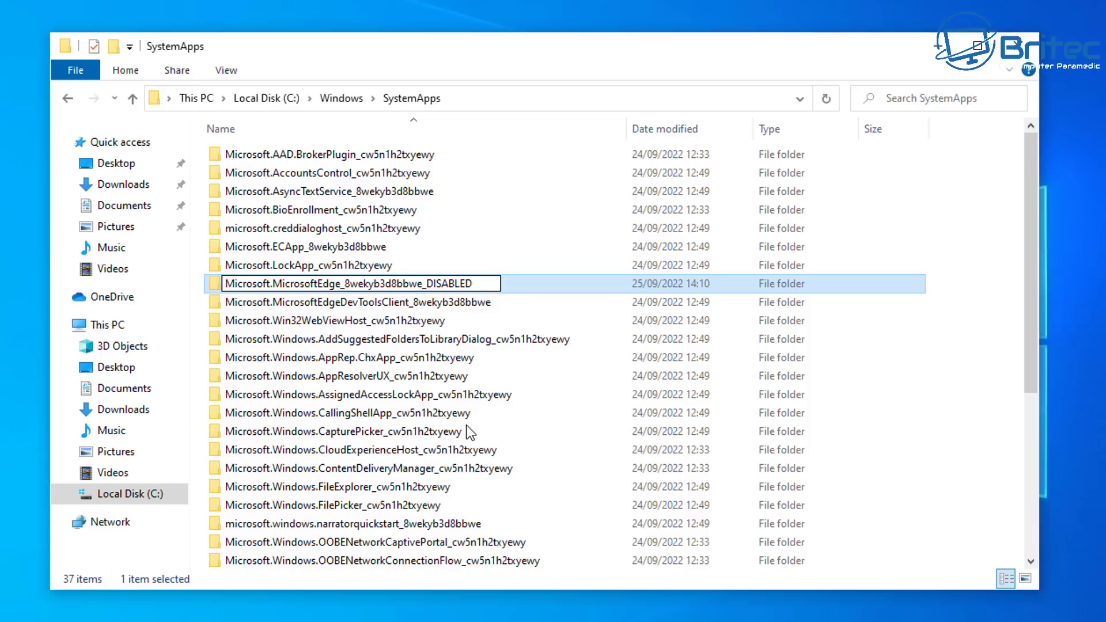
left_click(439, 306)
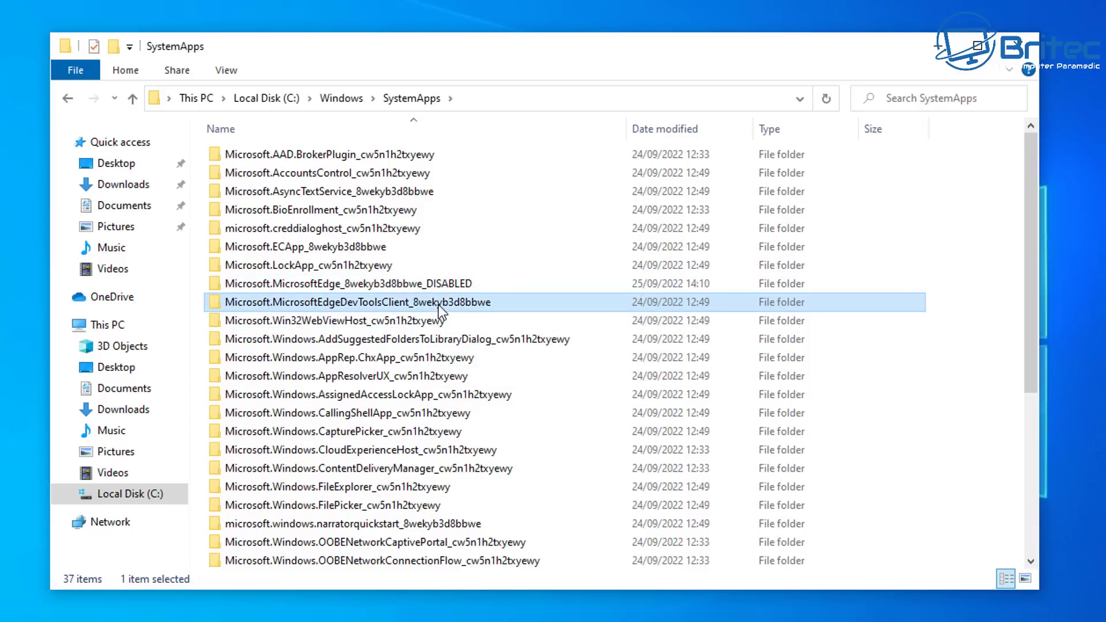
right_click(439, 306)
left_click(503, 591)
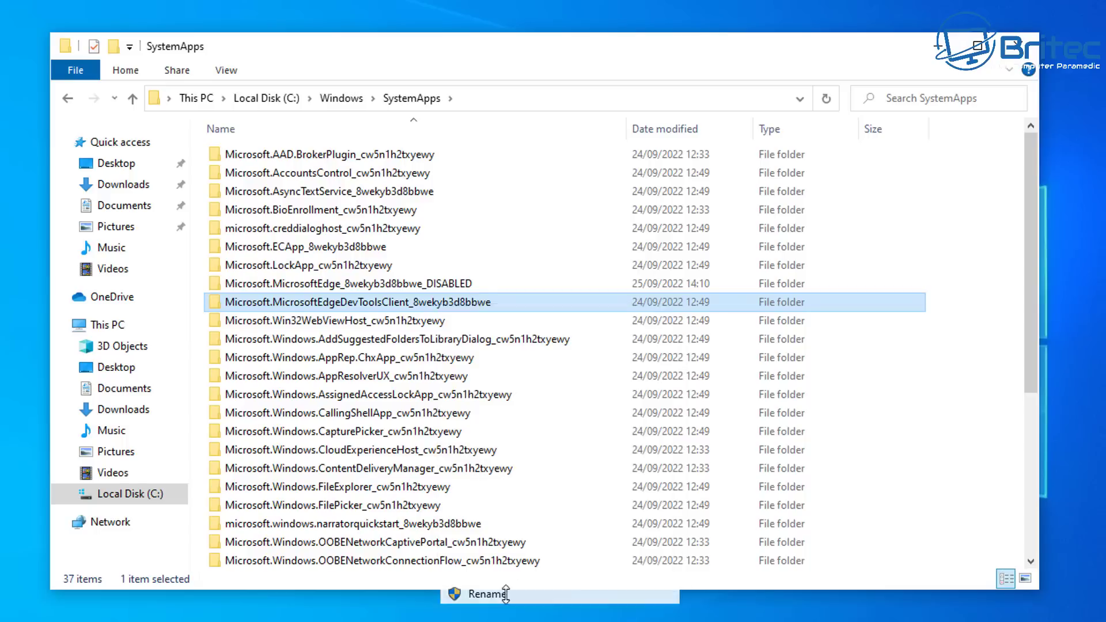
left_click(503, 309)
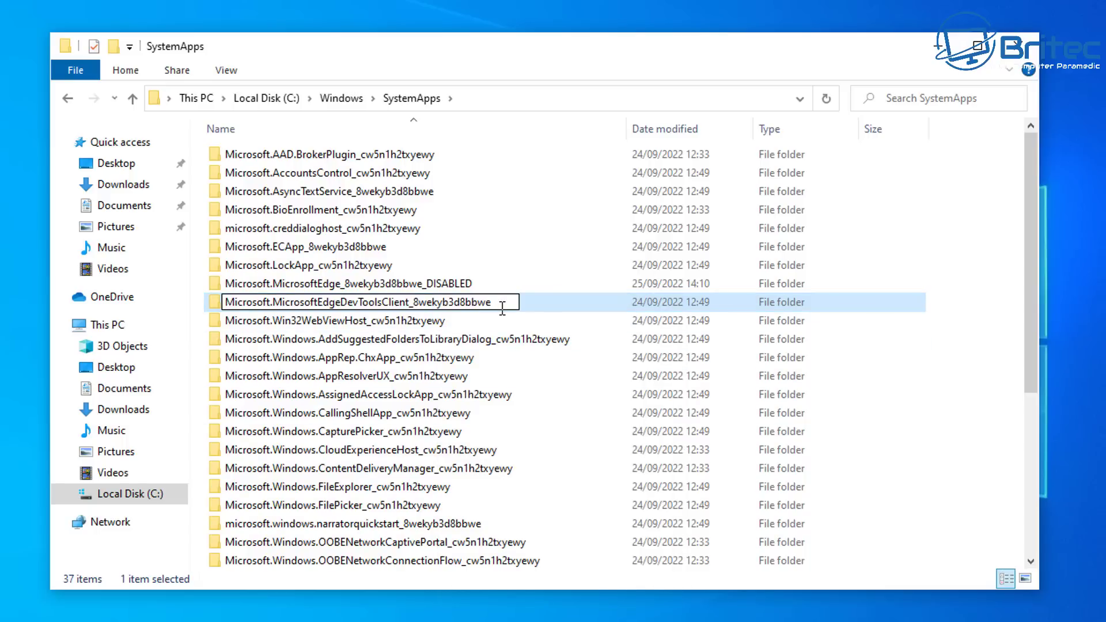
type("_DISABLED")
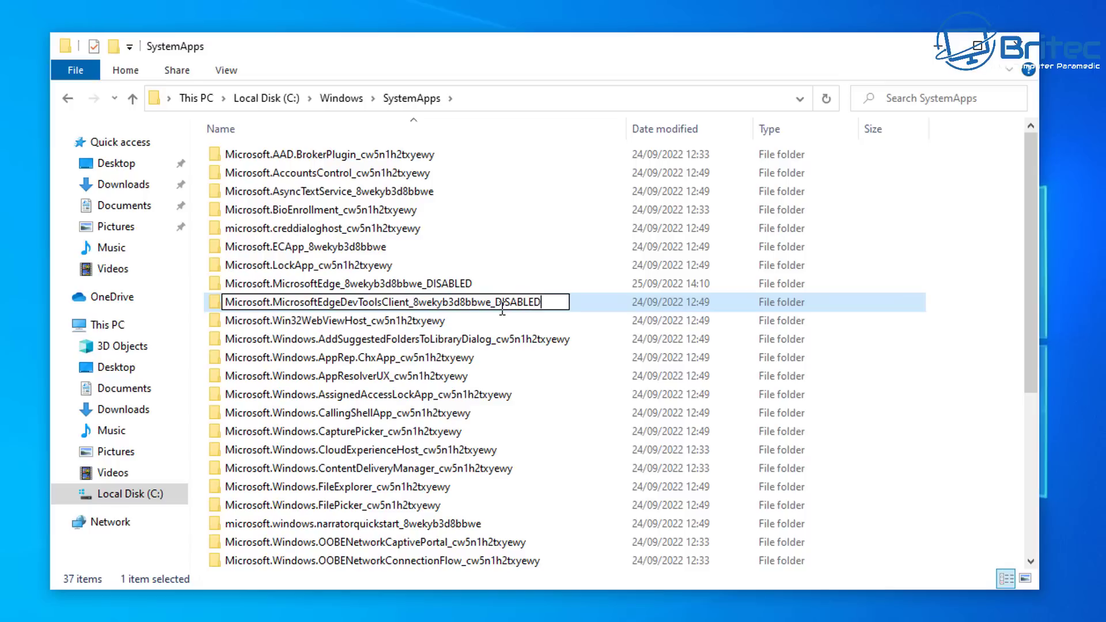
left_click(588, 303)
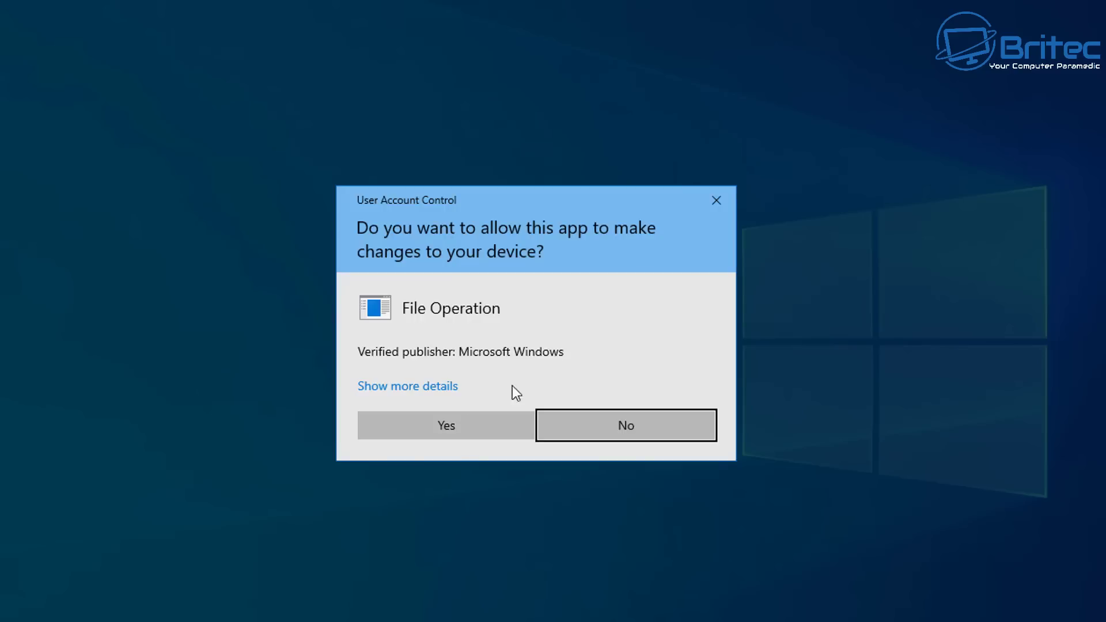
left_click(450, 431)
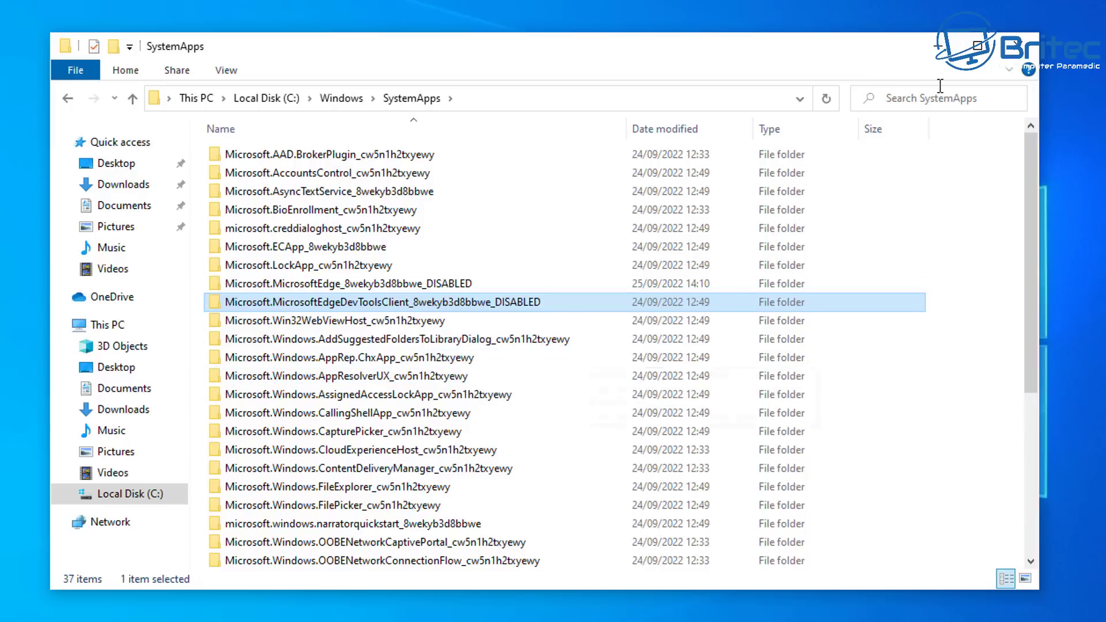
left_click(1016, 45)
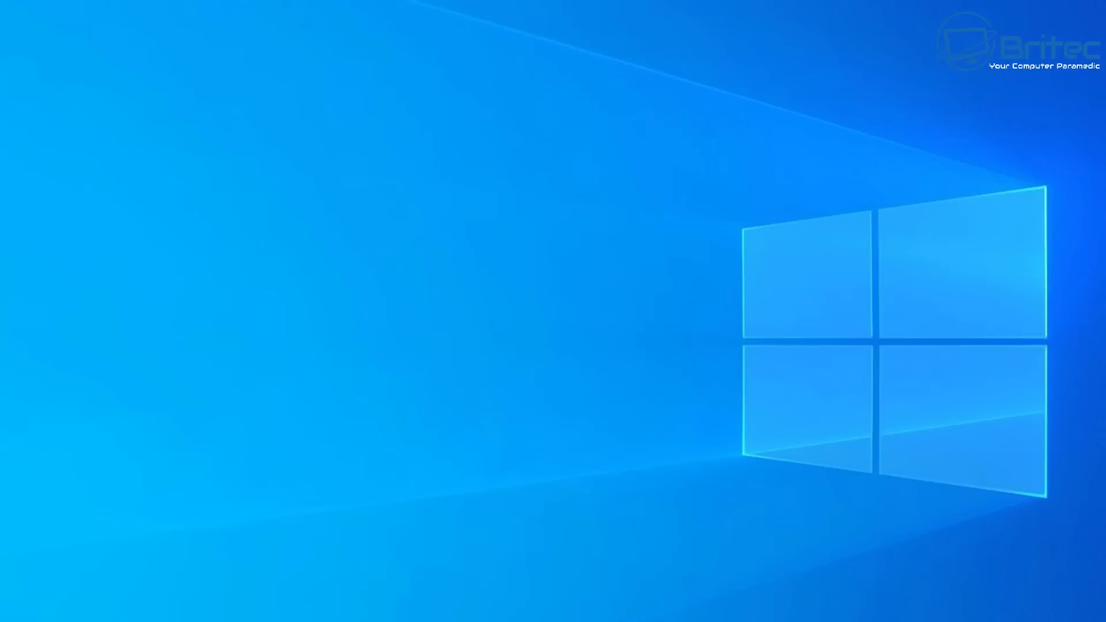
left_click(110, 611)
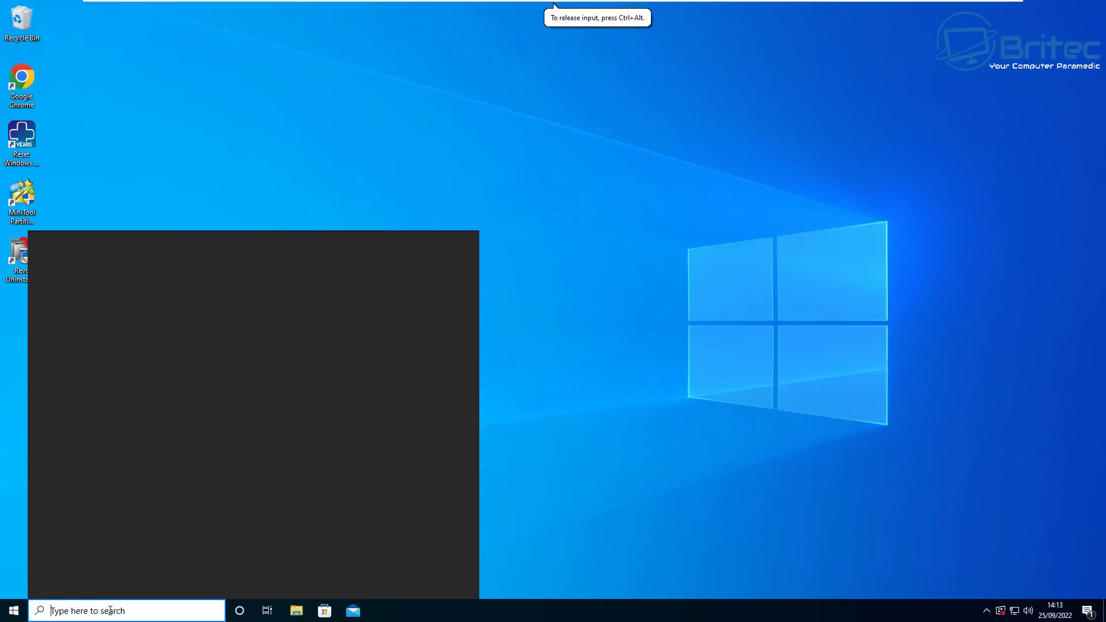
type("task")
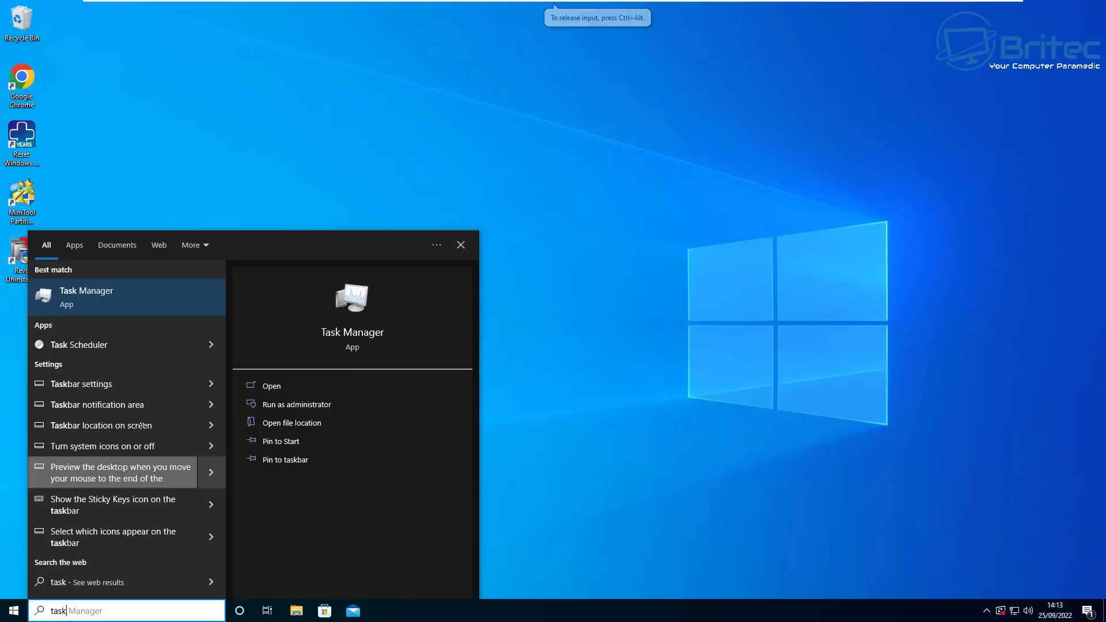
left_click(93, 345)
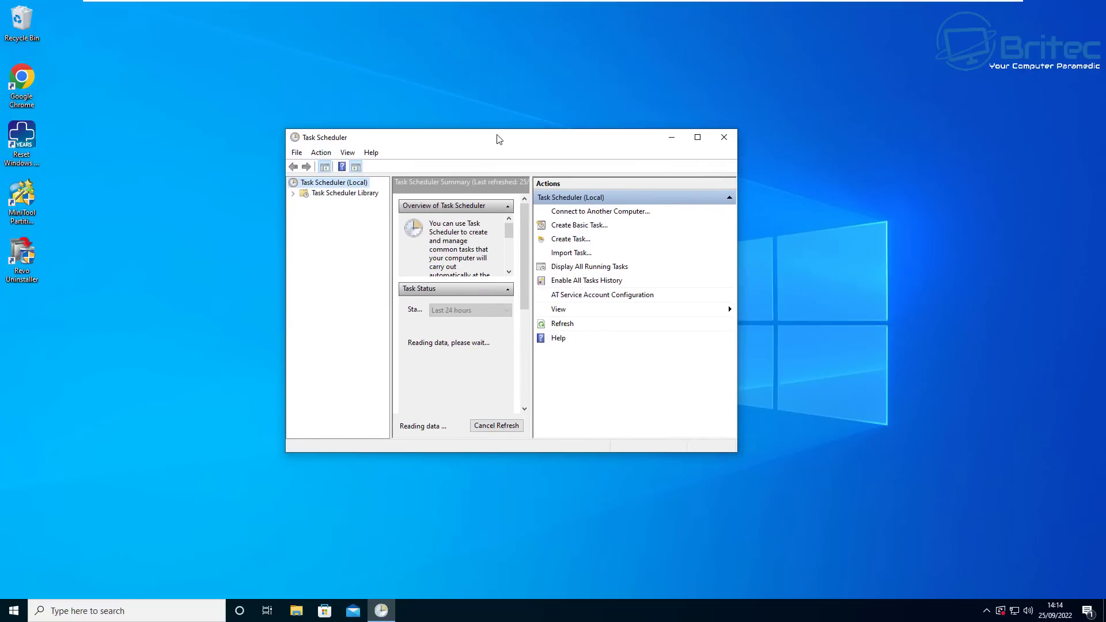
left_click_drag(524, 241, 594, 241)
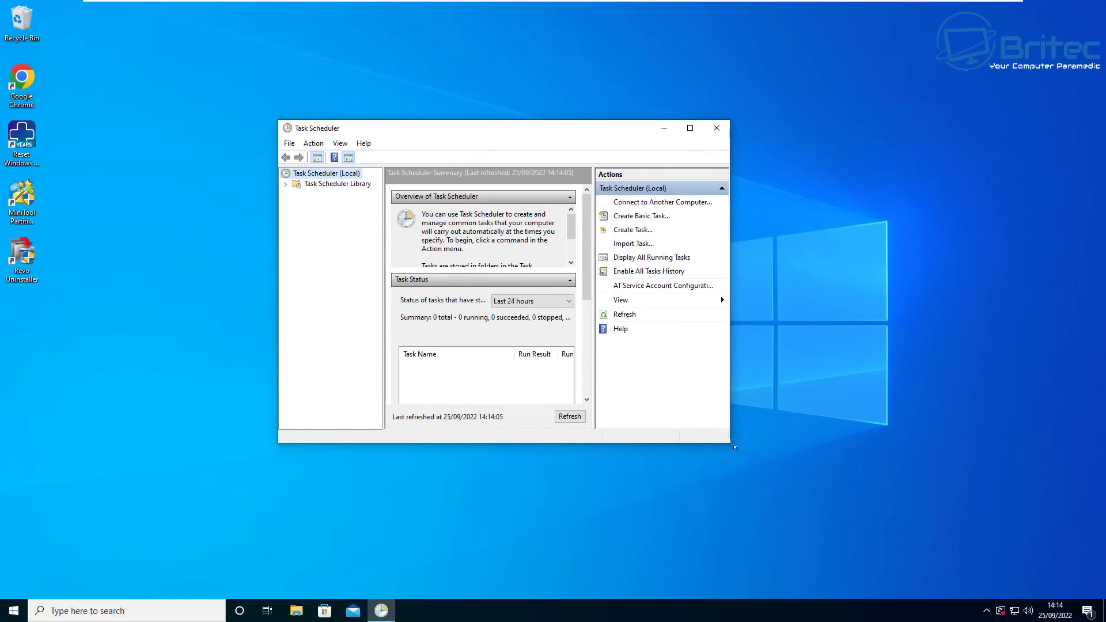
left_click_drag(730, 445, 845, 526)
left_click_drag(539, 138, 523, 122)
double_click(301, 167)
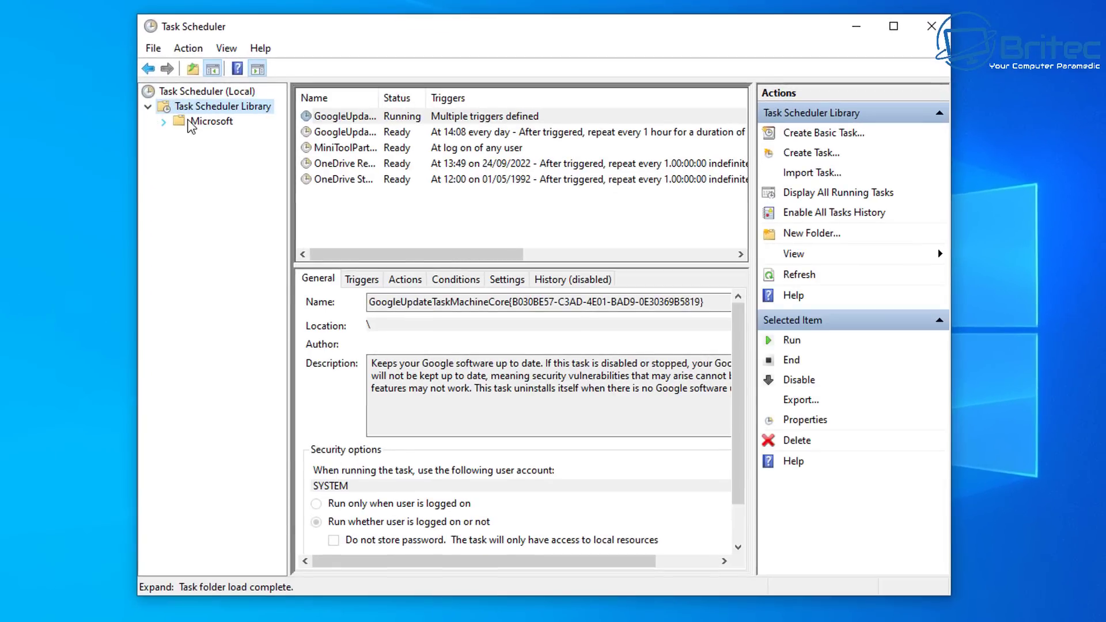
left_click(196, 123)
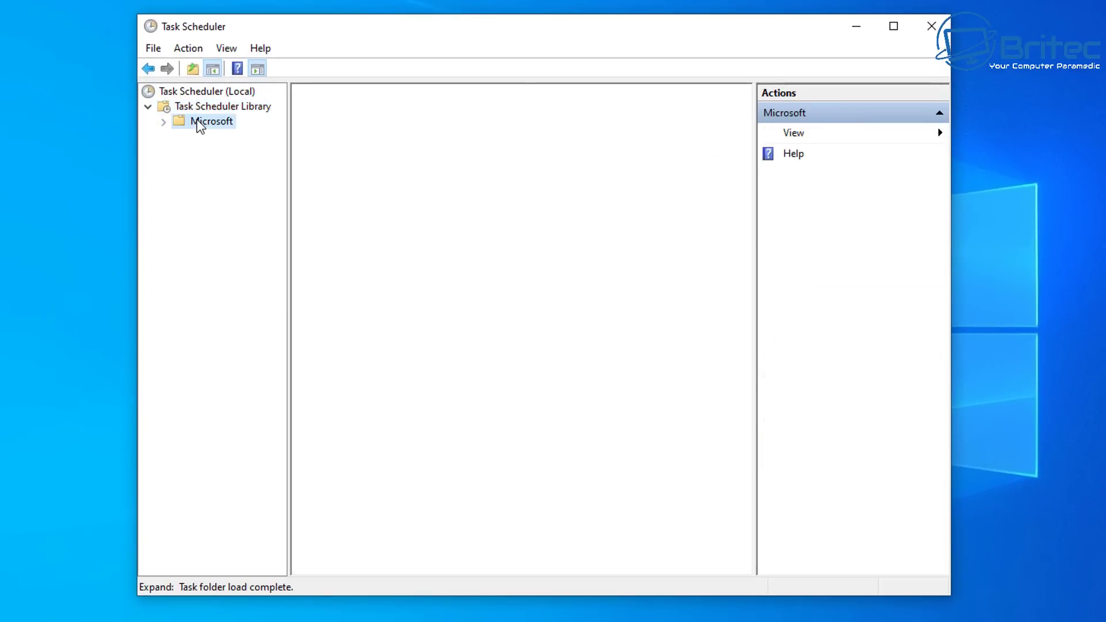
left_click(164, 122)
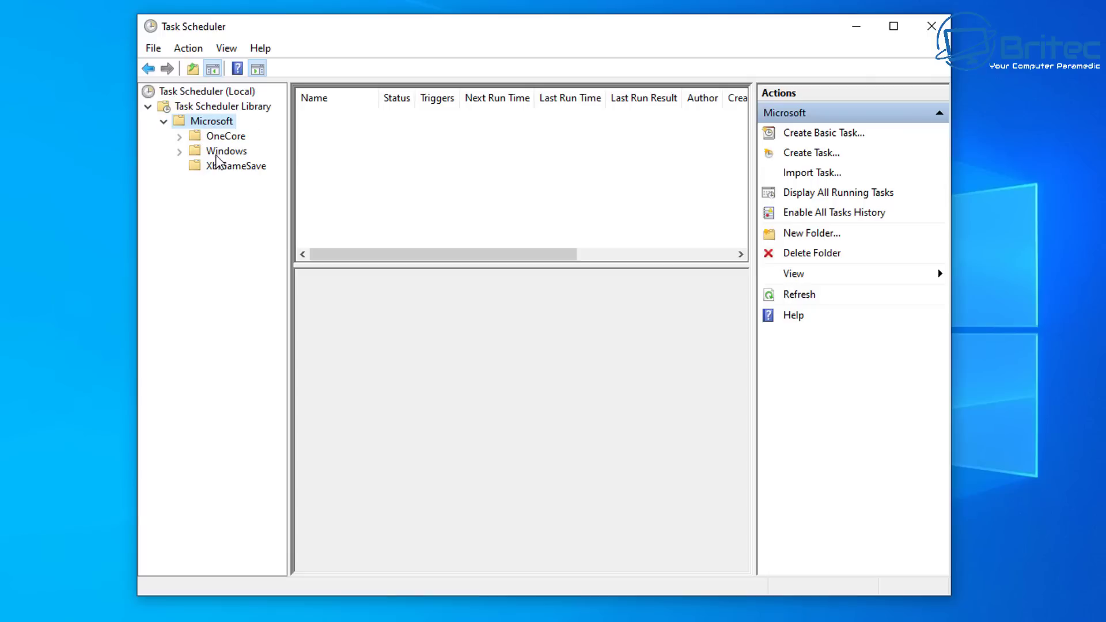
left_click(217, 108)
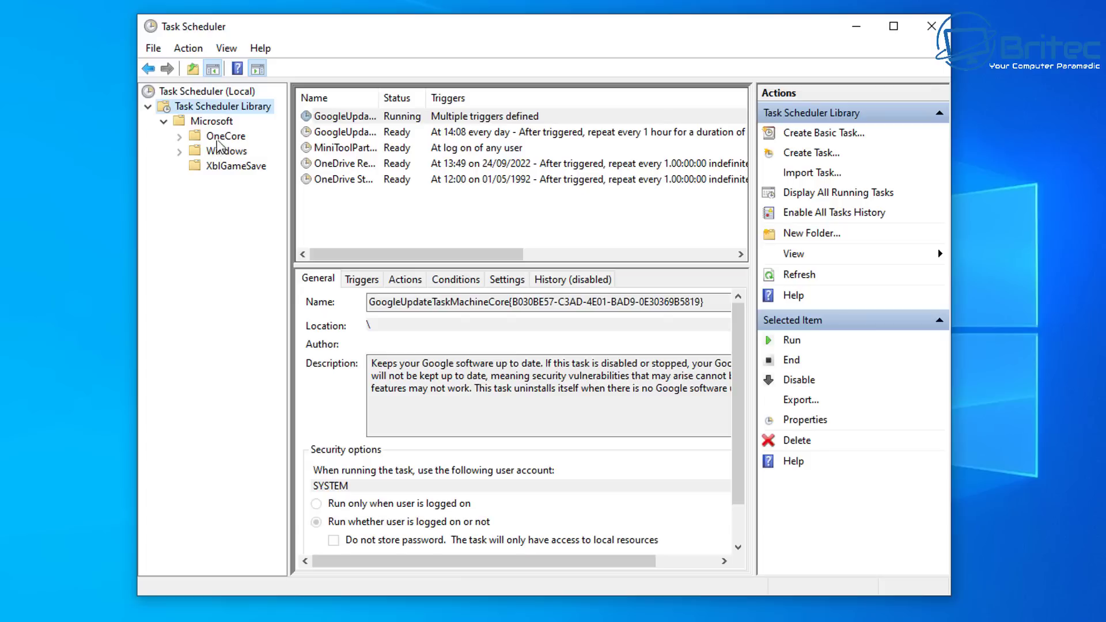
left_click(212, 121)
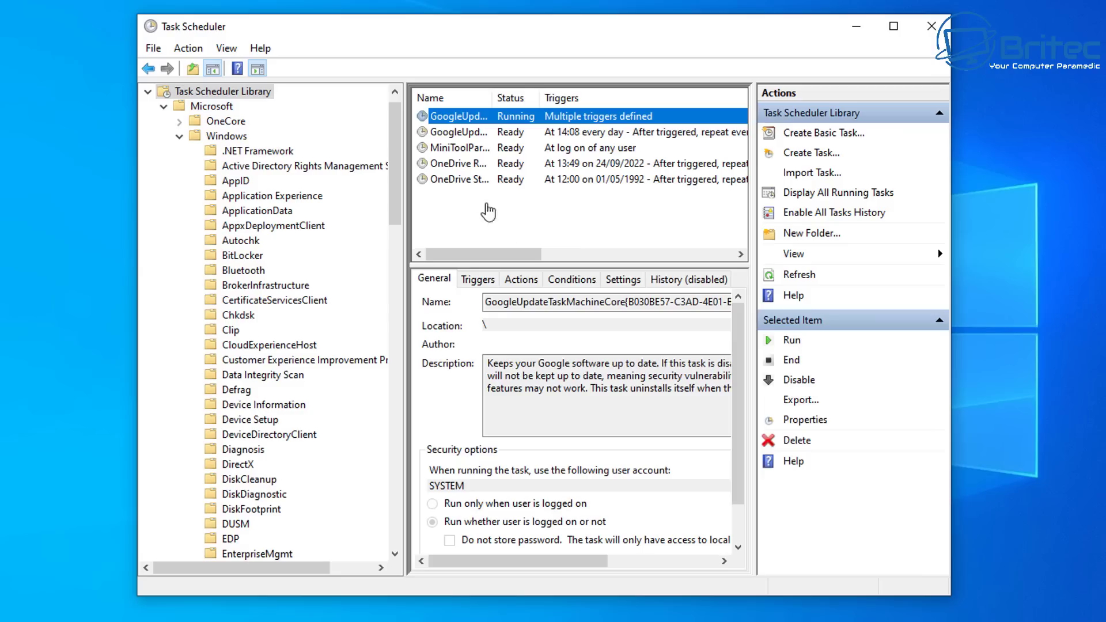
left_click(180, 137)
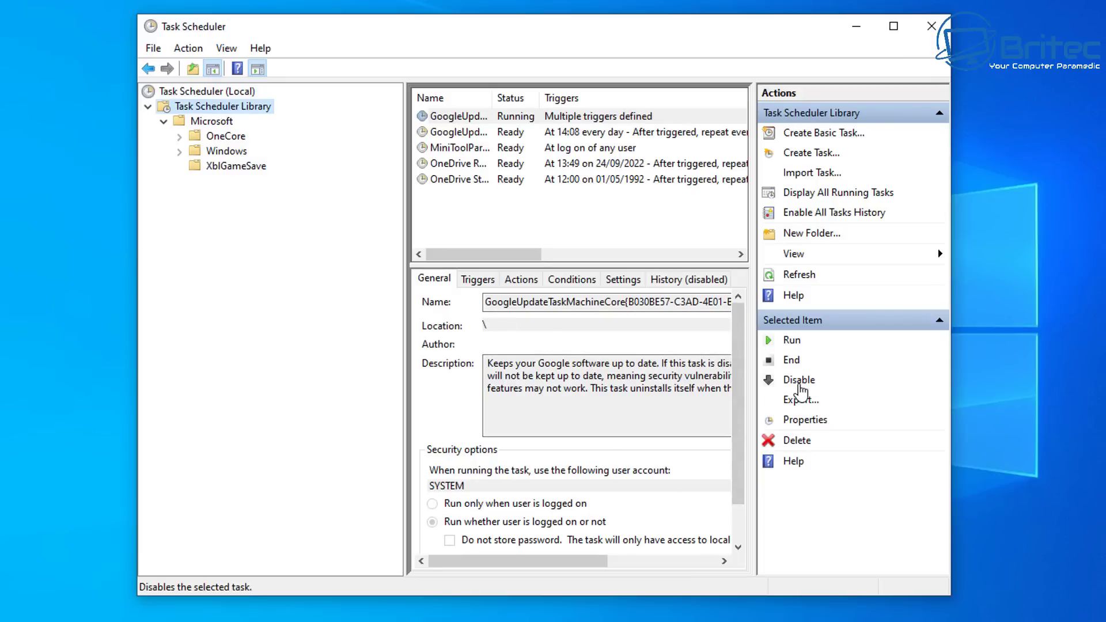
left_click(461, 133)
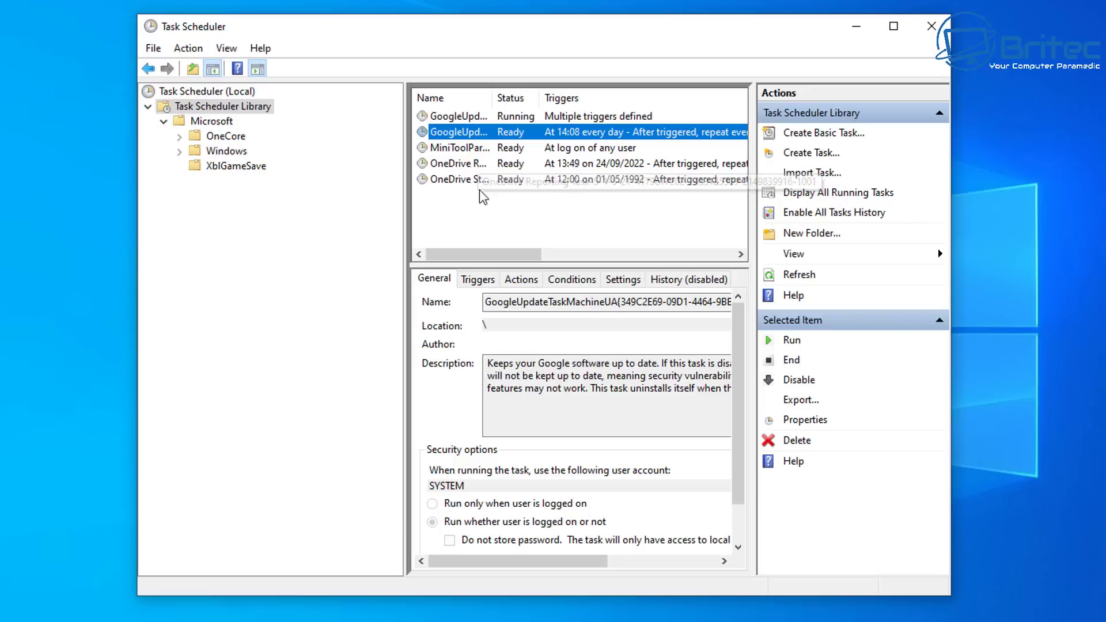
left_click(930, 26)
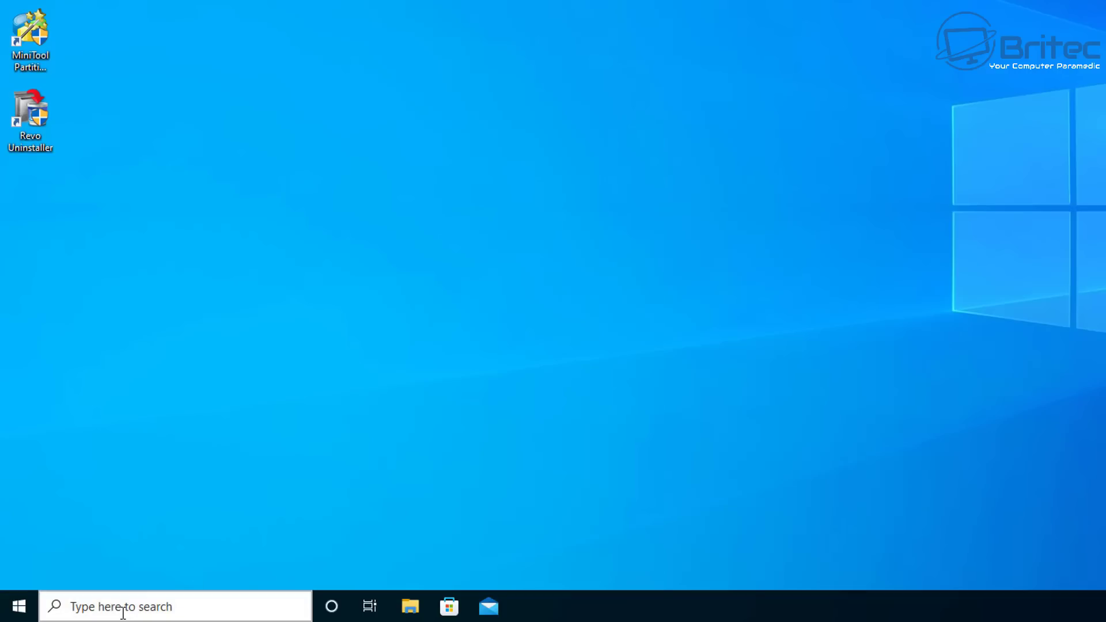
- Launch Local Group Policy Editor by searching for gpedit
left_click(89, 611)
type("gpedit")
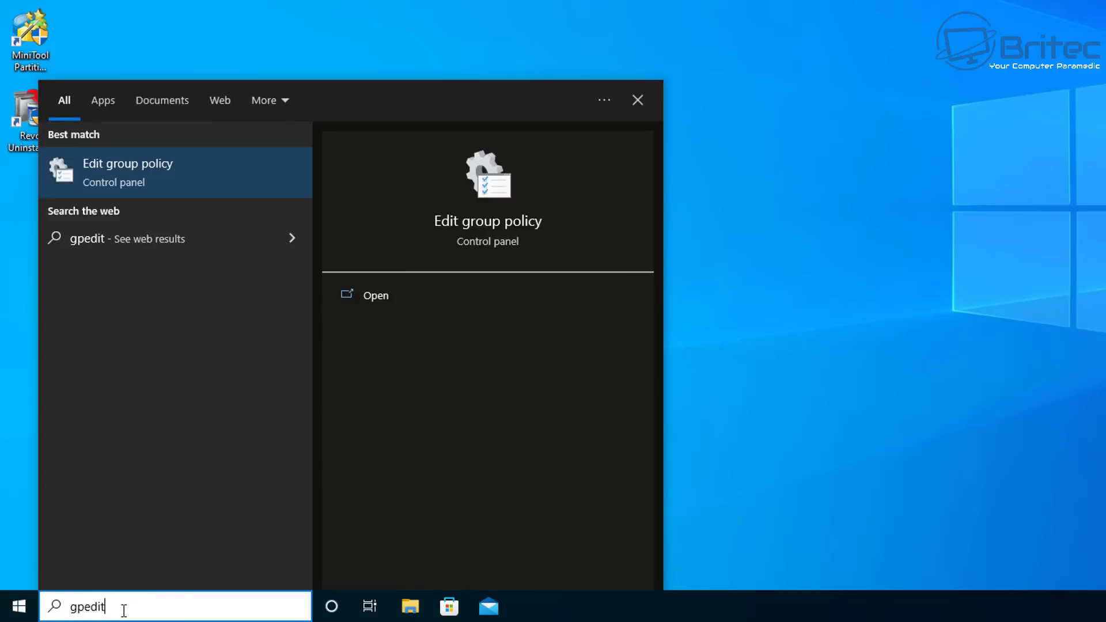
left_click(156, 183)
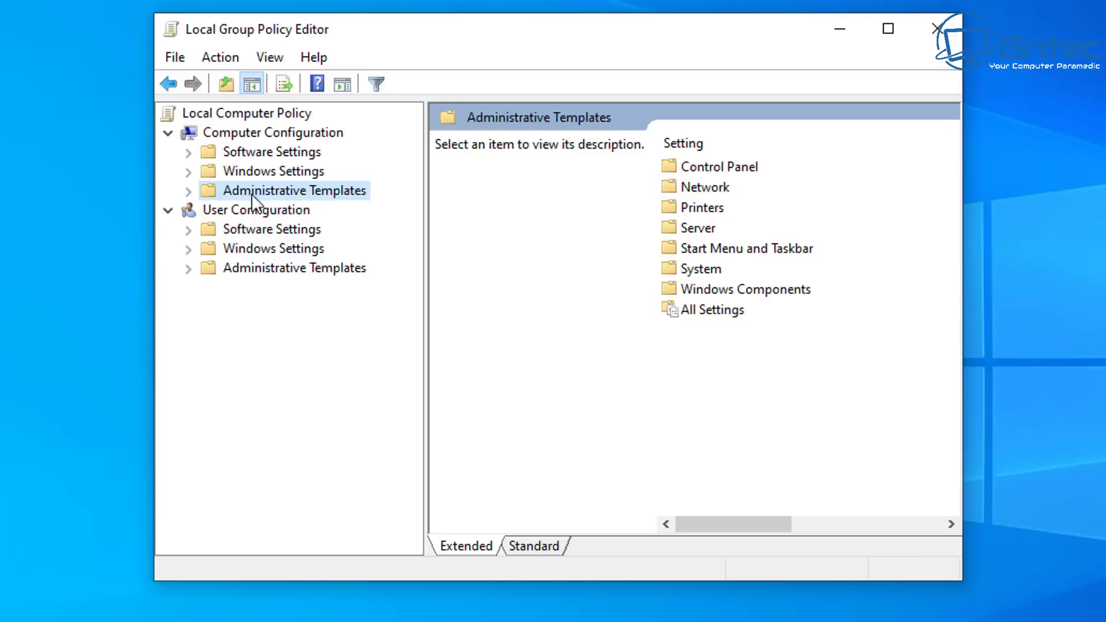
- Expand Computer Configuration > Administrative Templates > Windows Components and scroll to the Microsoft Edge category
left_click(224, 134)
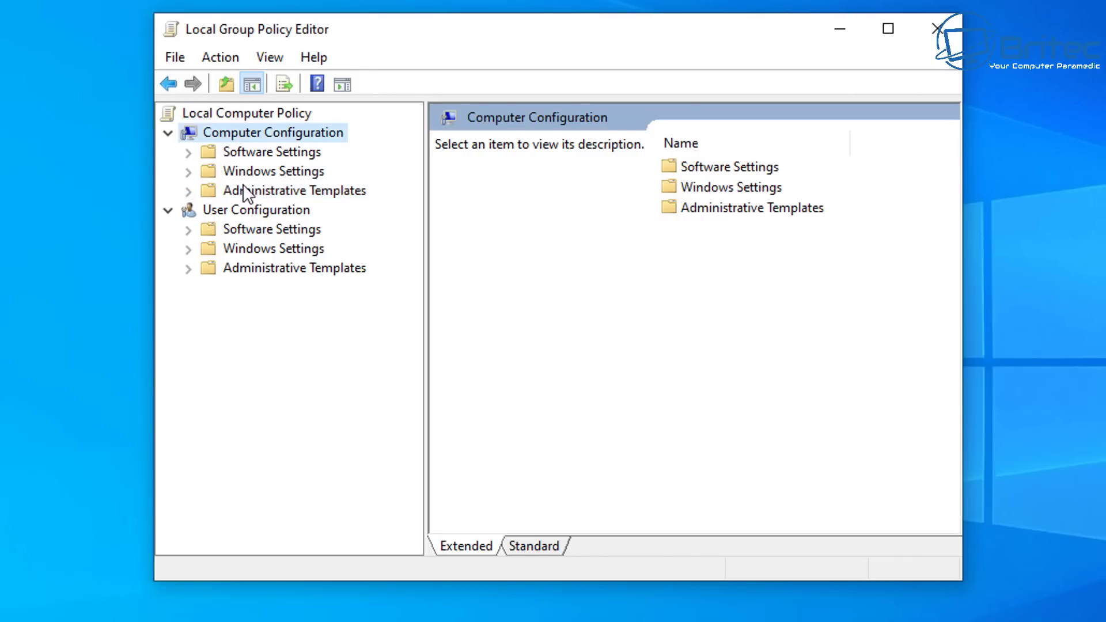
left_click(242, 189)
left_click(190, 193)
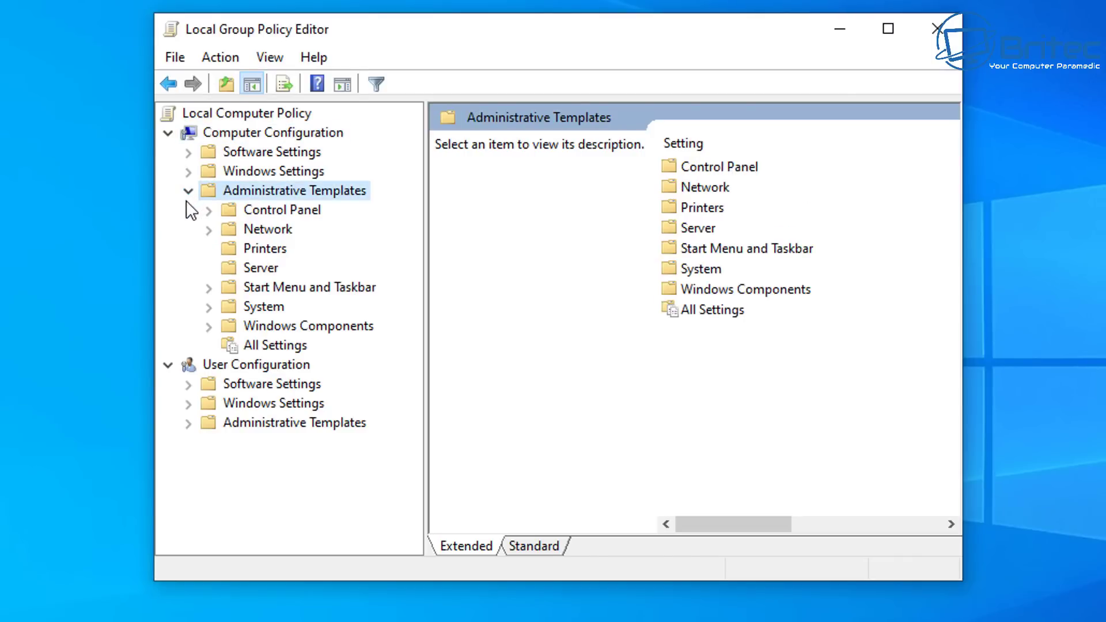
left_click(325, 326)
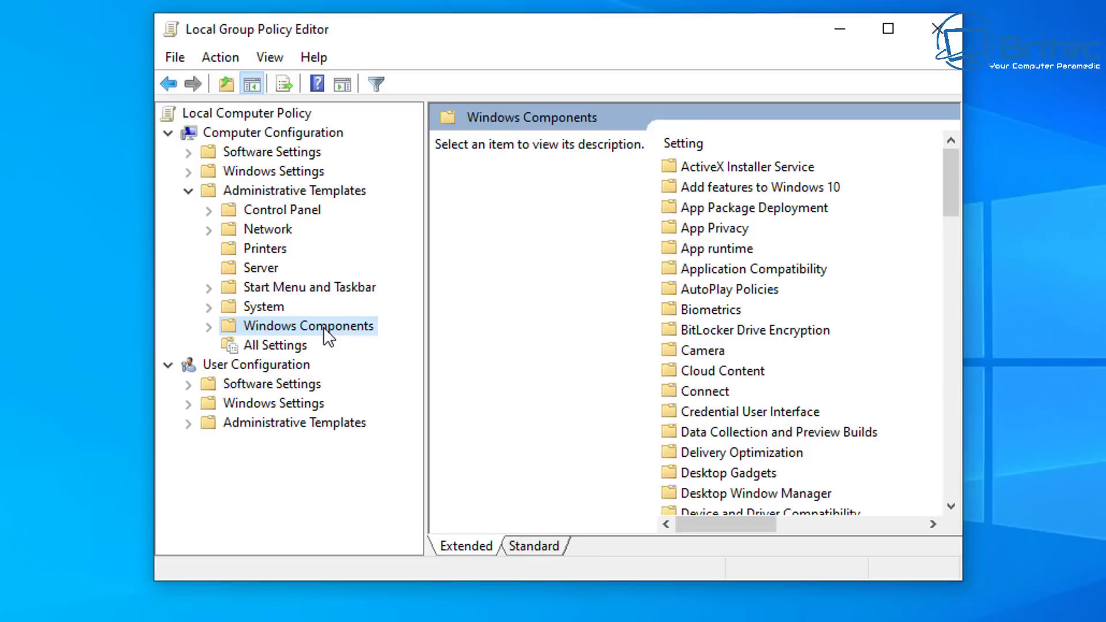
left_click_drag(961, 581, 1105, 621)
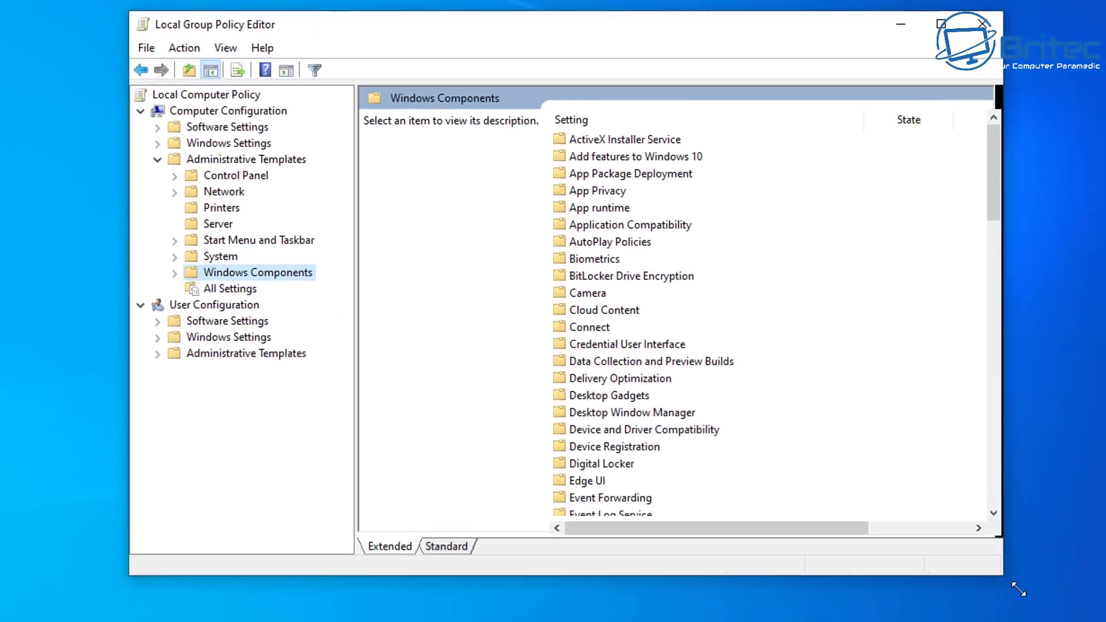
left_click_drag(546, 22, 423, 0)
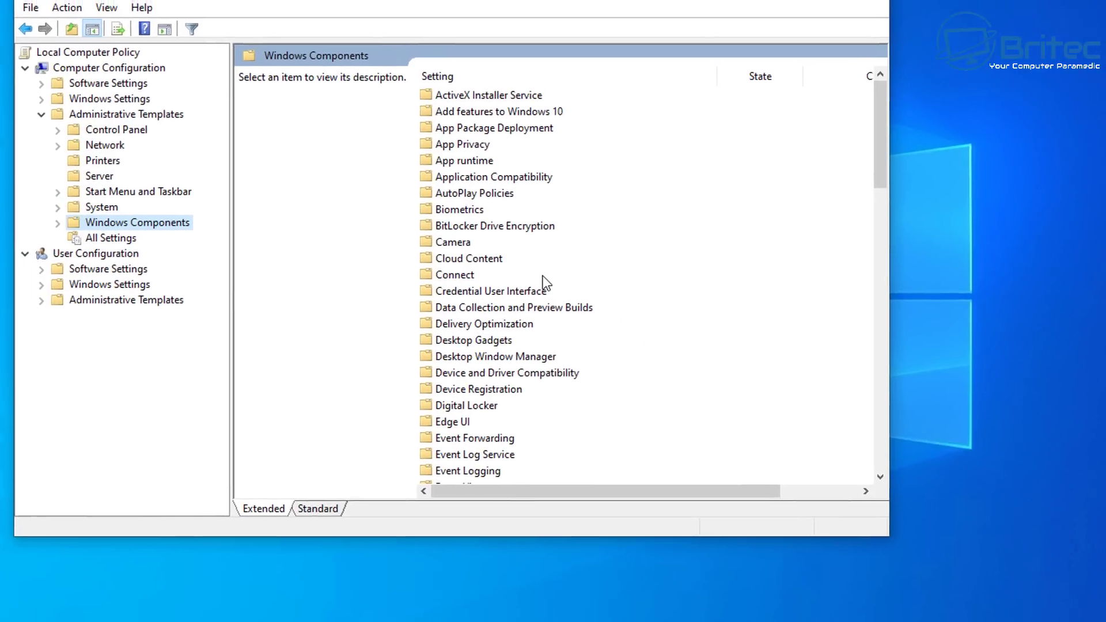
scroll(528, 268, "down", 1)
scroll(746, 414, "down", 1)
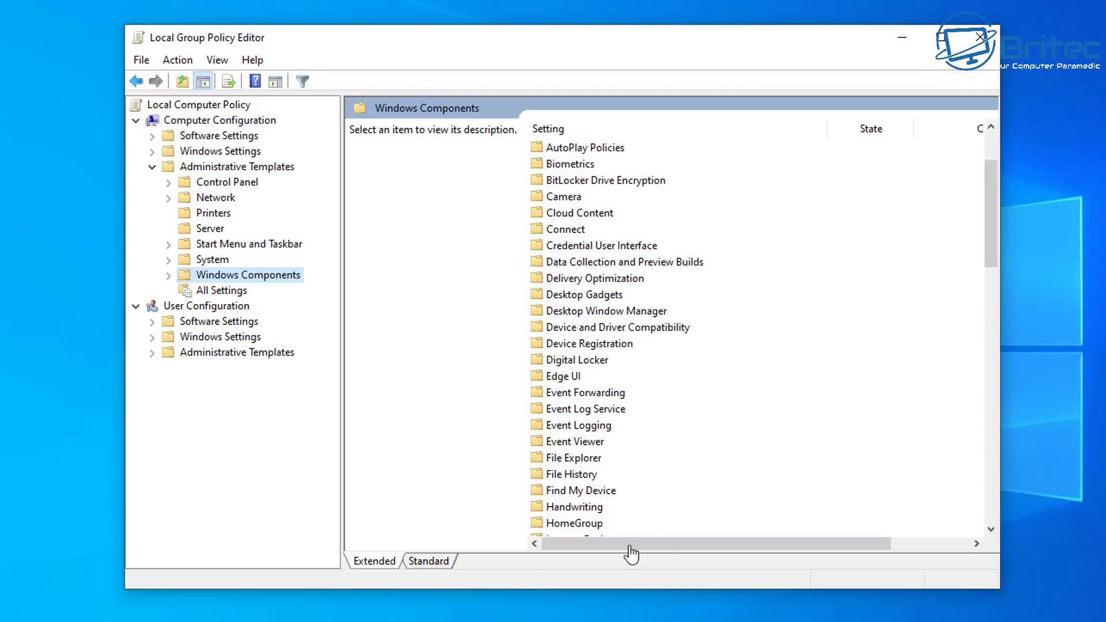
left_click_drag(992, 227, 1000, 295)
left_click(569, 459)
- Open the Microsoft Edge policy folder and select 'Allow Microsoft Edge to pre-launch at Windows startup'
left_click(572, 447)
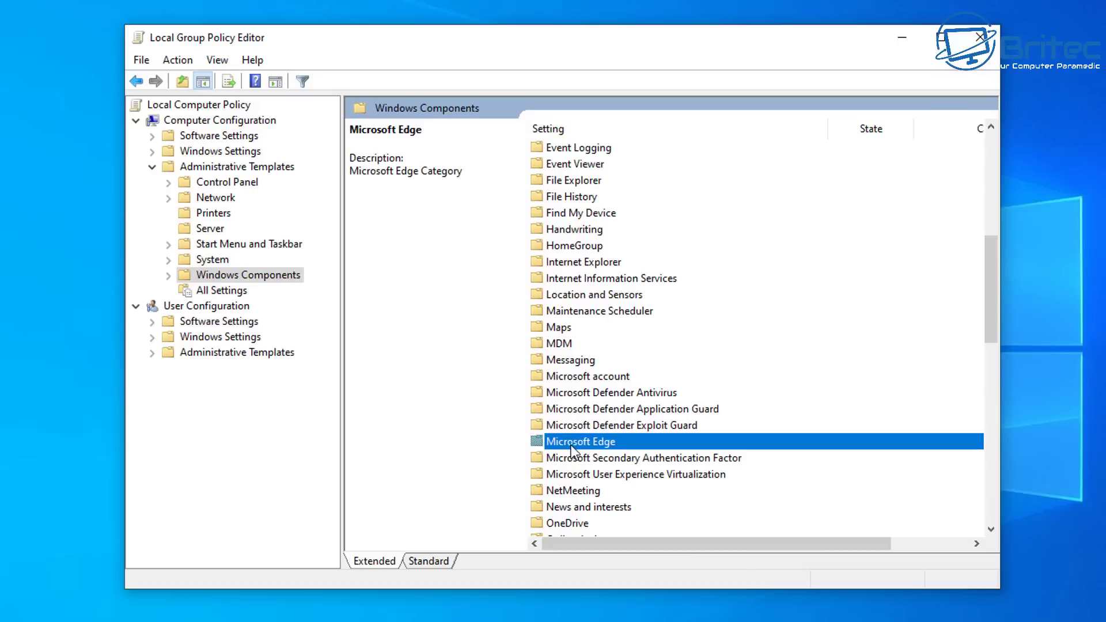
double_click(572, 448)
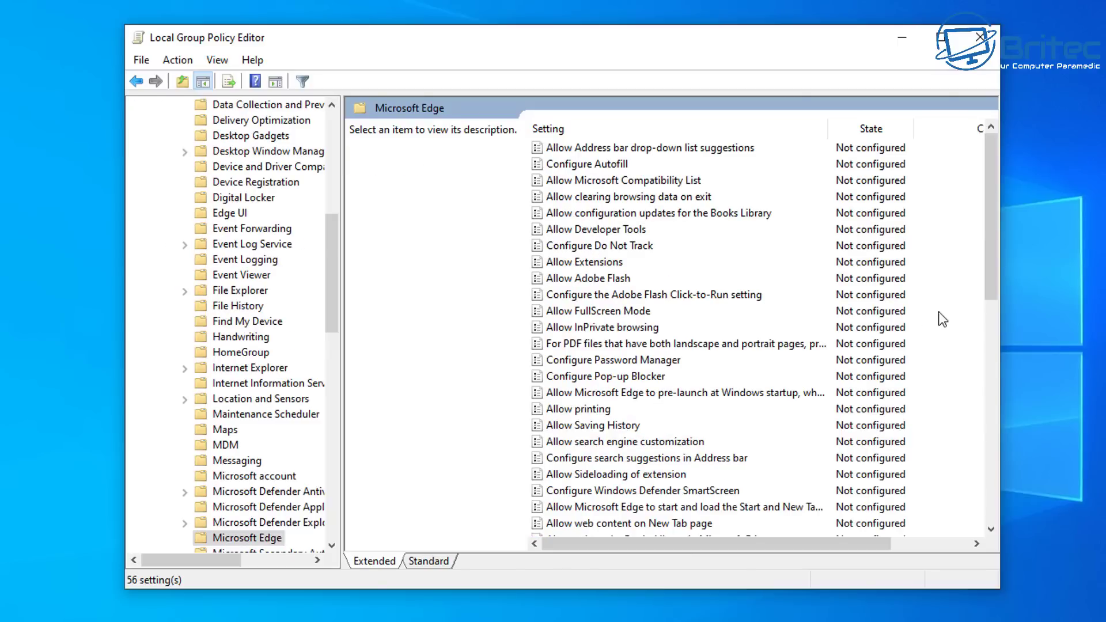
left_click_drag(997, 590, 1066, 621)
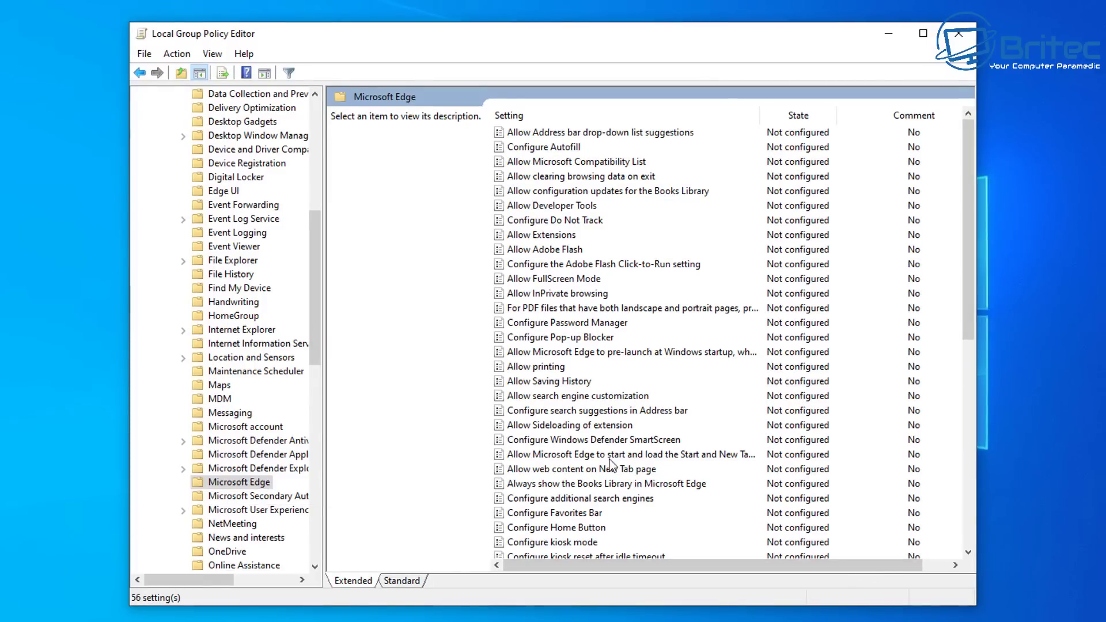
scroll(576, 449, "down", 3)
scroll(641, 466, "down", 6)
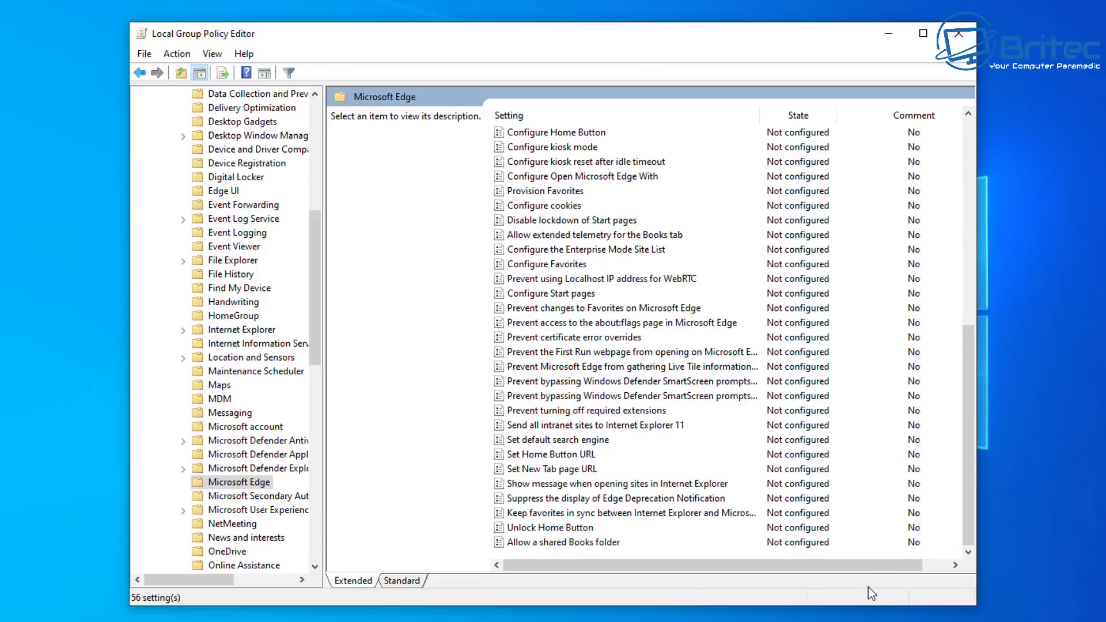
left_click_drag(969, 373, 963, 148)
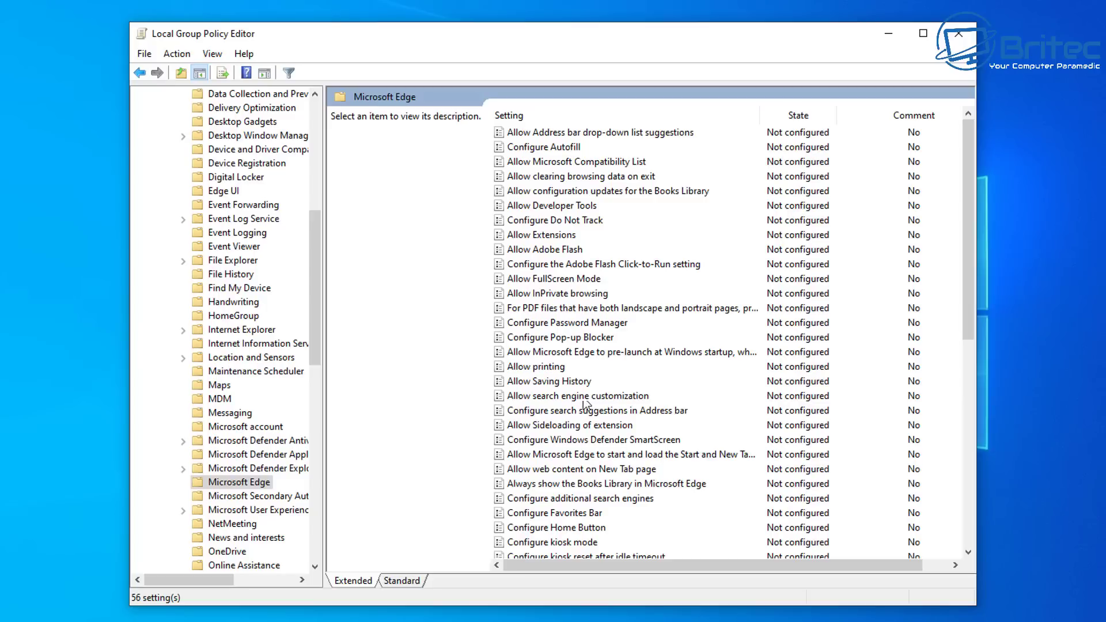
left_click(615, 351)
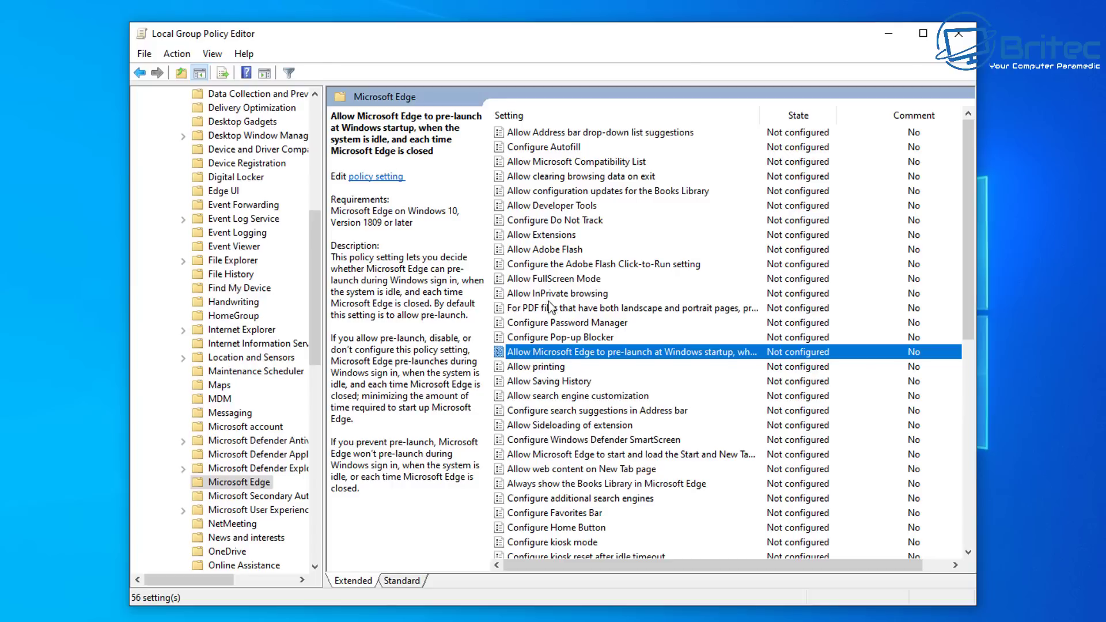
- Enable the Edge pre-launch policy with 'Prevent pre-launching' and apply it
double_click(637, 352)
left_click_drag(209, 5, 650, 89)
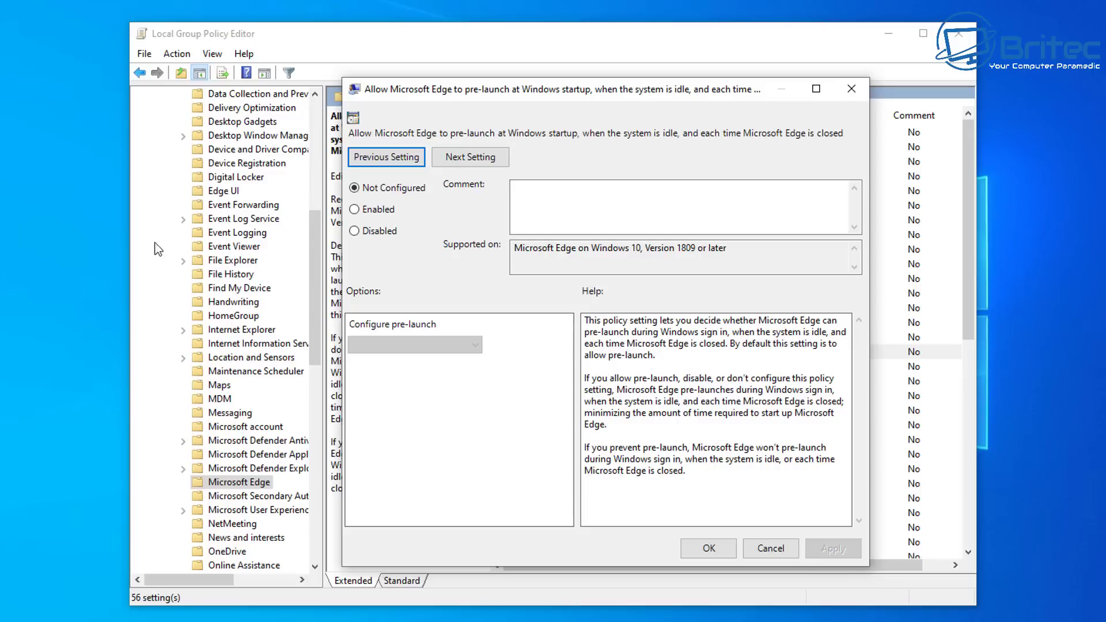
left_click(354, 210)
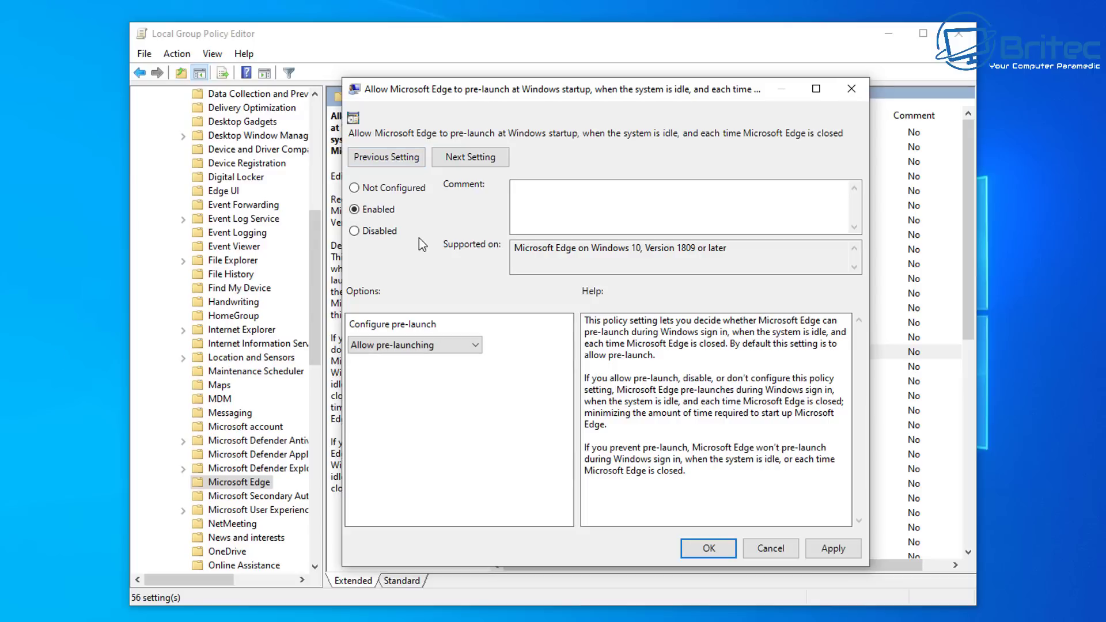
left_click(468, 344)
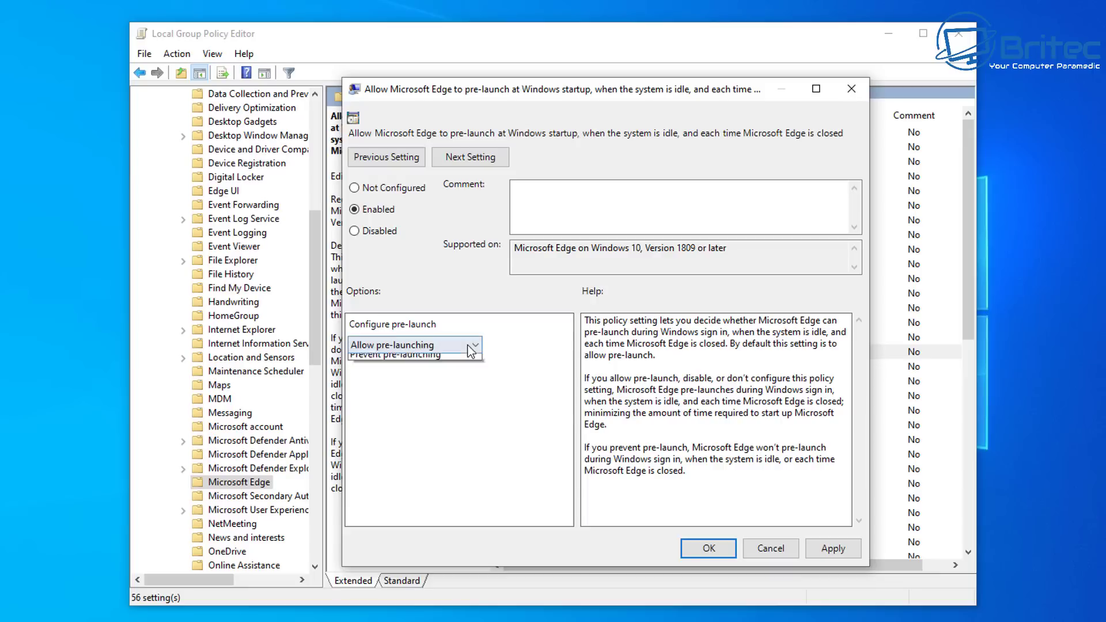
left_click(423, 372)
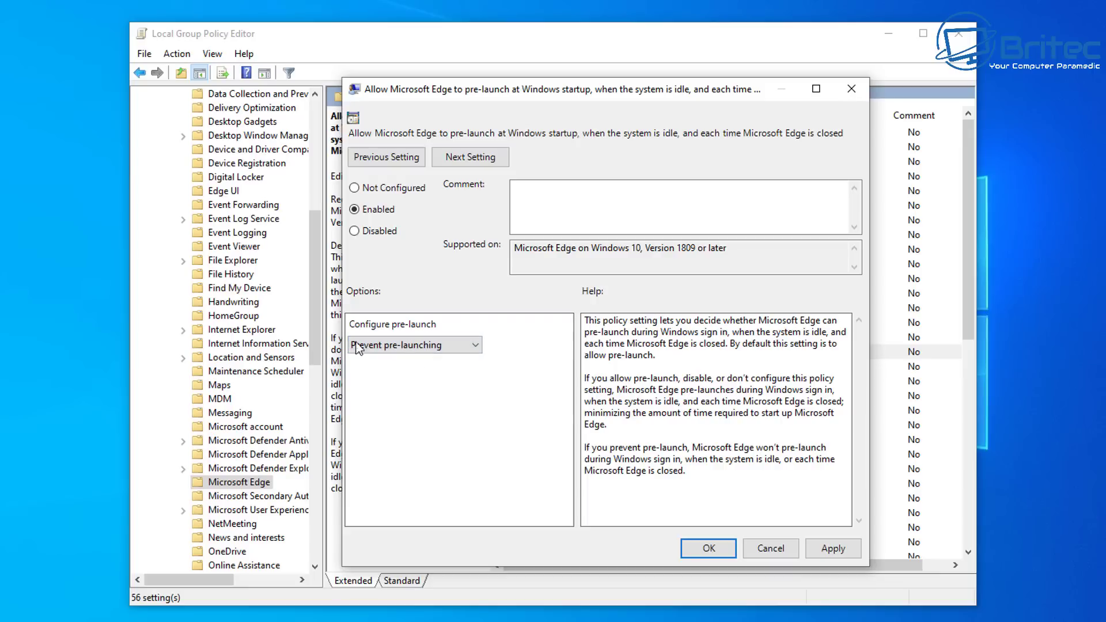
left_click(824, 552)
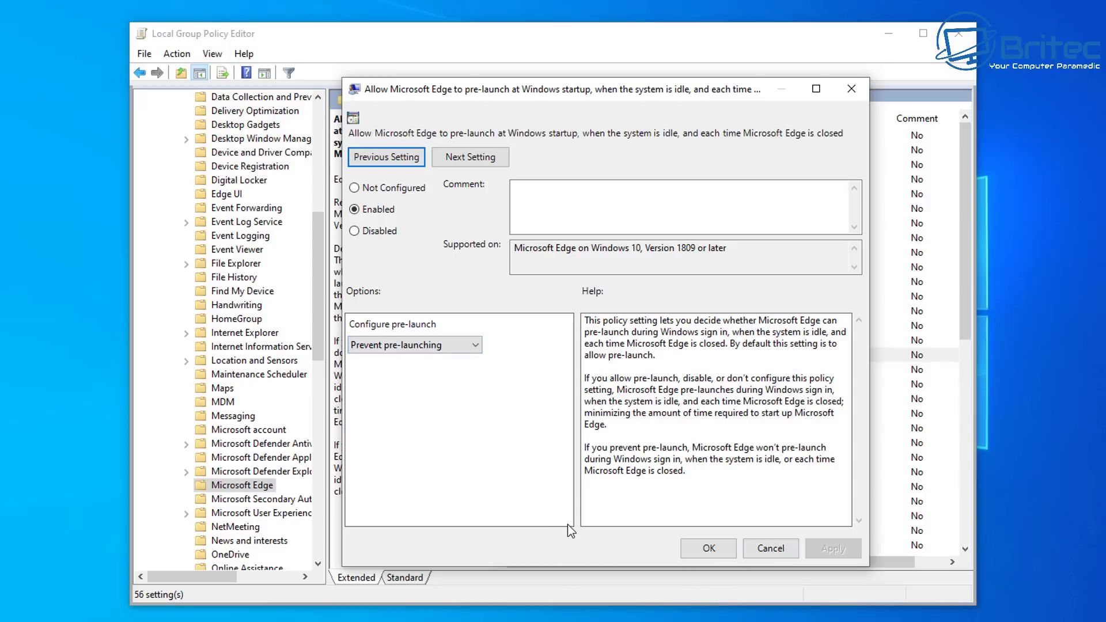
left_click(709, 551)
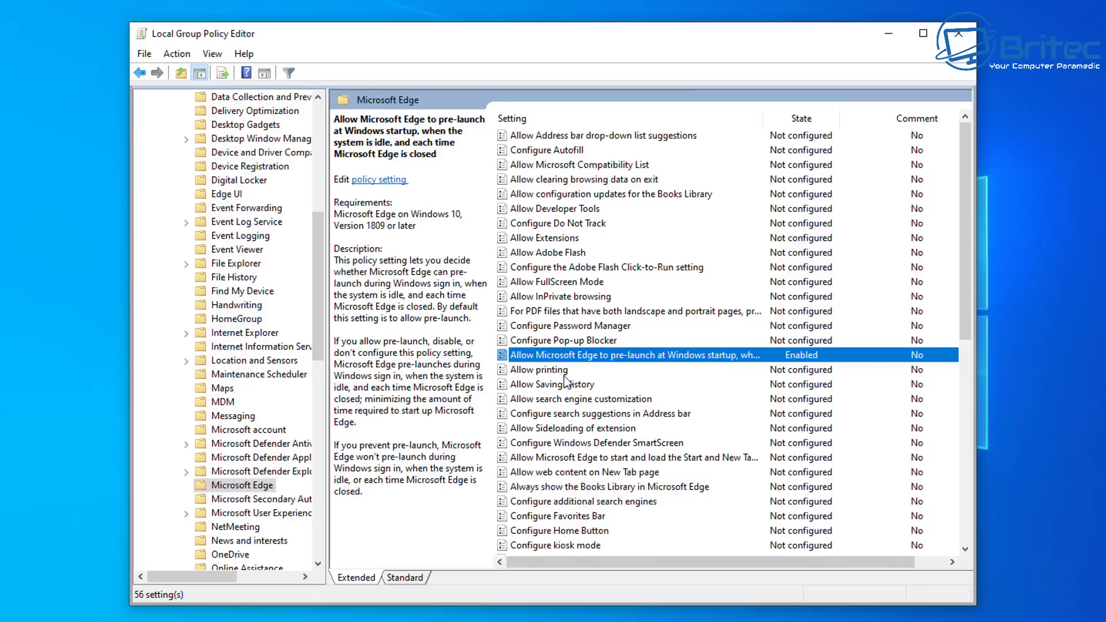
left_click(558, 460)
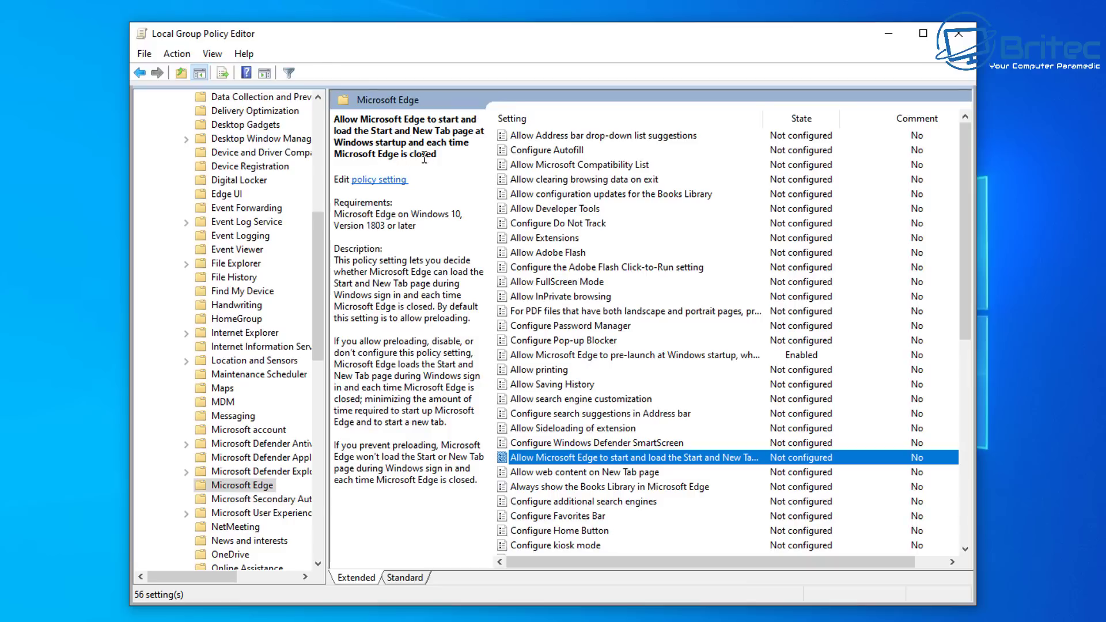
- Enable the Start and New Tab preloading policy with 'Prevent tab preloading', then close the editor
double_click(578, 459)
left_click_drag(250, 13, 652, 96)
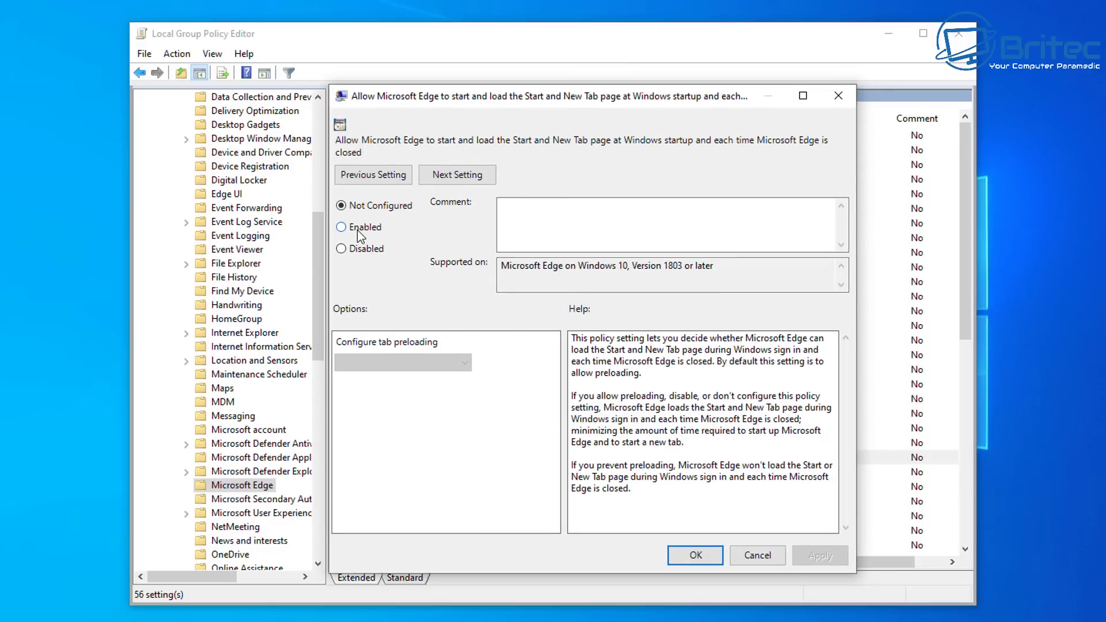
left_click(355, 230)
left_click(440, 361)
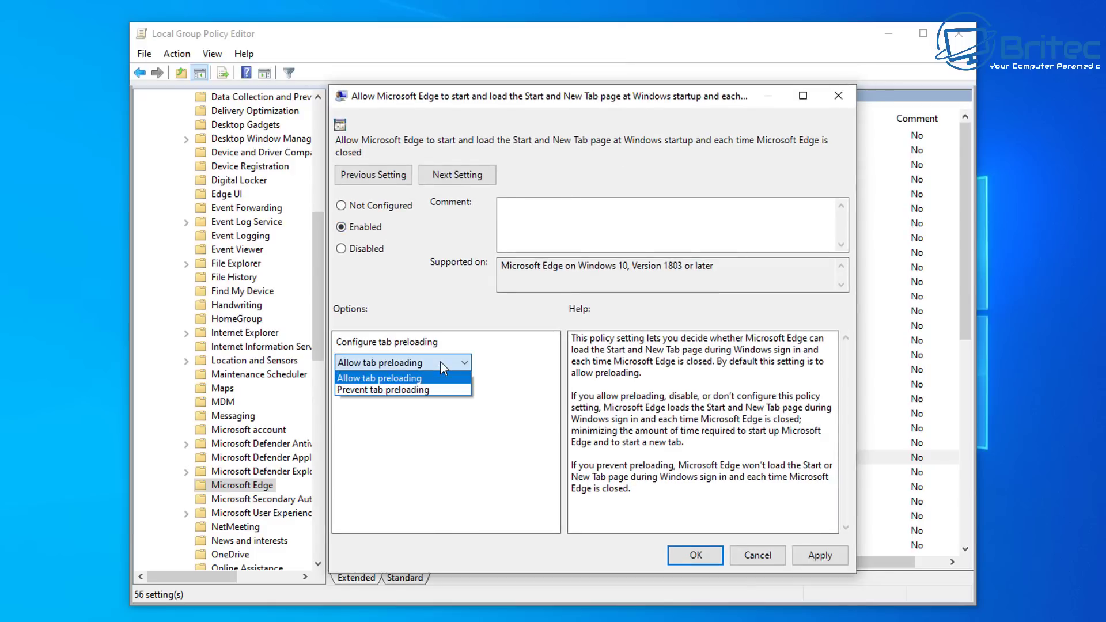
left_click(397, 391)
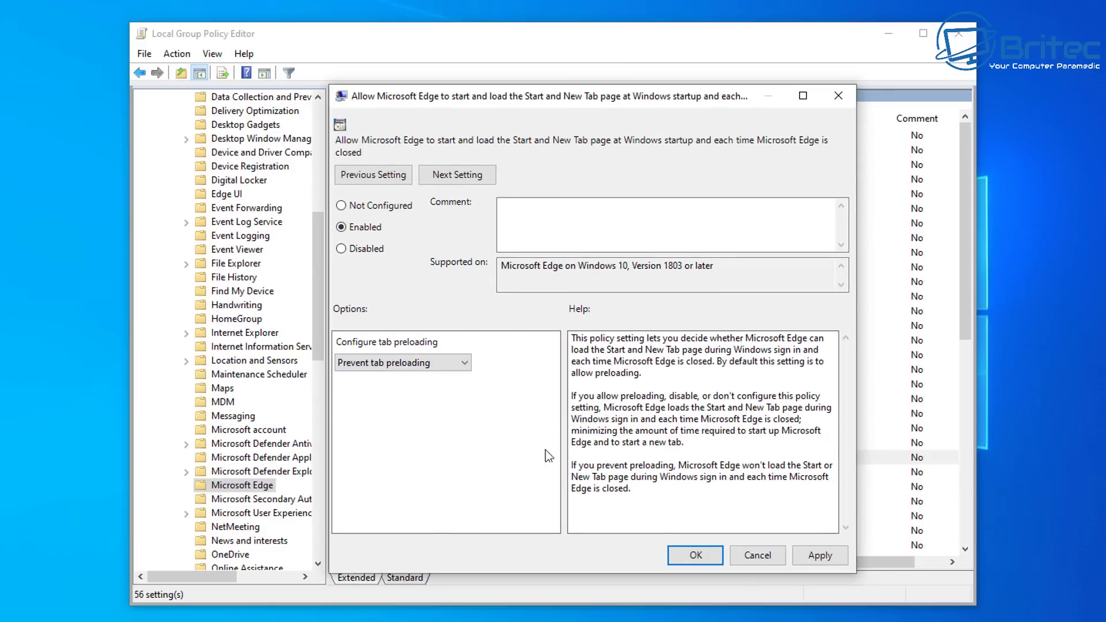
left_click(817, 556)
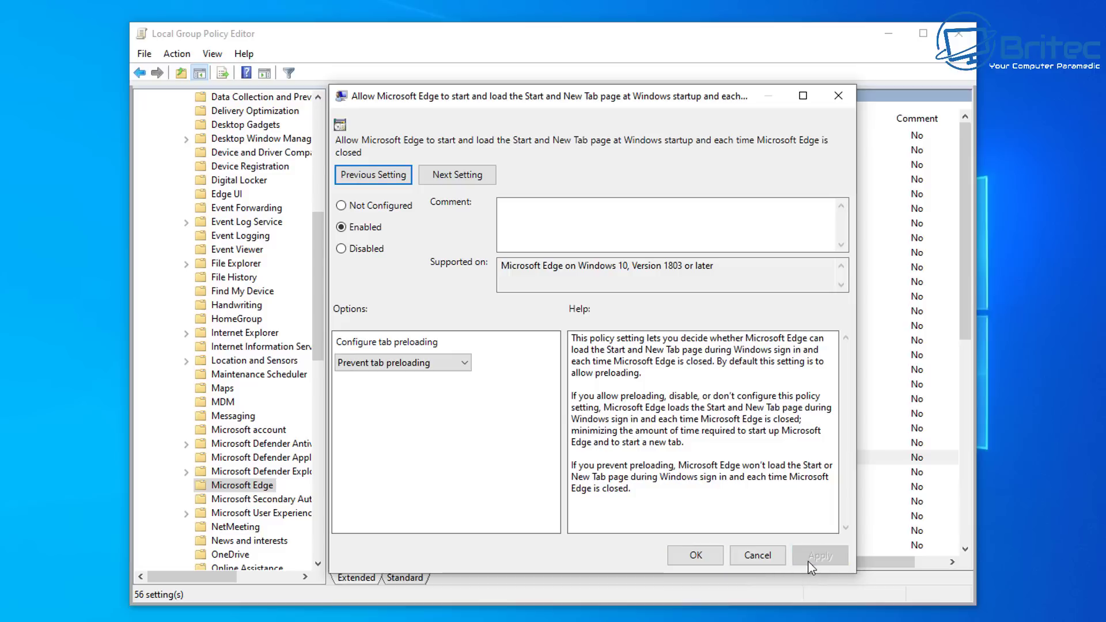
left_click(695, 555)
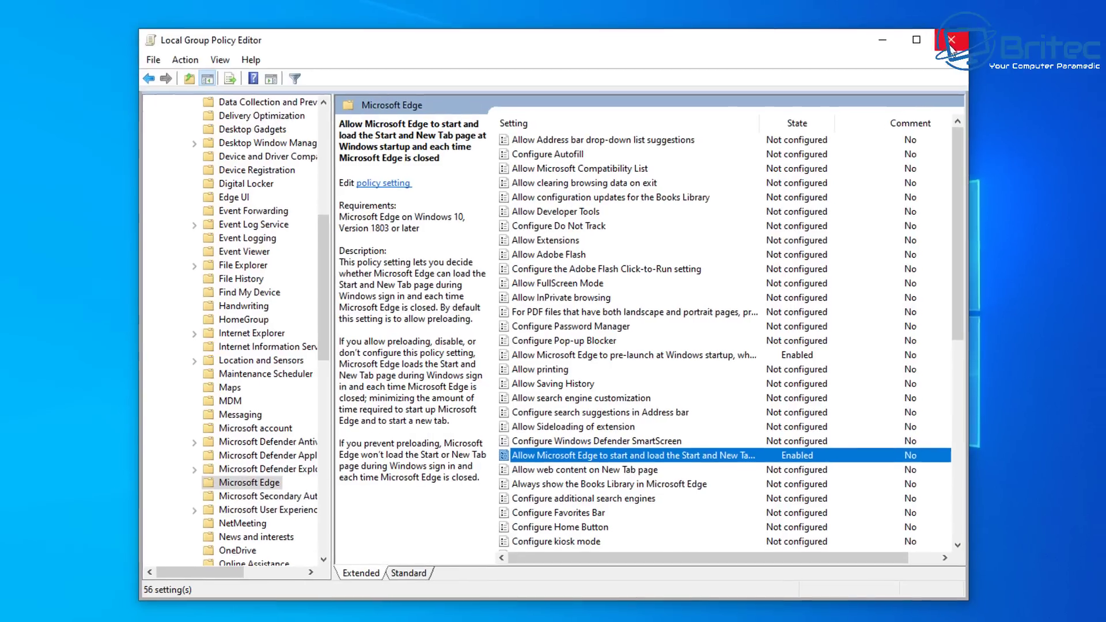
left_click(952, 40)
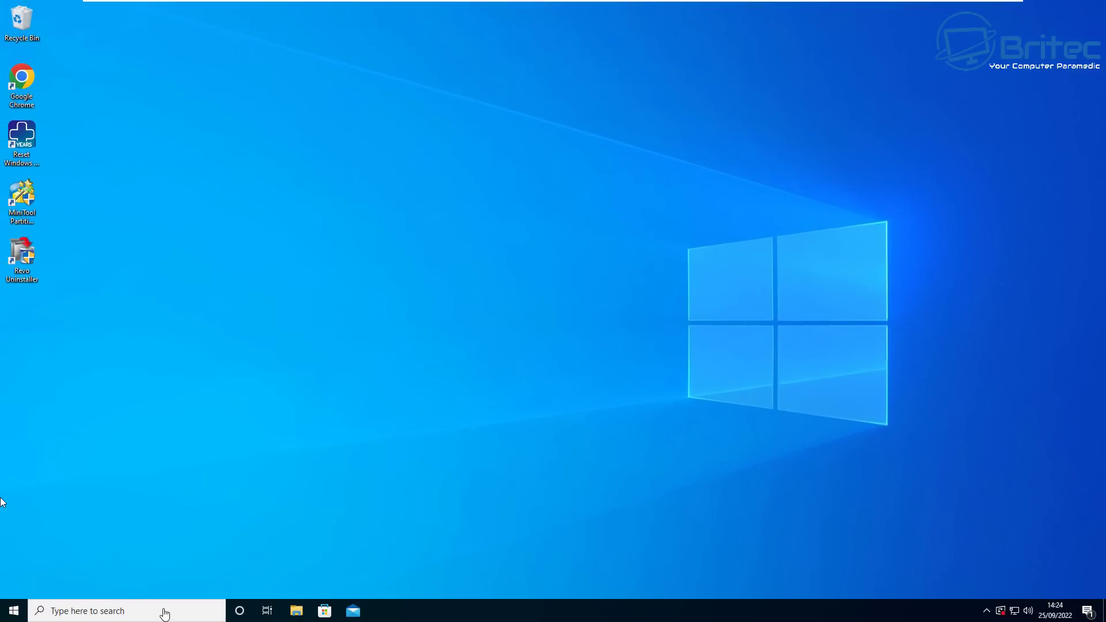
- Launch Registry Editor from a regedit search, approving administrator access
left_click(144, 613)
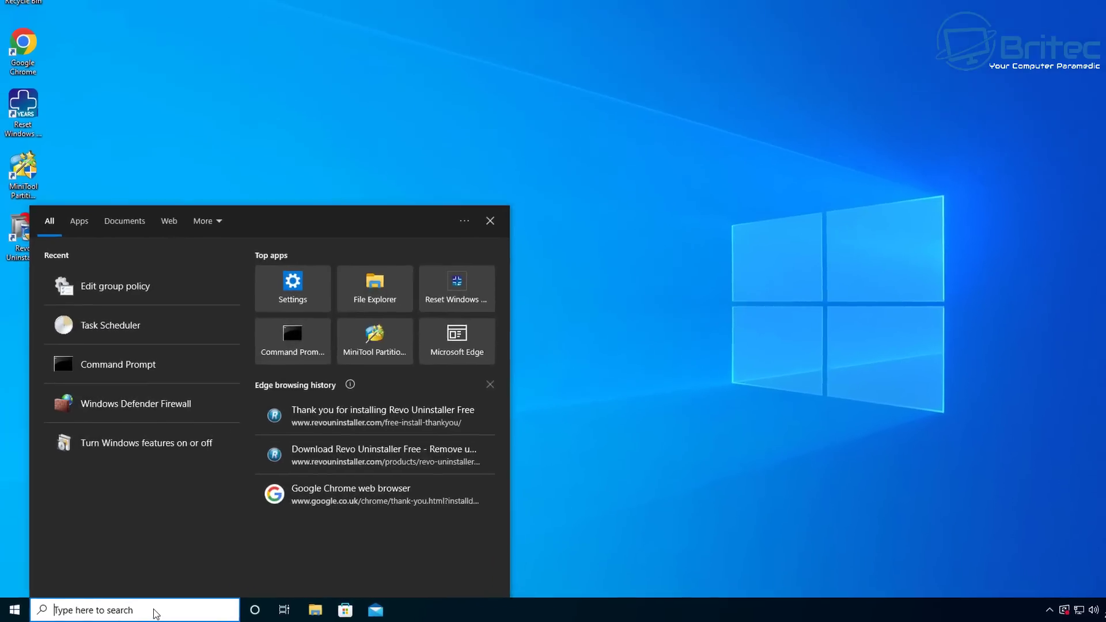
type("regedit")
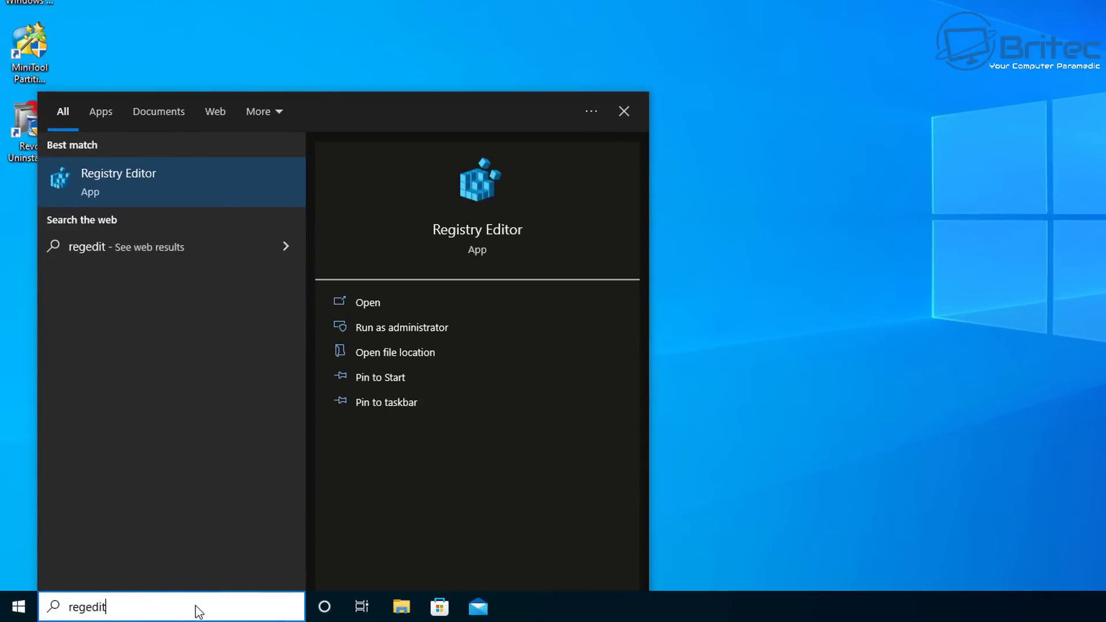
left_click(150, 178)
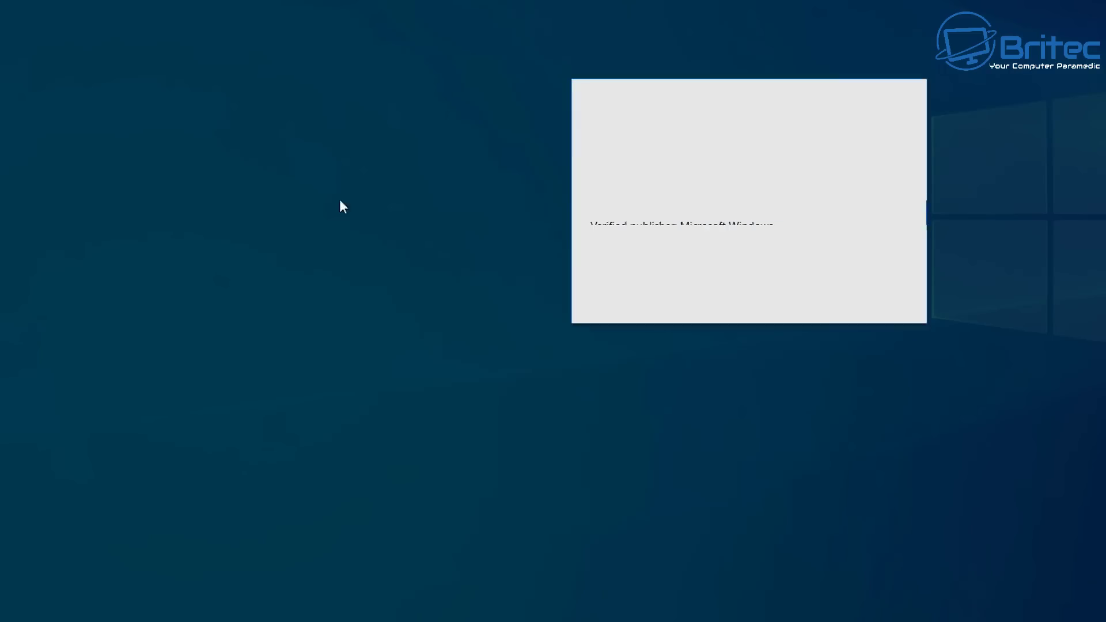
left_click(650, 291)
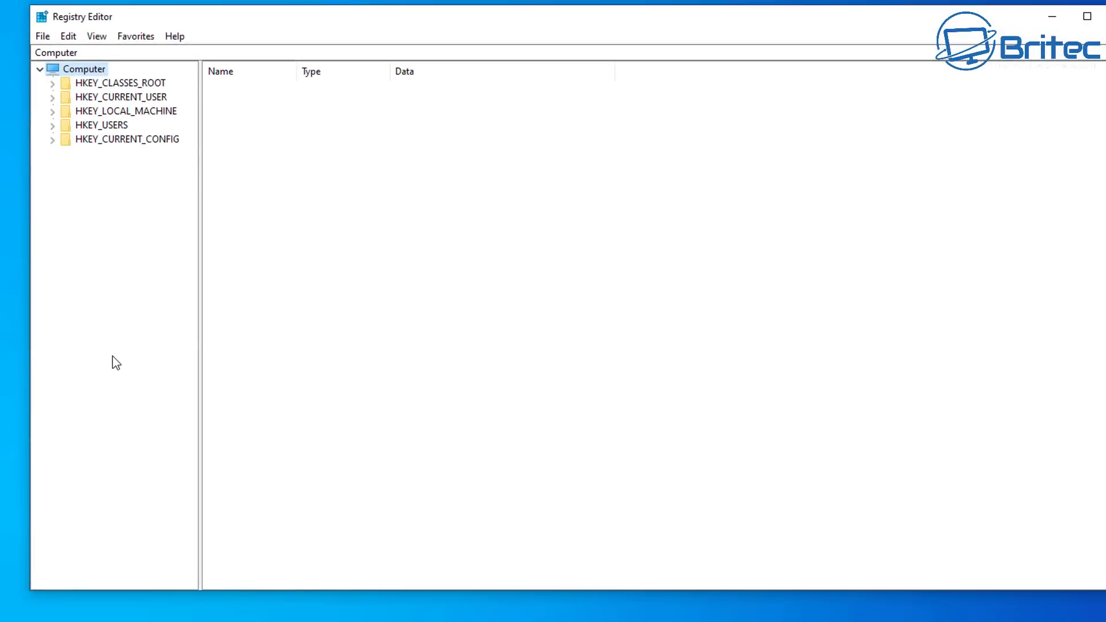
- Expand HKEY_LOCAL_MACHINE > SOFTWARE > Microsoft and widen the key tree
left_click(127, 113)
left_click(52, 112)
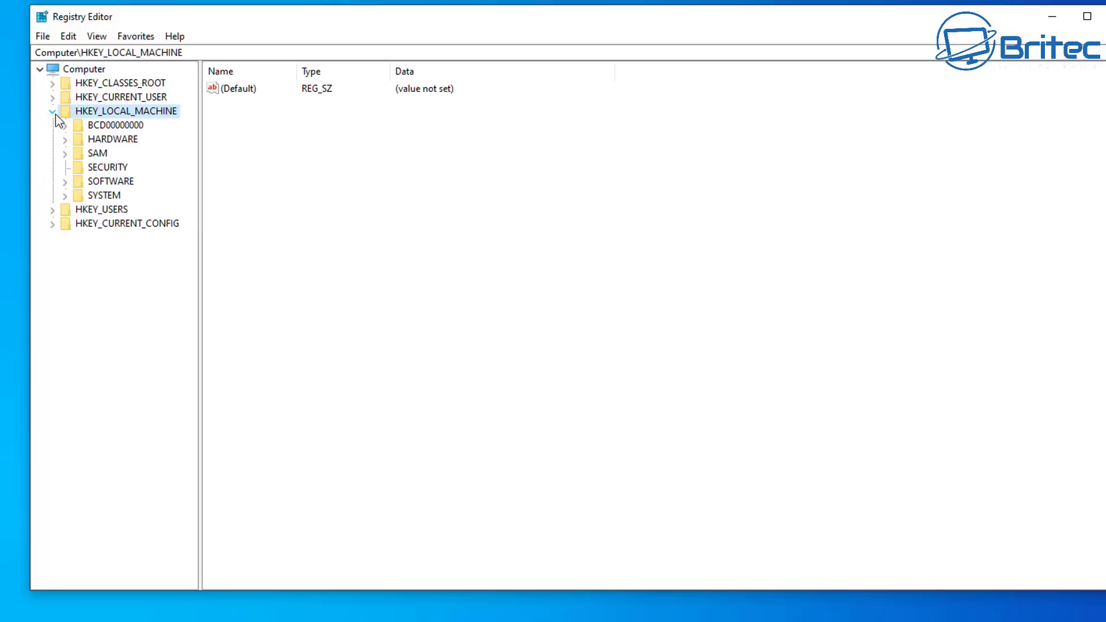
left_click(111, 182)
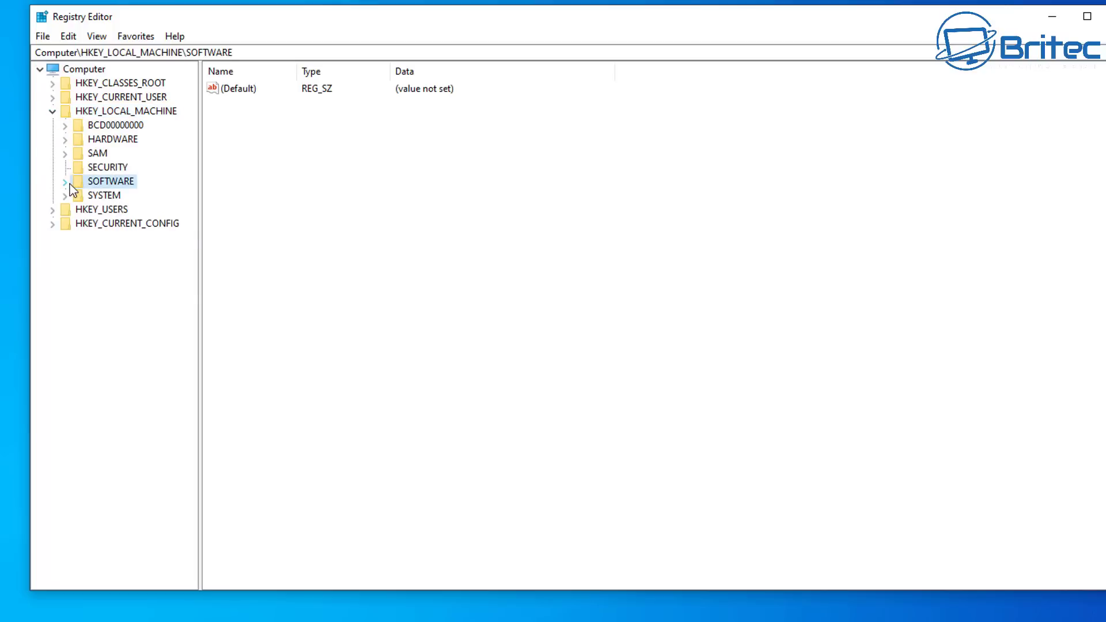
left_click(65, 182)
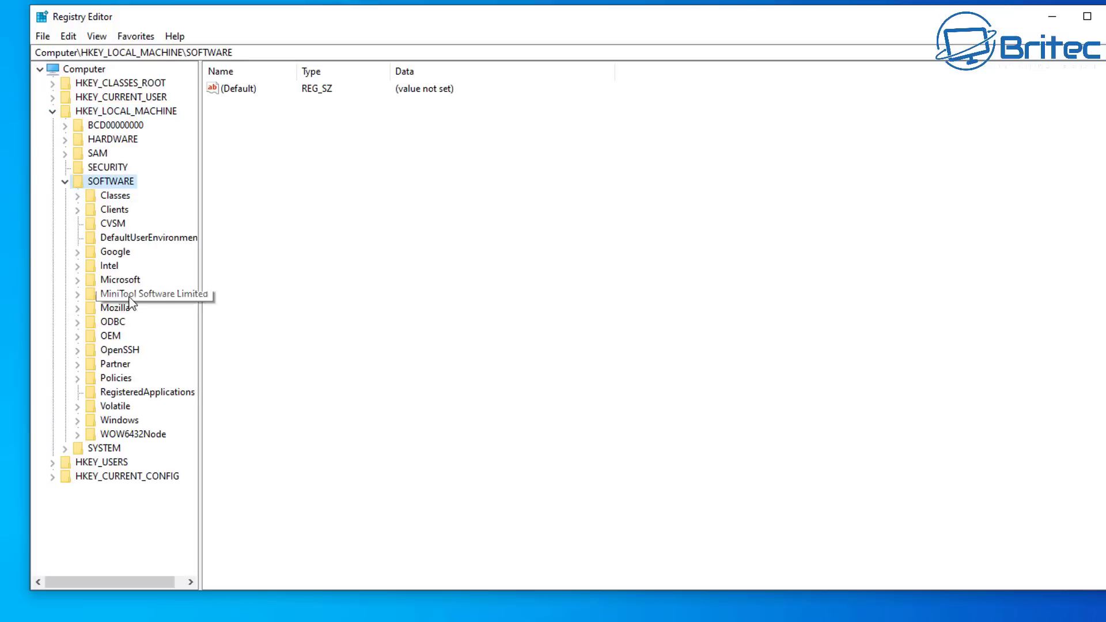
left_click(119, 281)
left_click(78, 281)
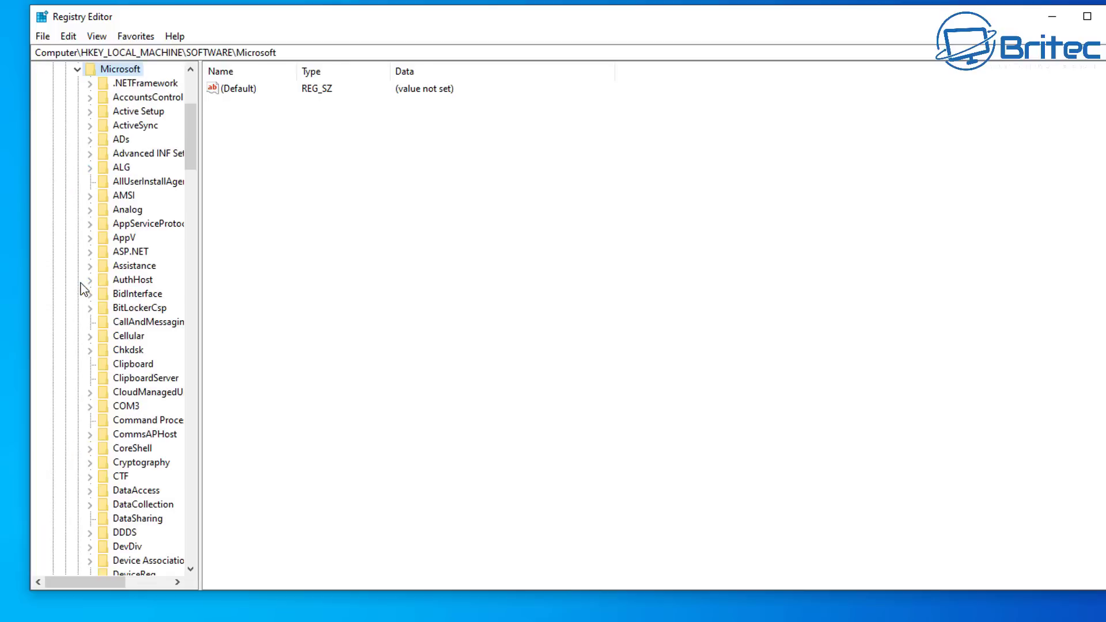
left_click_drag(201, 280, 311, 287)
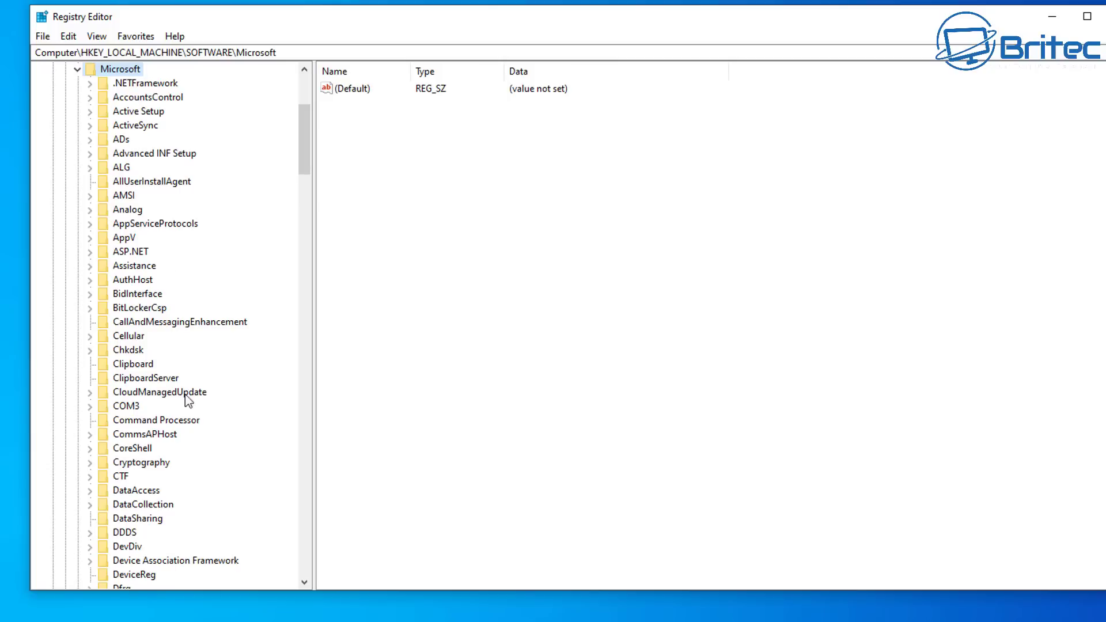
scroll(183, 429, "down", 11)
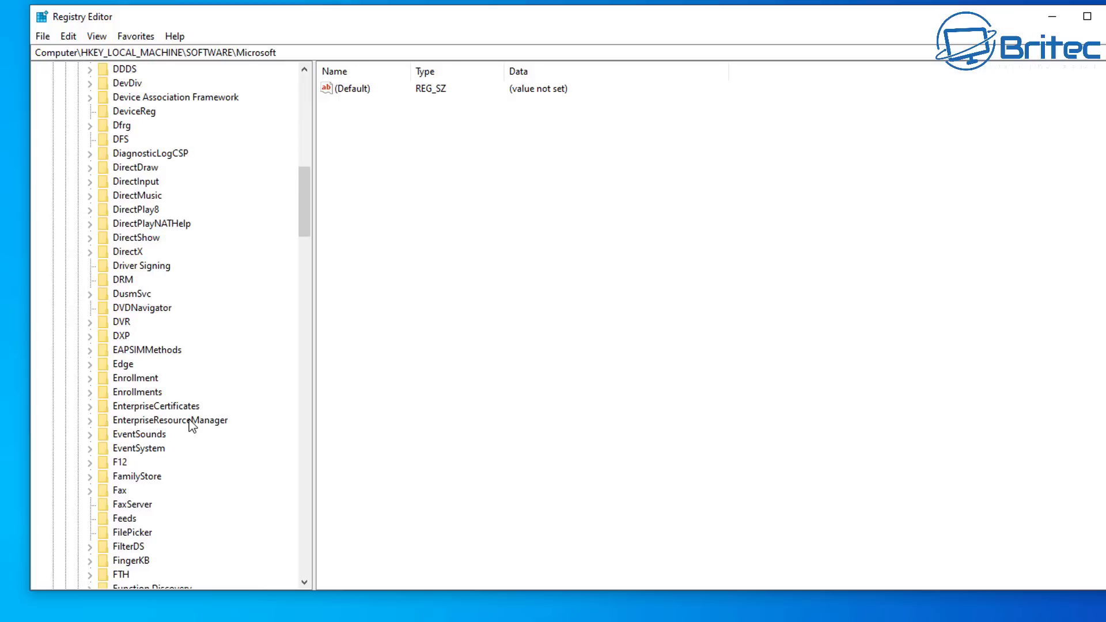
- Inspect the existing Edge key, then reselect the Microsoft key
left_click(113, 365)
left_click(90, 365)
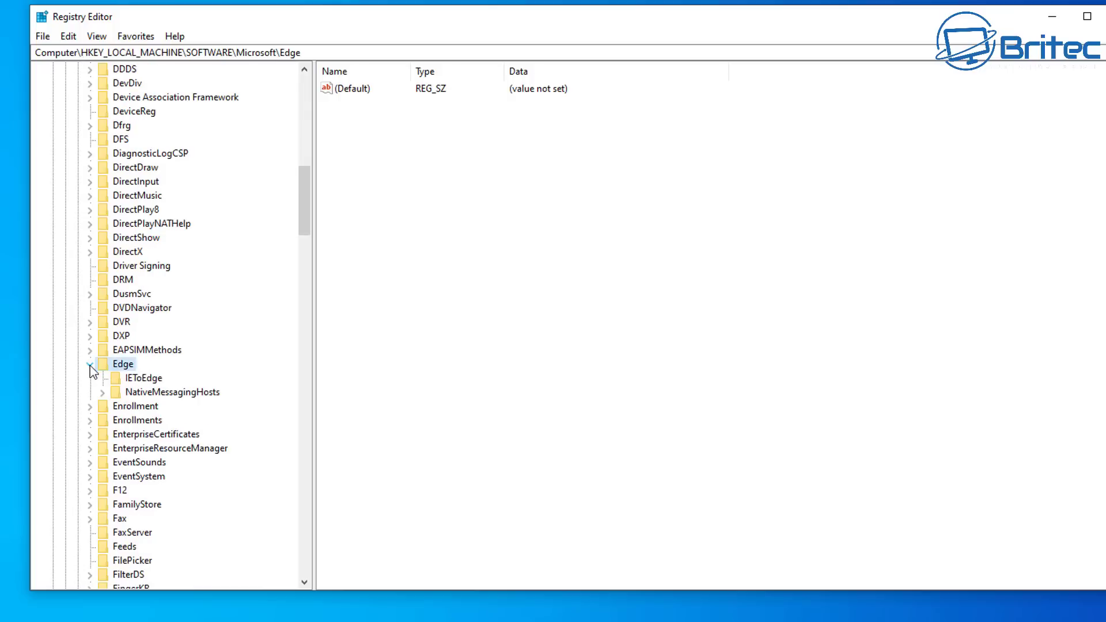
left_click(90, 365)
scroll(184, 377, "down", 2)
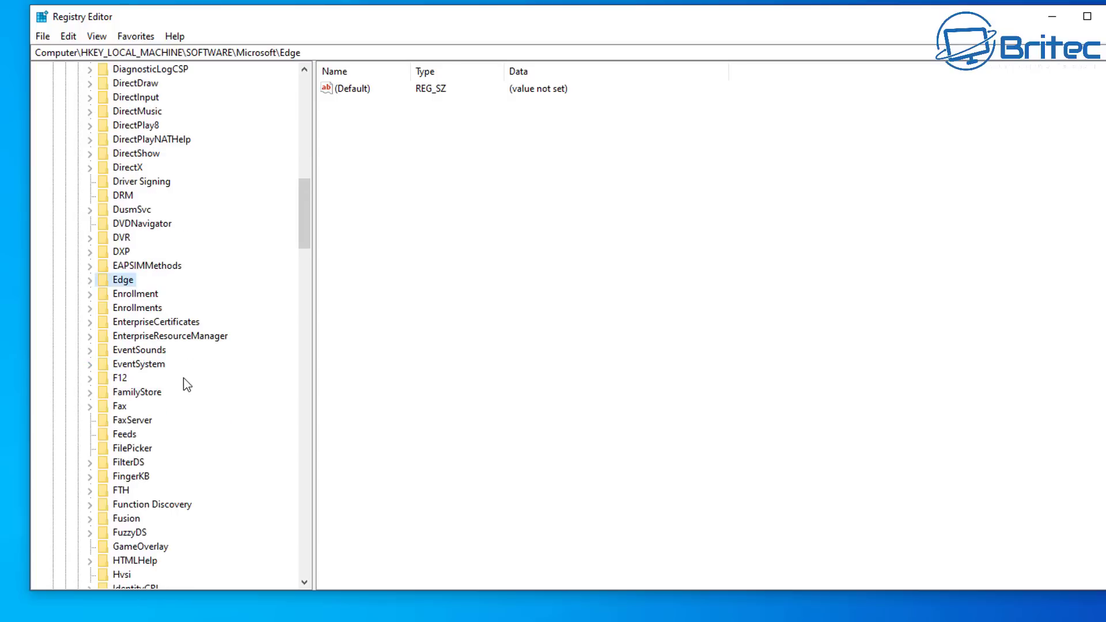
scroll(182, 377, "up", 13)
scroll(182, 377, "up", 2)
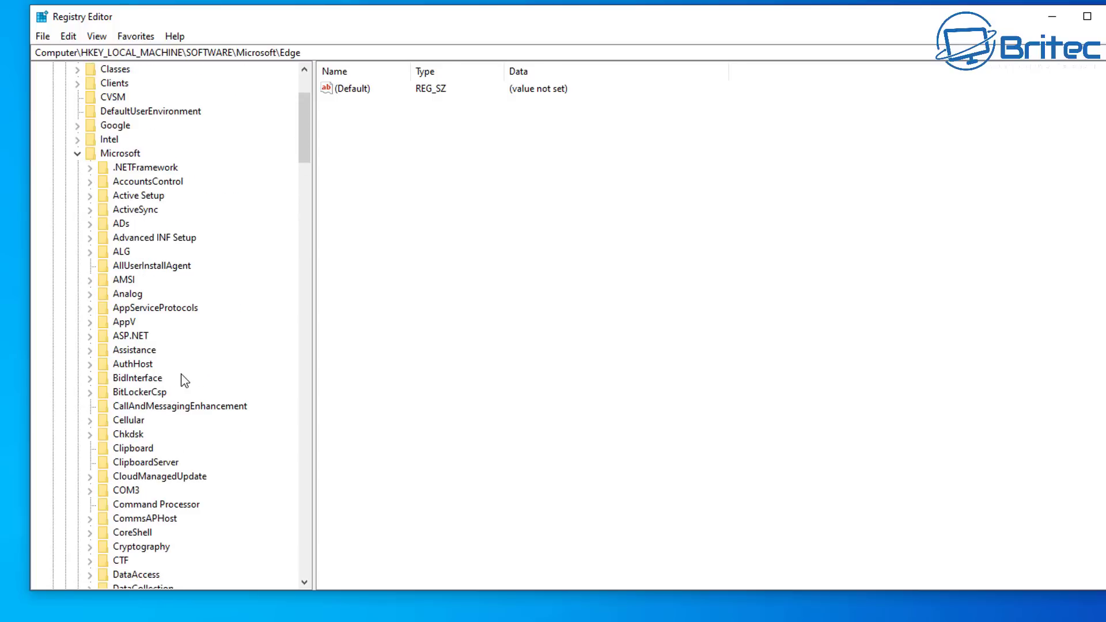
left_click(118, 157)
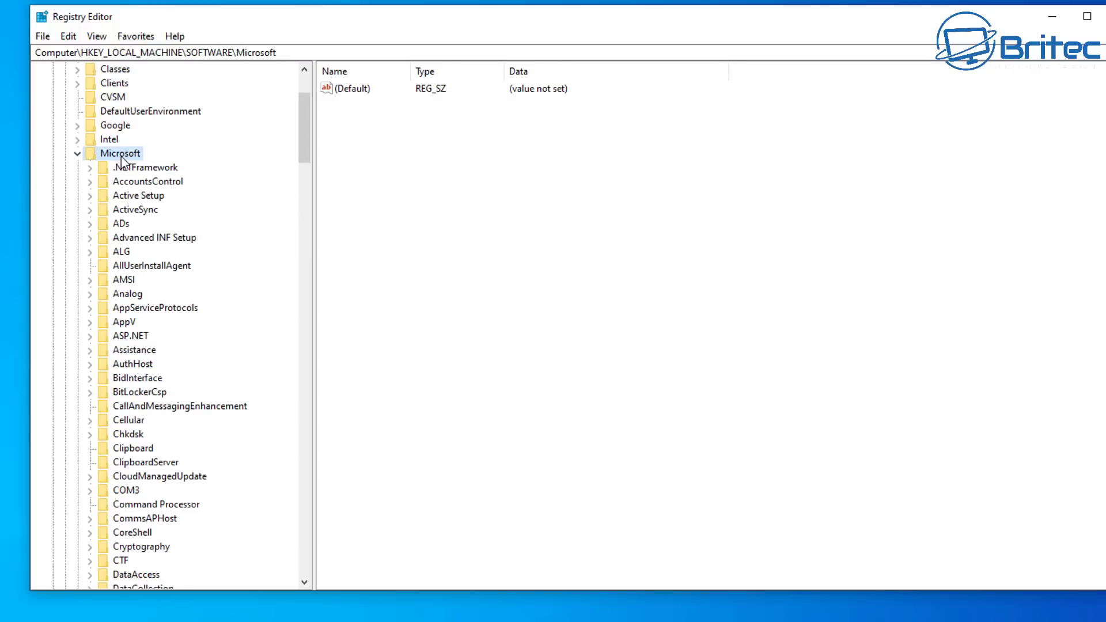
- Create a new subkey under HKEY_LOCAL_MACHINE\SOFTWARE\Microsoft
right_click(121, 155)
mouse_move(182, 184)
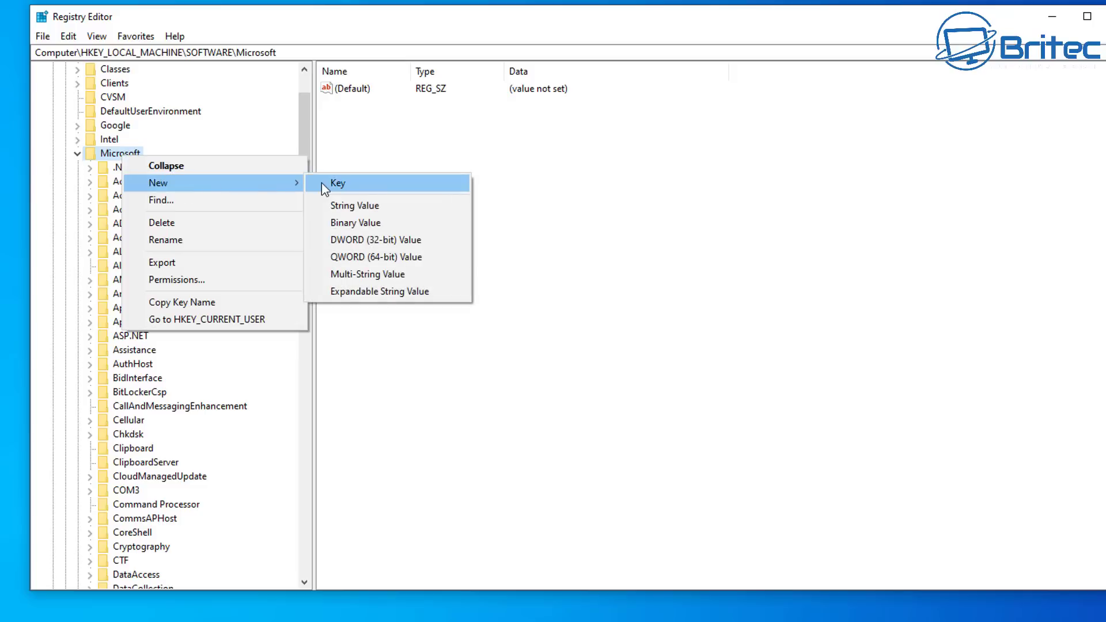
left_click(323, 182)
scroll(176, 355, "down", 2)
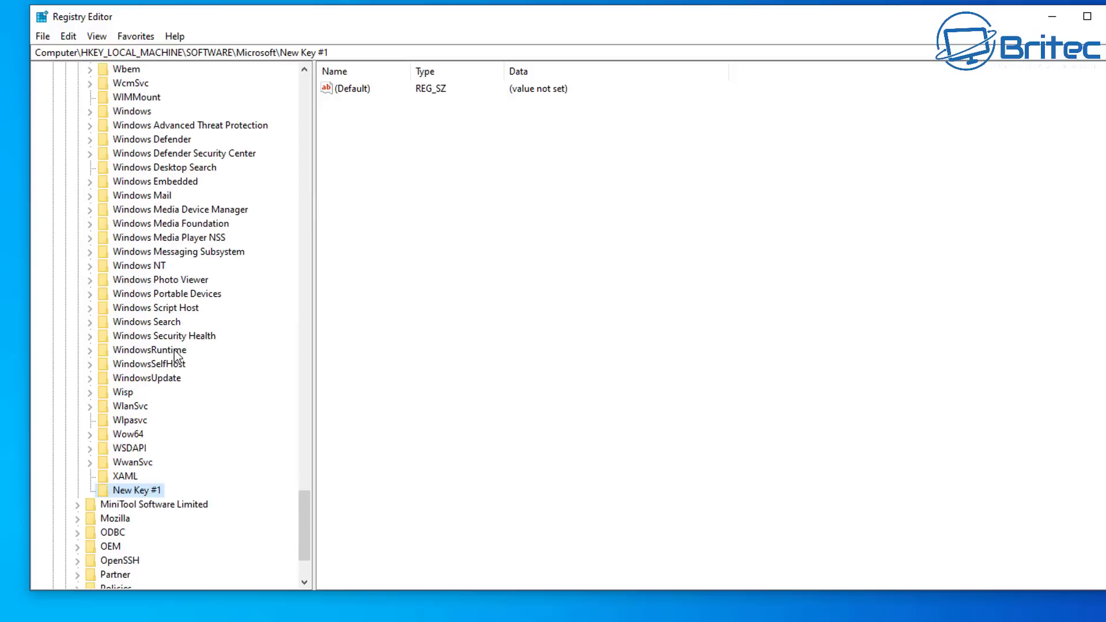
- Name the new key EdgeUpdate
right_click(142, 496)
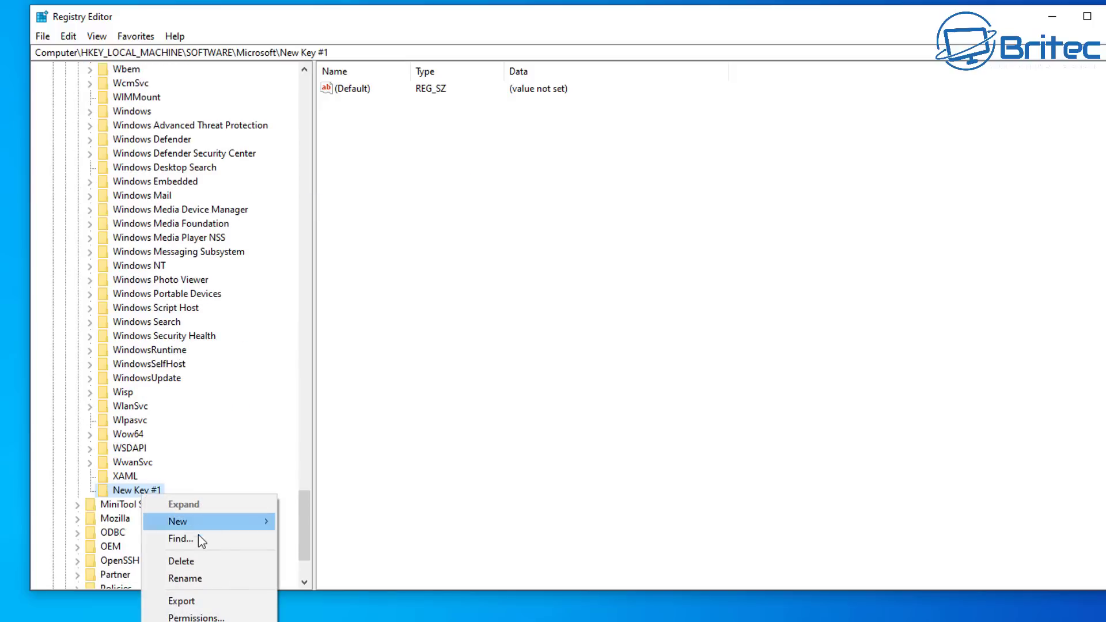
left_click(190, 578)
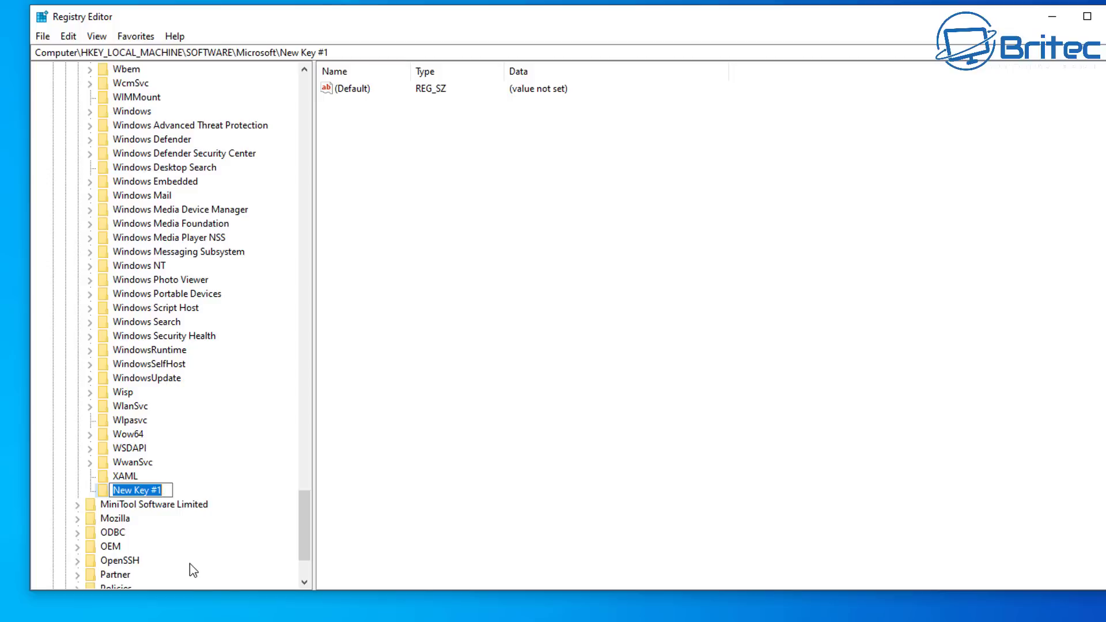
type("Edge")
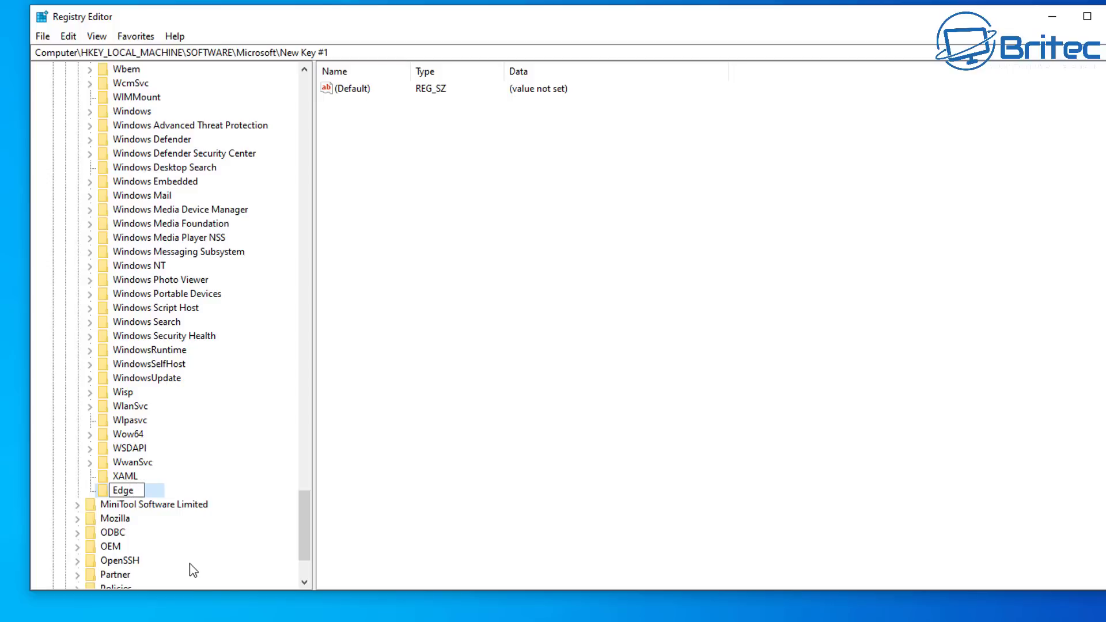
type("Update")
key("Return")
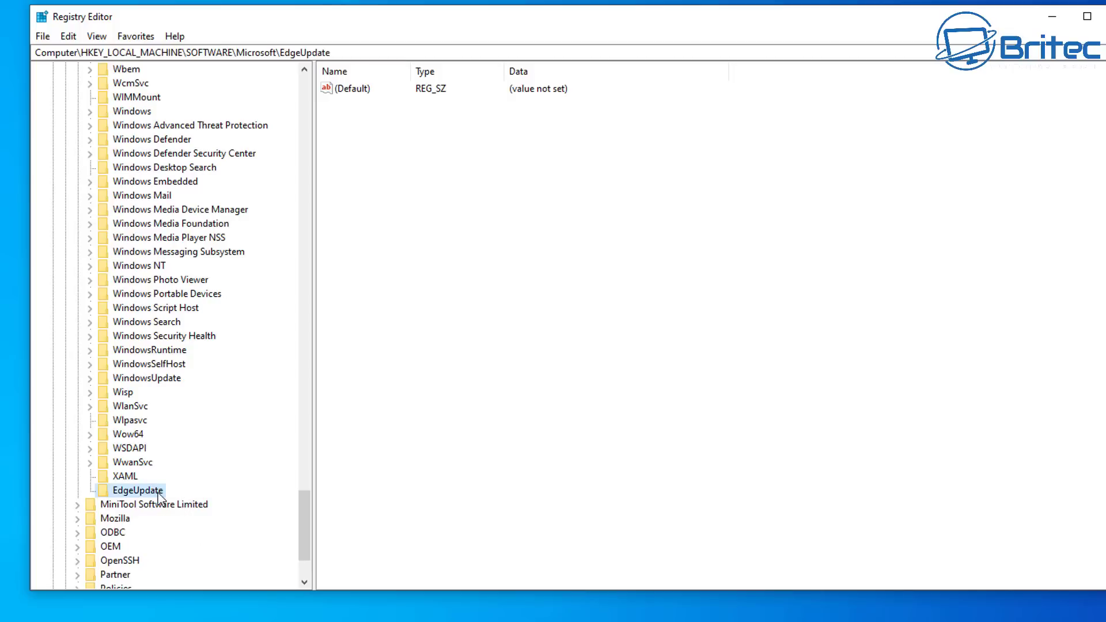
- Add a DWORD (32-bit) value named DoNotUpdateToEdgeWithChromium to EdgeUpdate and set its data to 1
right_click(425, 178)
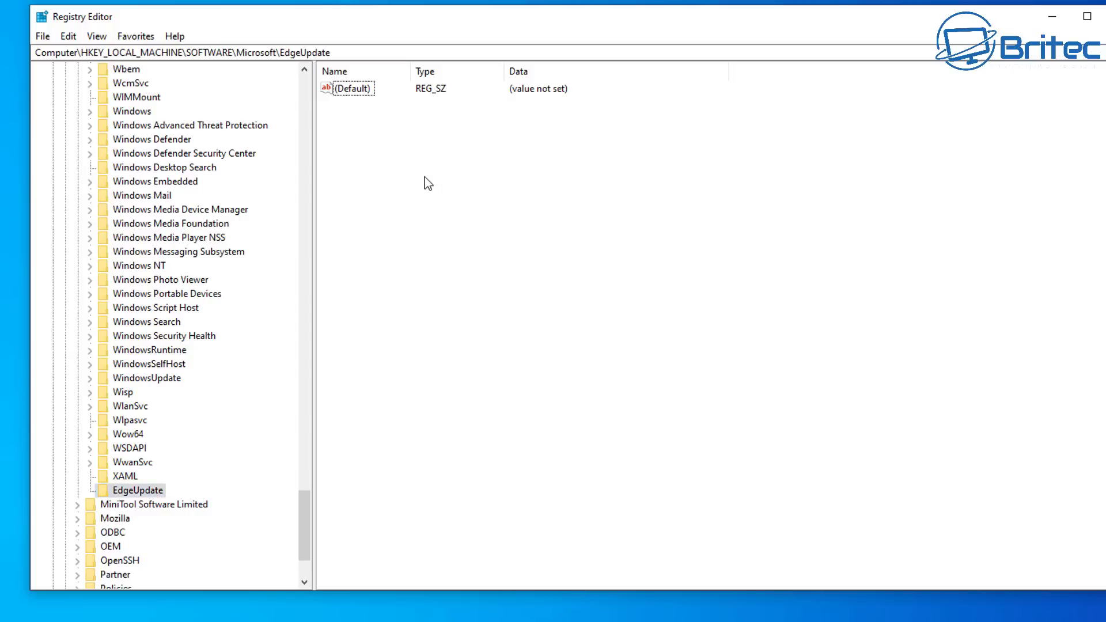
mouse_move(465, 187)
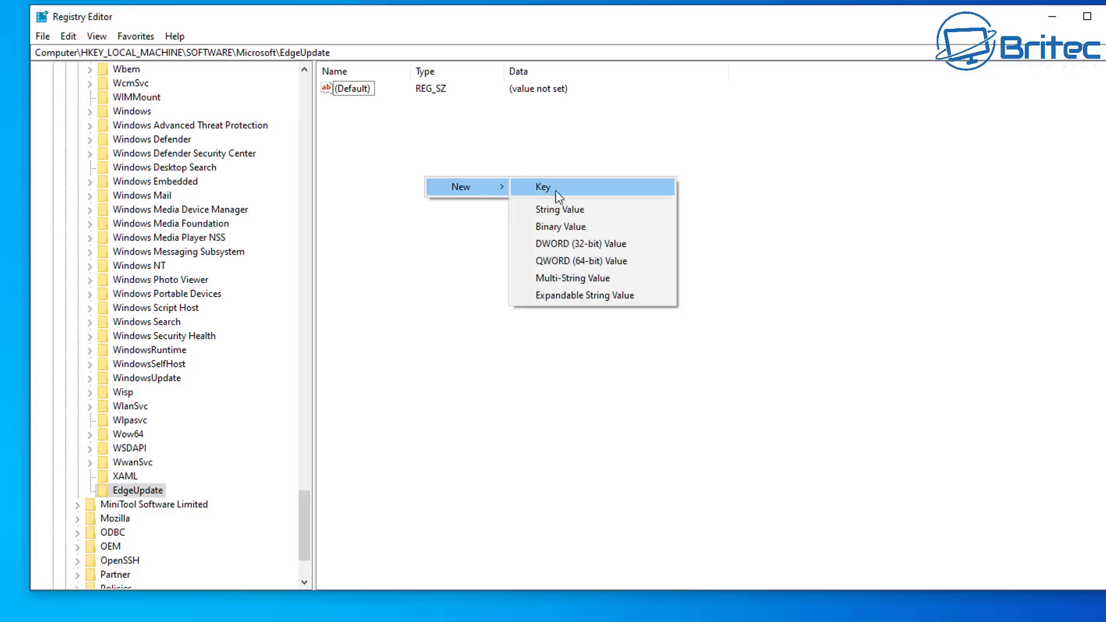
left_click(581, 249)
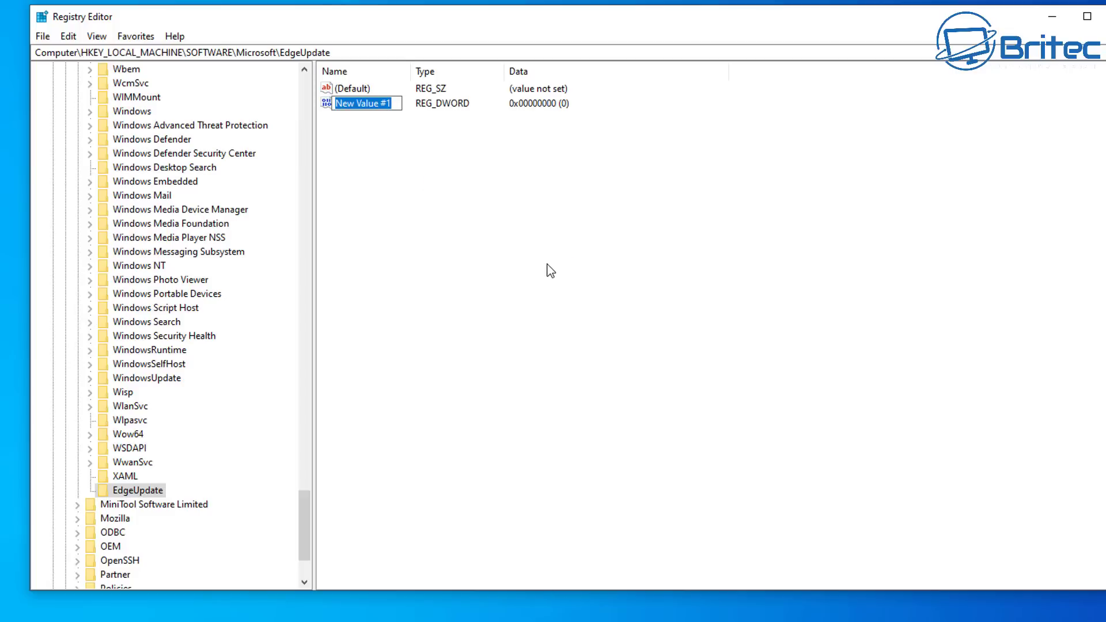
type("D")
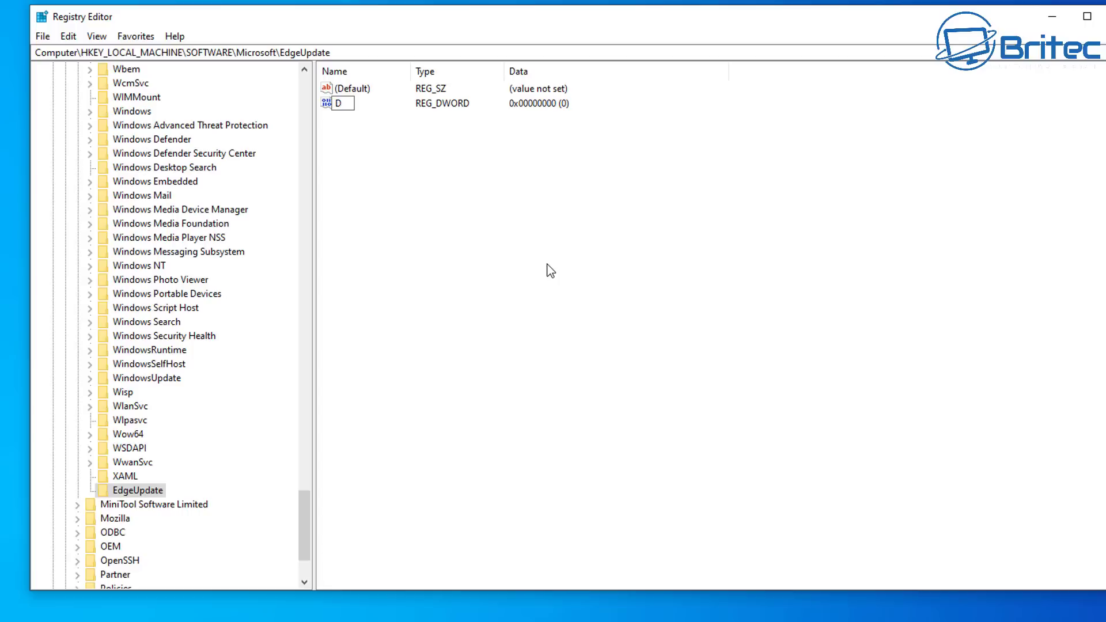
type("oNotUpdateToEdgeWi")
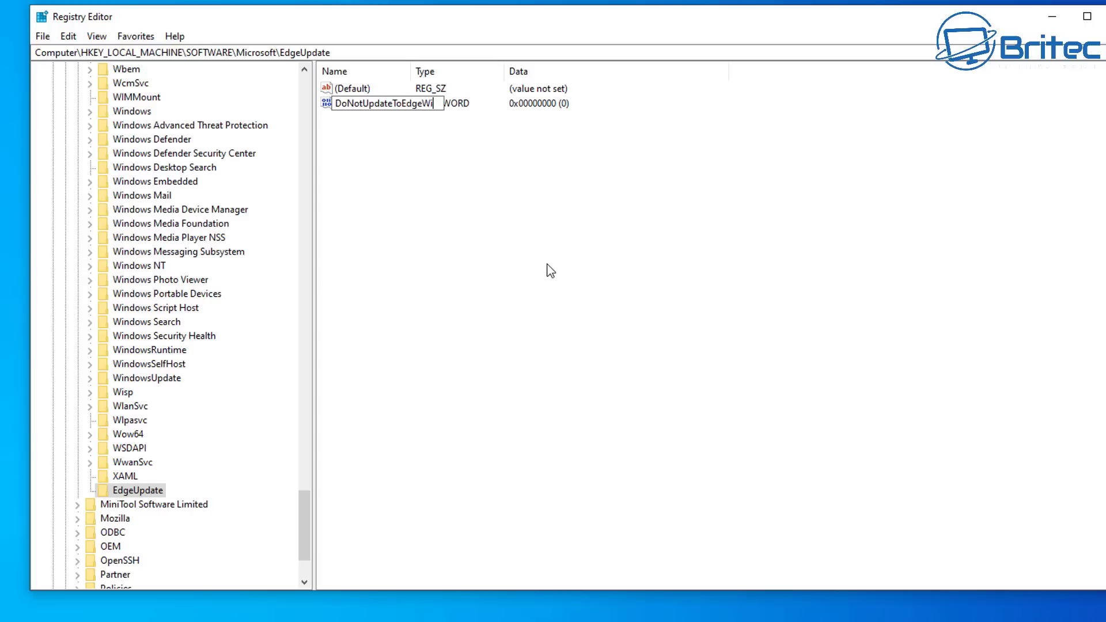
type("thChromium")
key("Return")
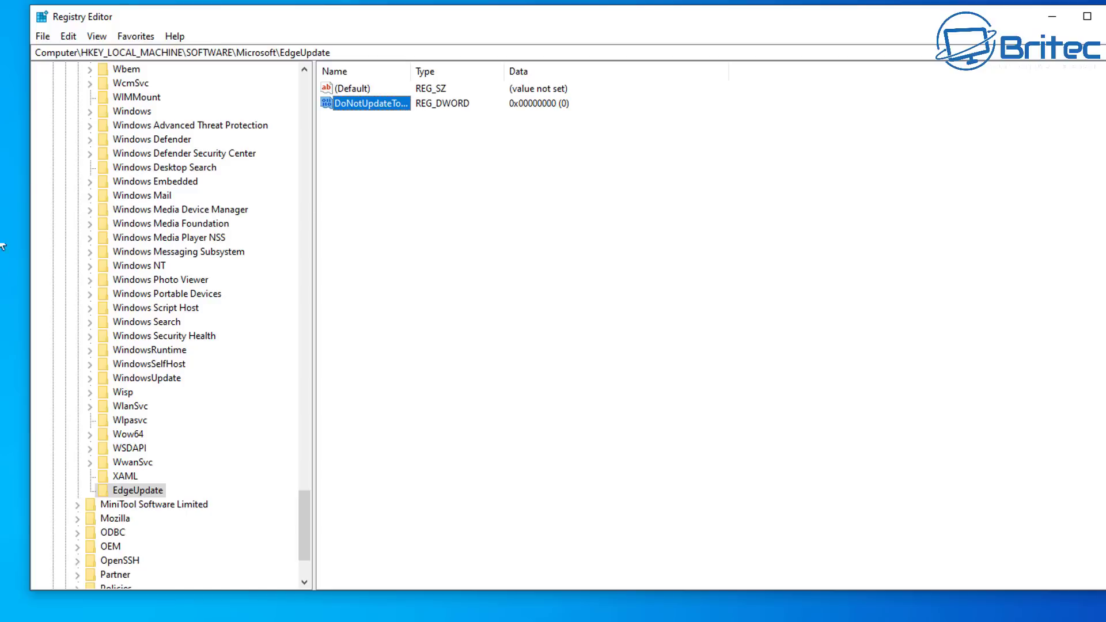
double_click(368, 105)
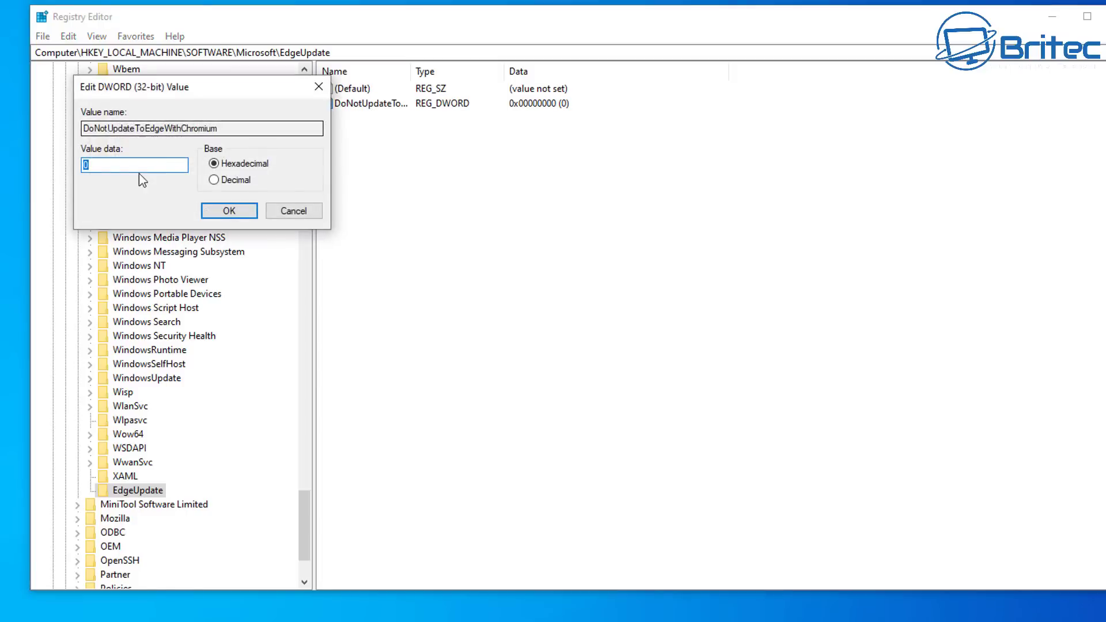
type("1")
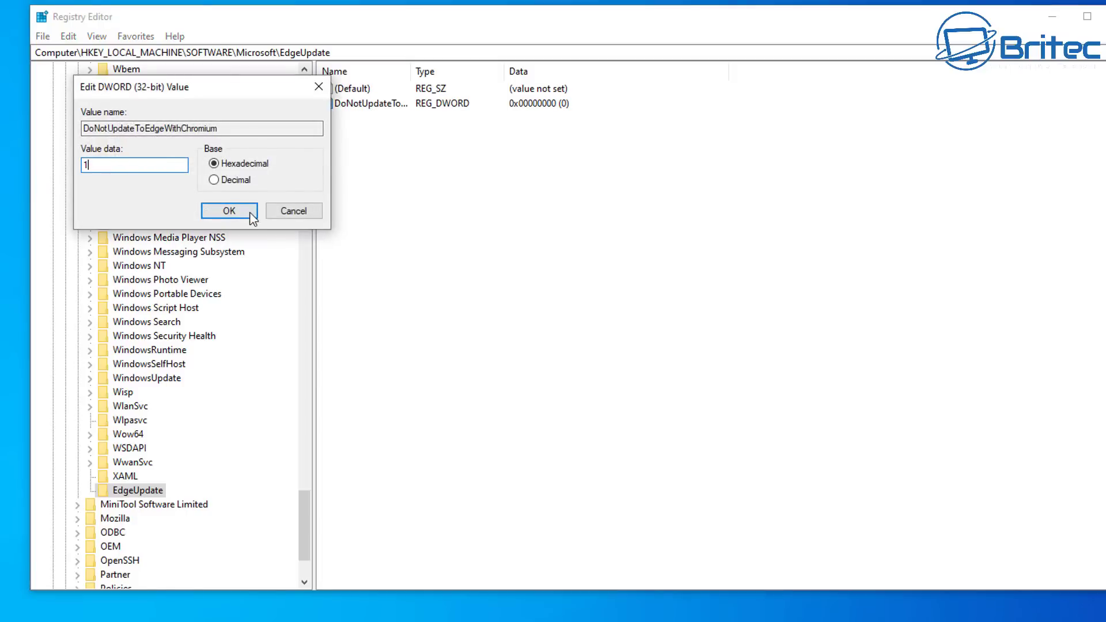
left_click(229, 211)
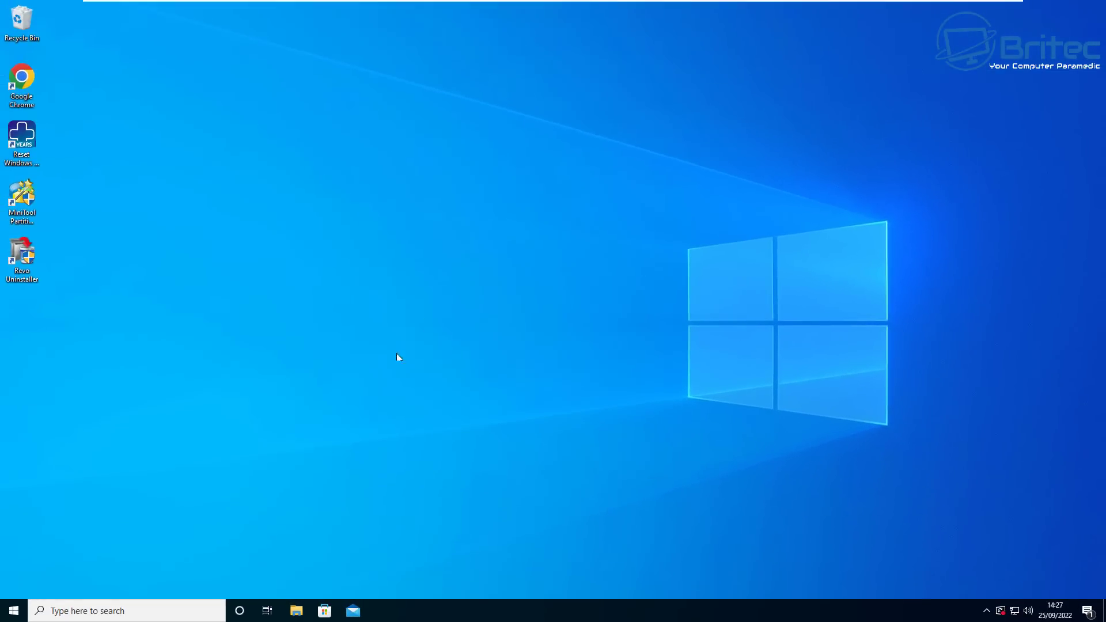
- Restart the PC from Update & Security to finish the pending 2022-09 cumulative update
left_click(13, 610)
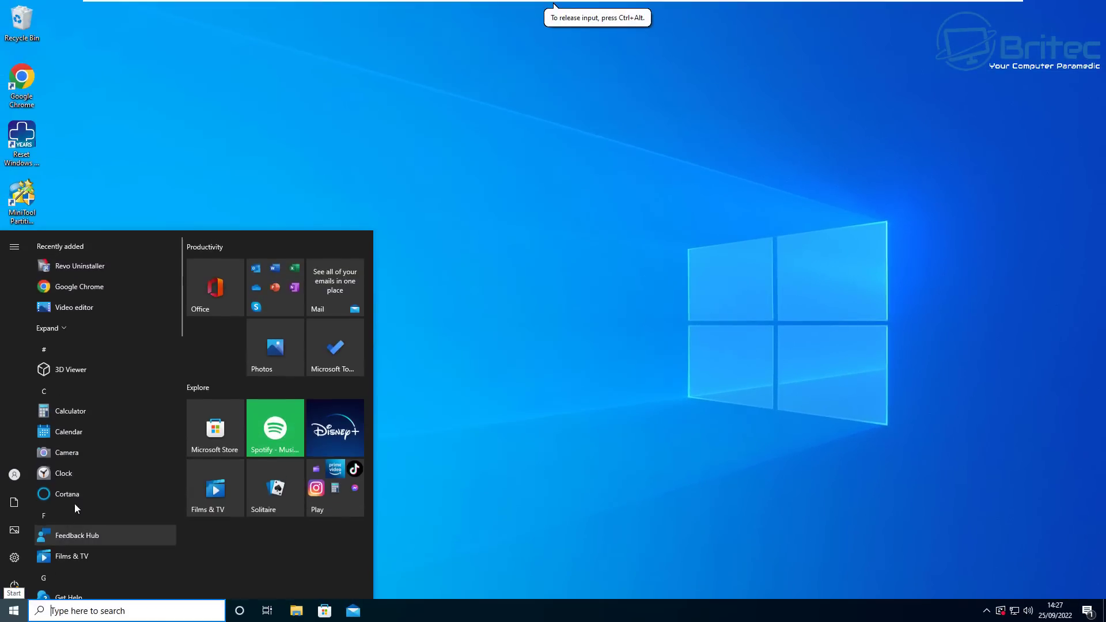
left_click(23, 558)
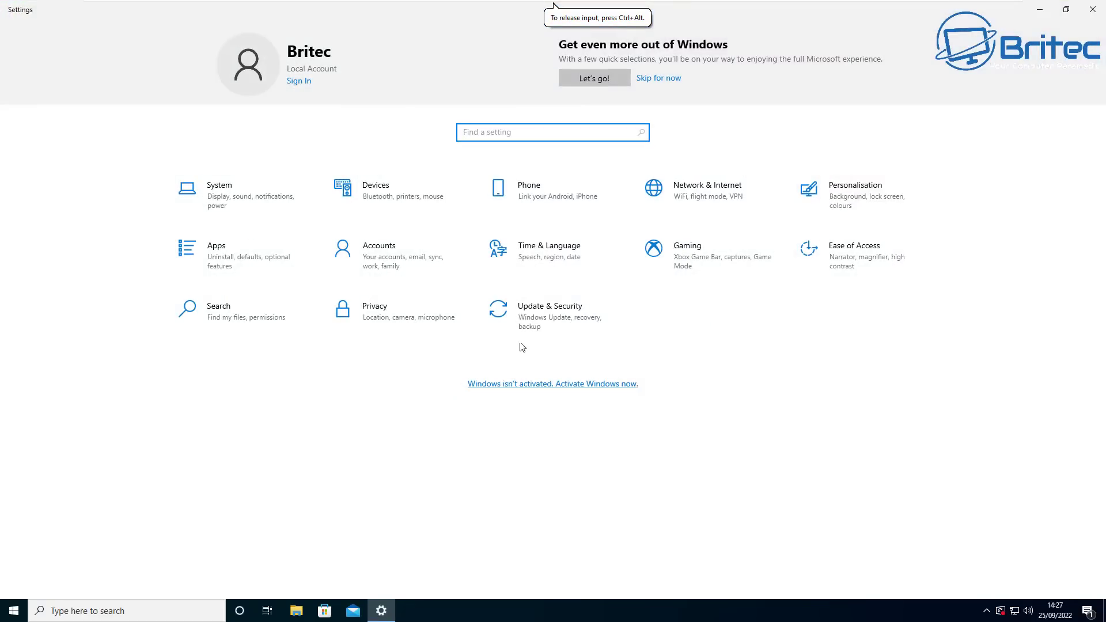
left_click(554, 310)
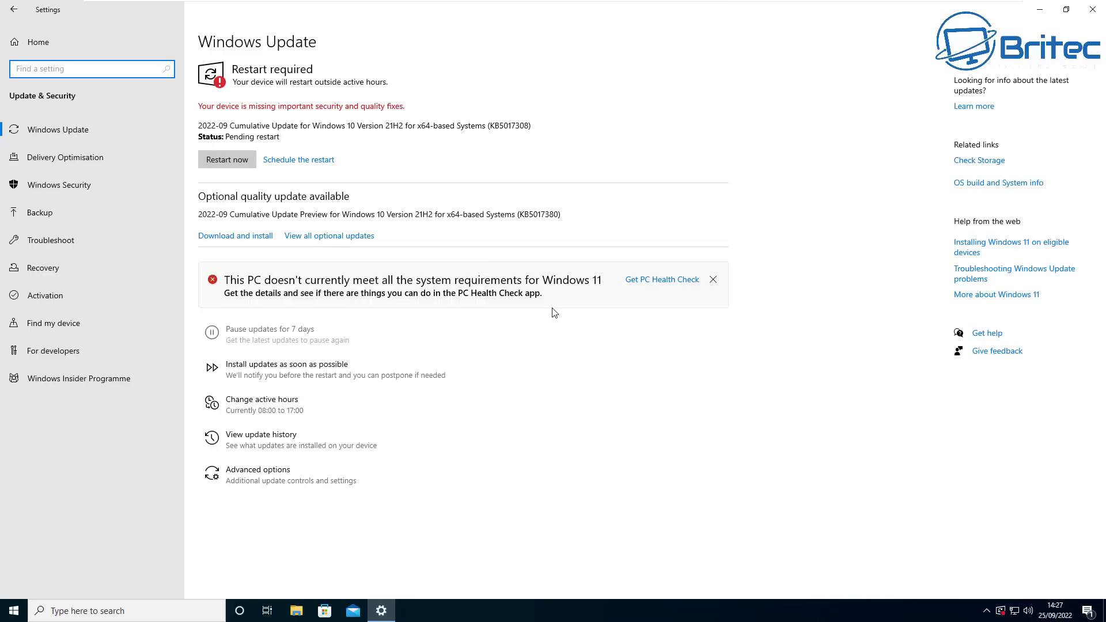
left_click(243, 162)
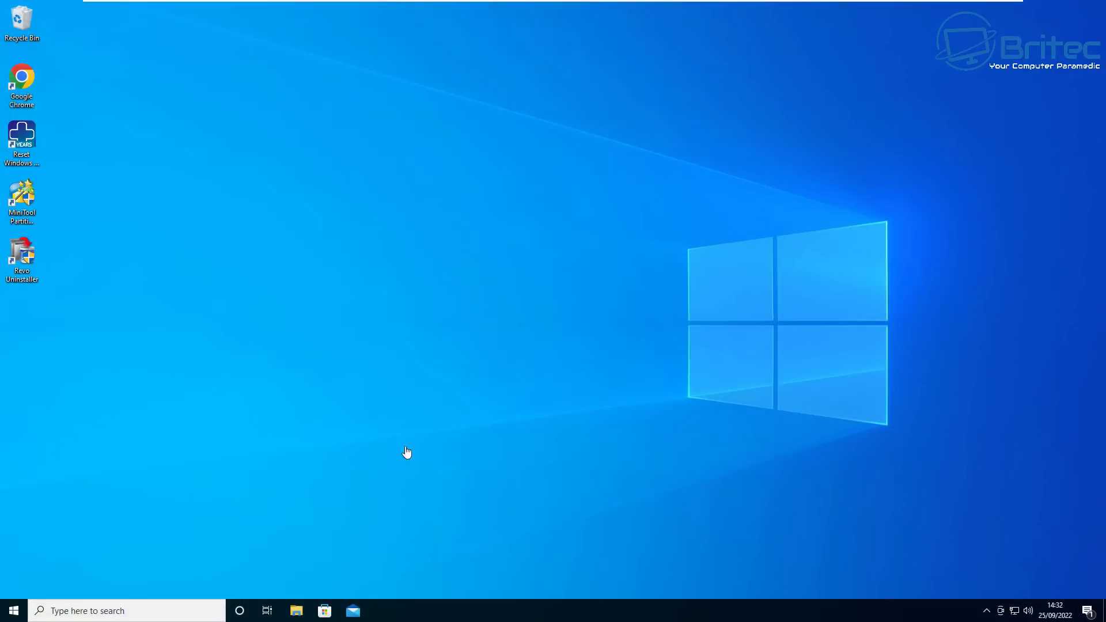
- Check for updates in Windows Update, then start downloading the optional KB5017380 cumulative preview
left_click(554, 400)
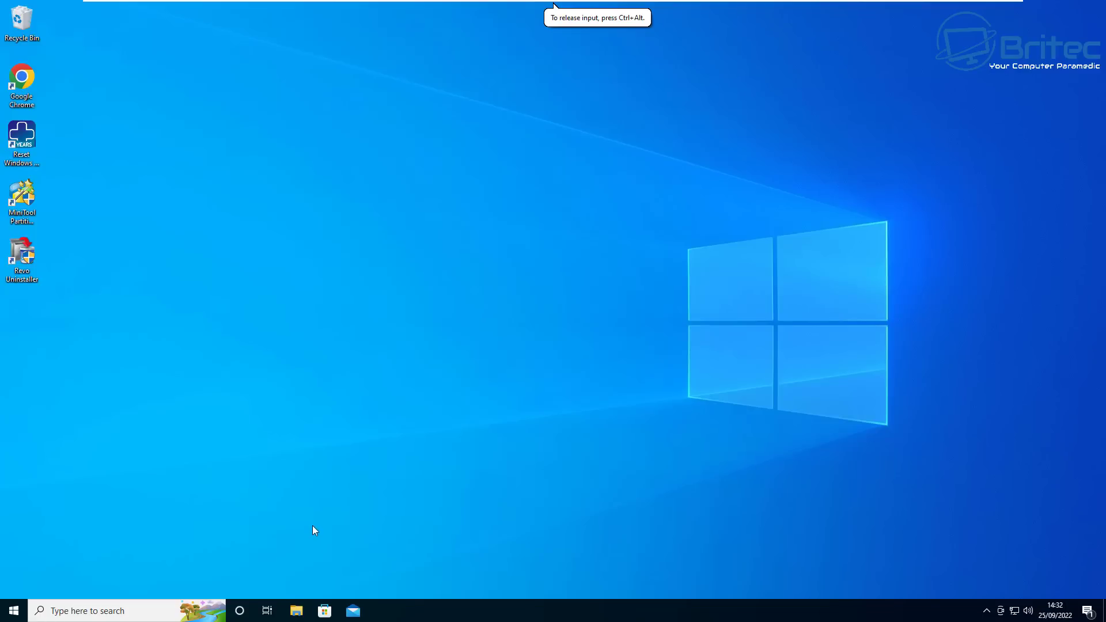
left_click(14, 611)
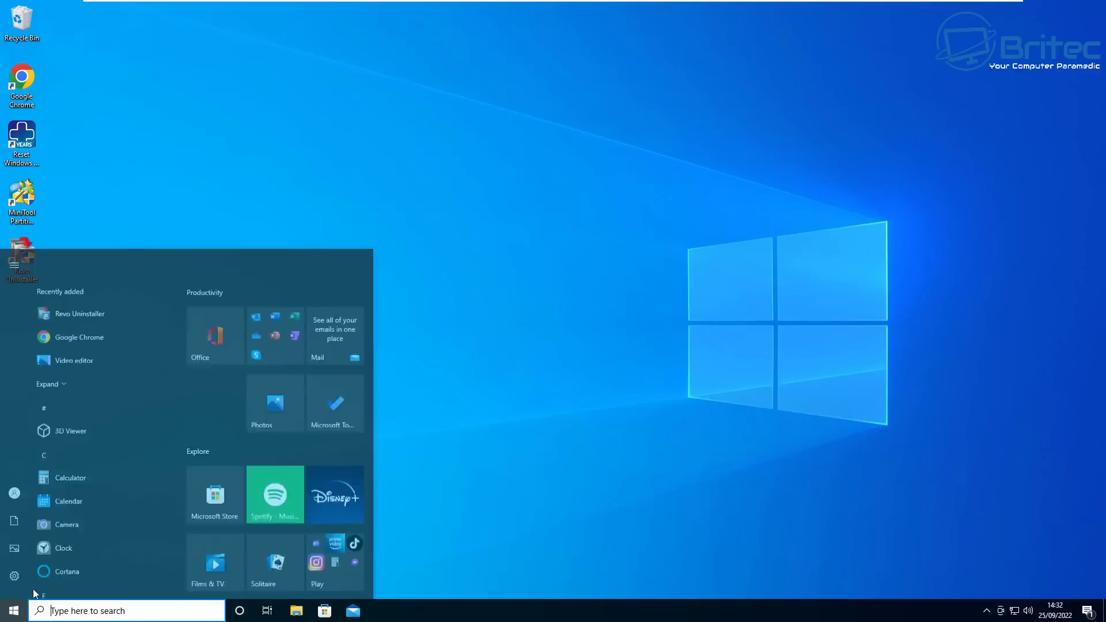
left_click(12, 559)
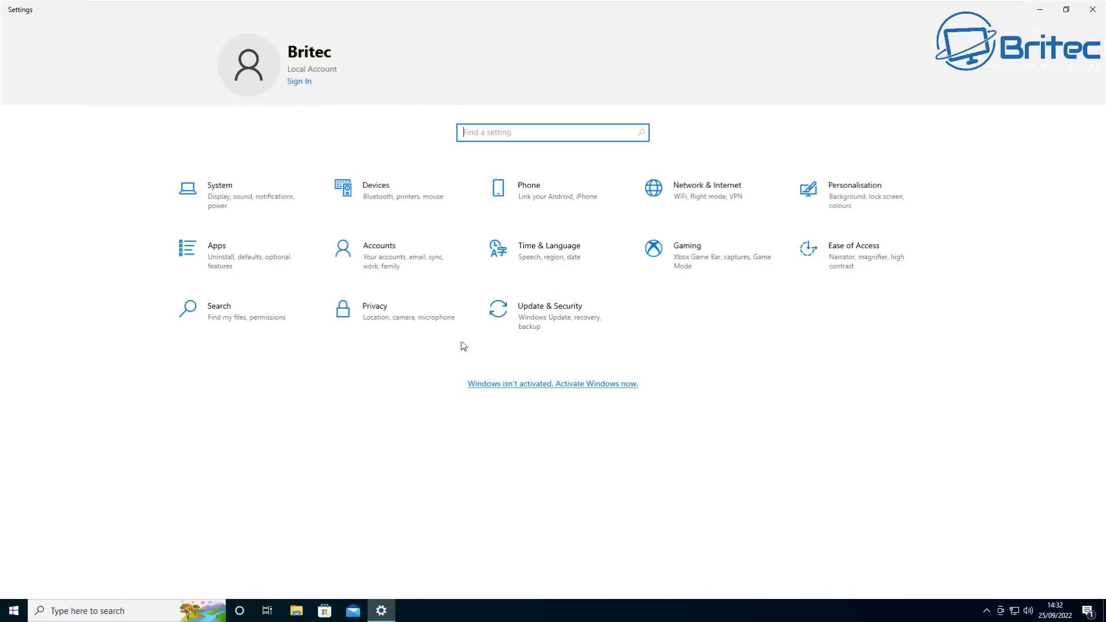
left_click(536, 319)
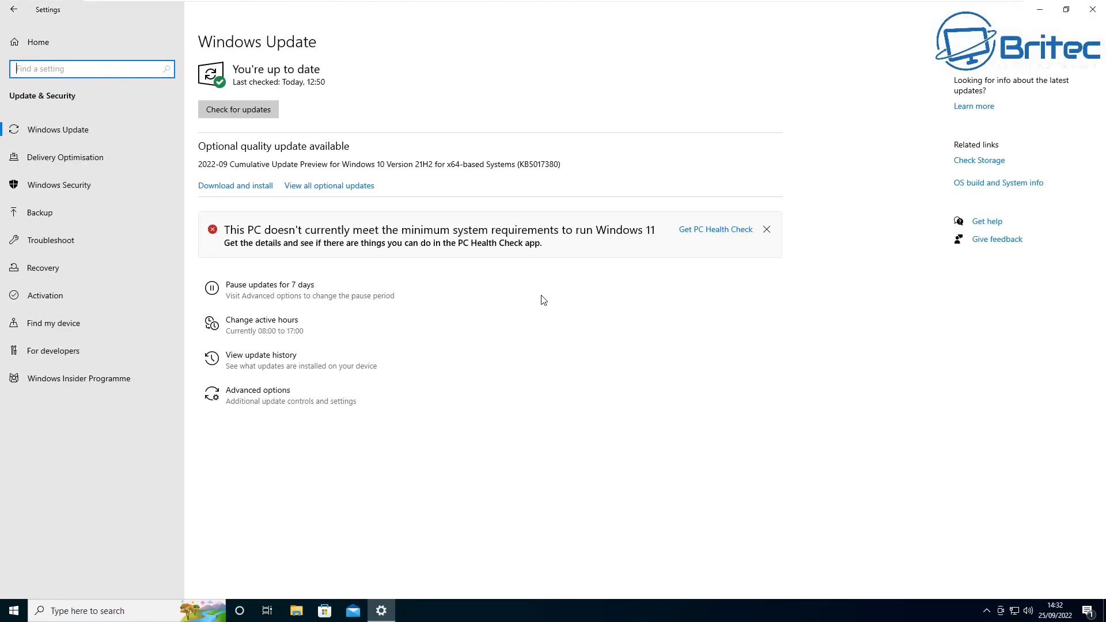
left_click(254, 108)
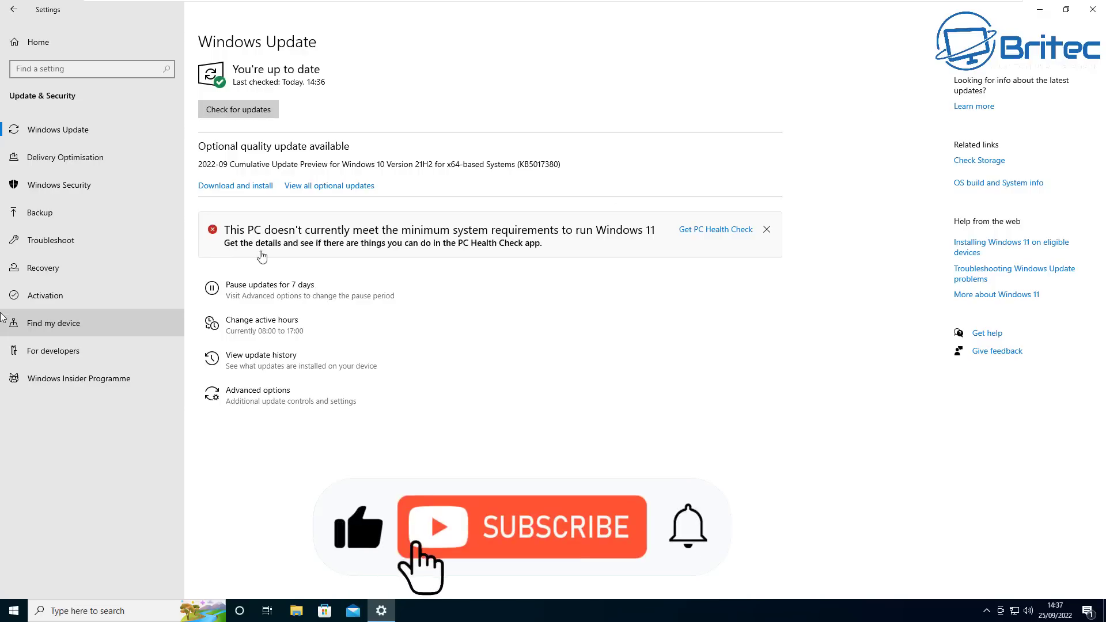
left_click(239, 186)
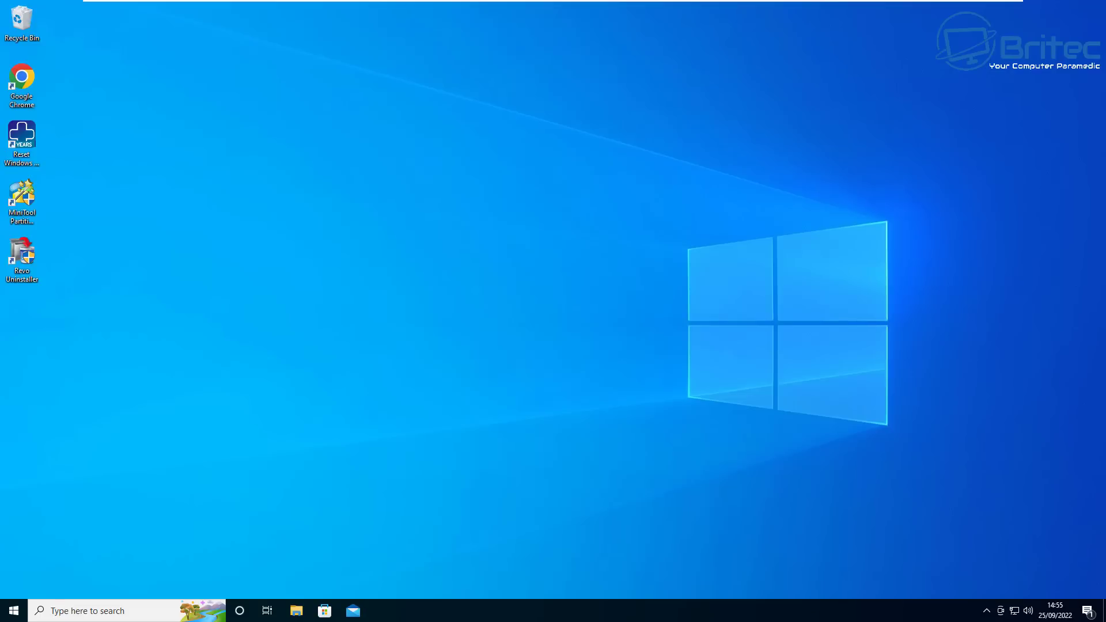
- Check Windows Update again to confirm the PC is up to date, then close Settings
left_click(9, 618)
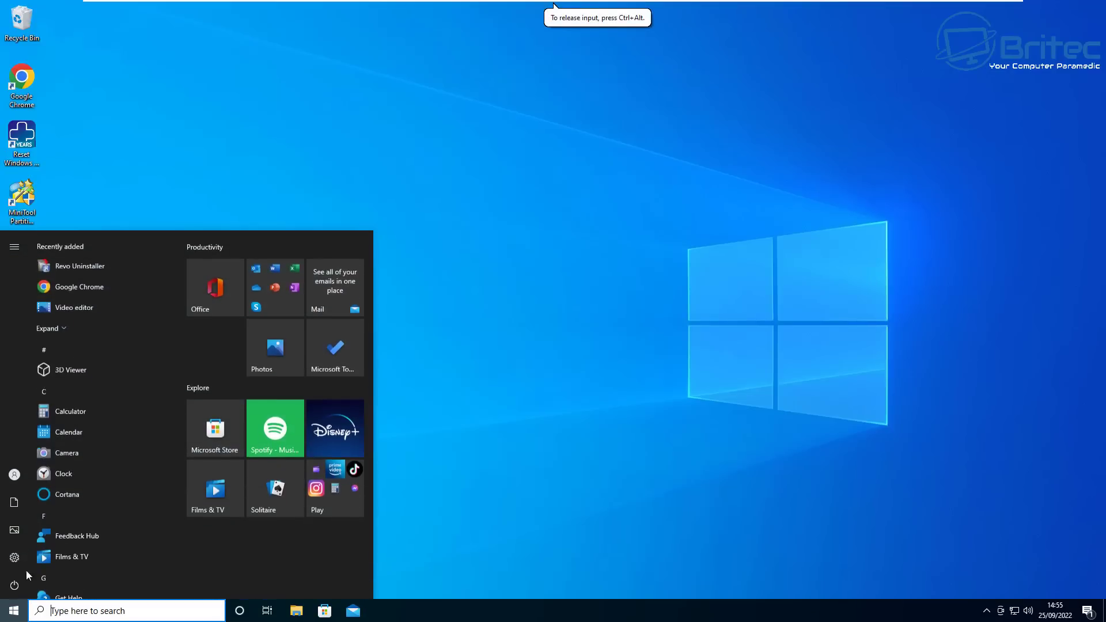
left_click(14, 557)
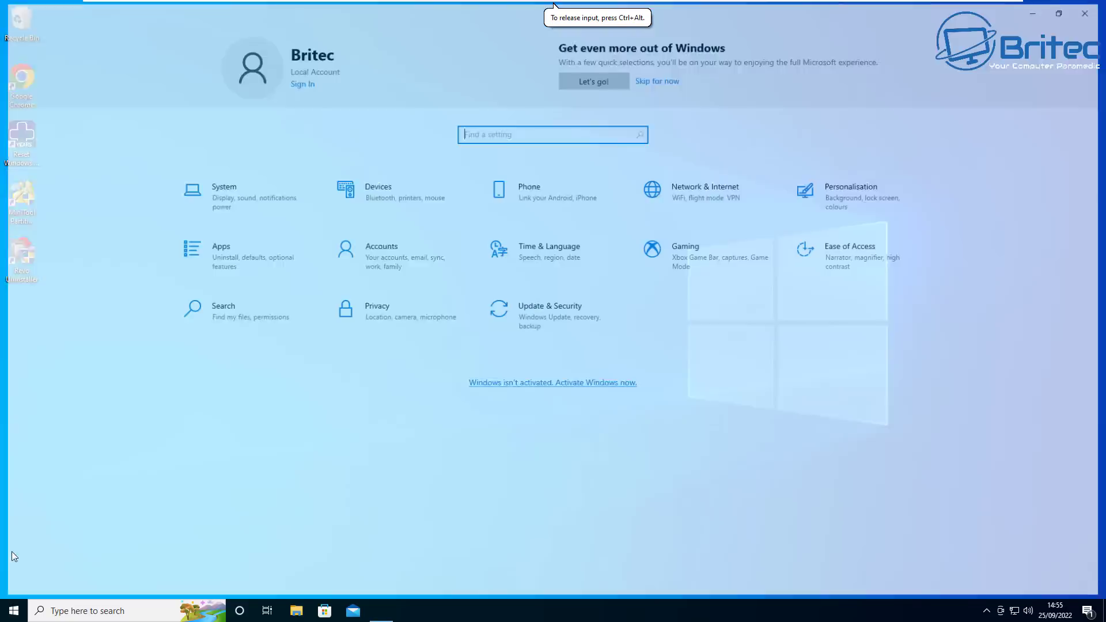
left_click(557, 321)
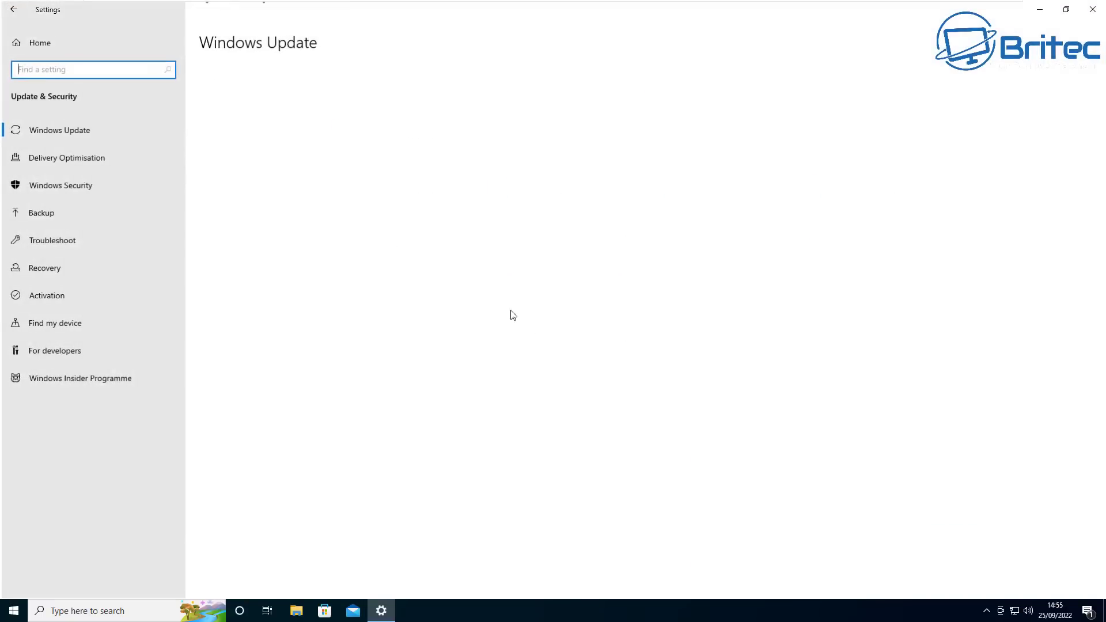
left_click(248, 114)
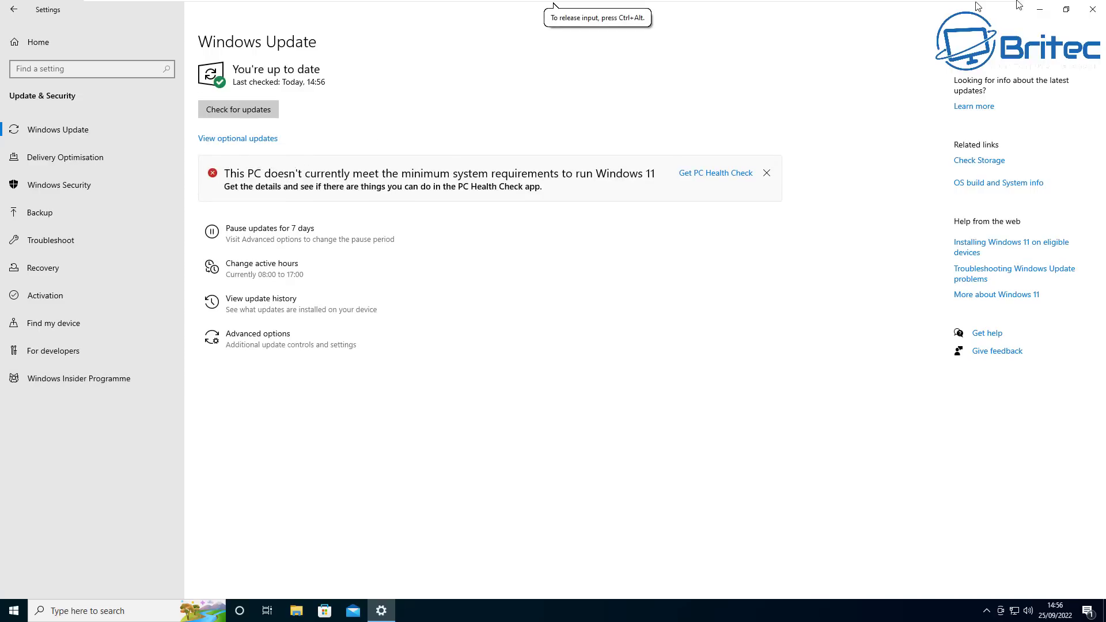
left_click(1093, 9)
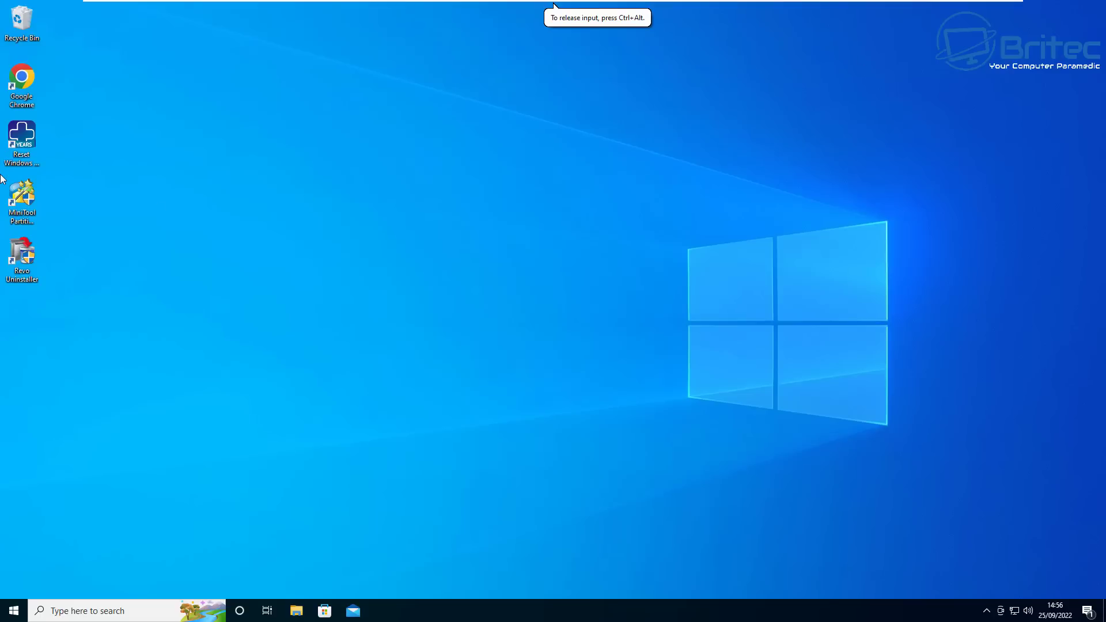